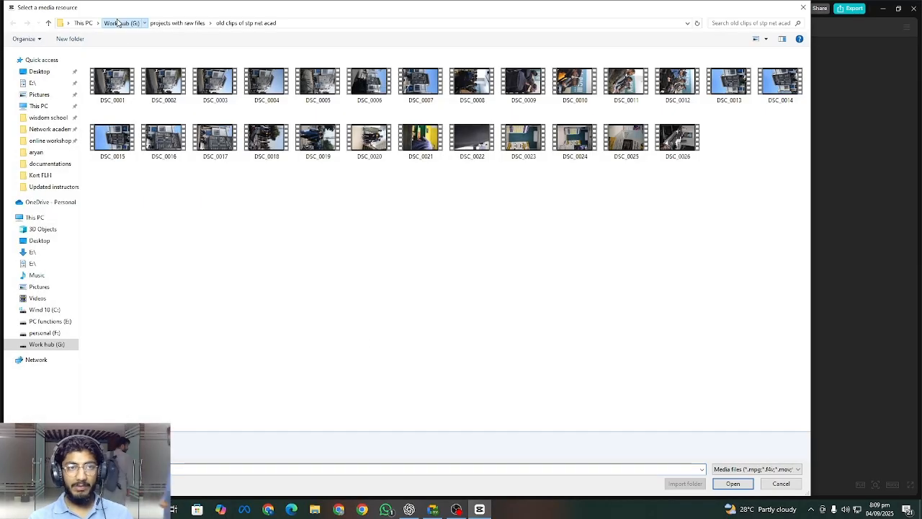
# Browse the contents of the Work hub (G:) drive for the folder holding the source clips
pyautogui.click(121, 23)
pyautogui.click(81, 24)
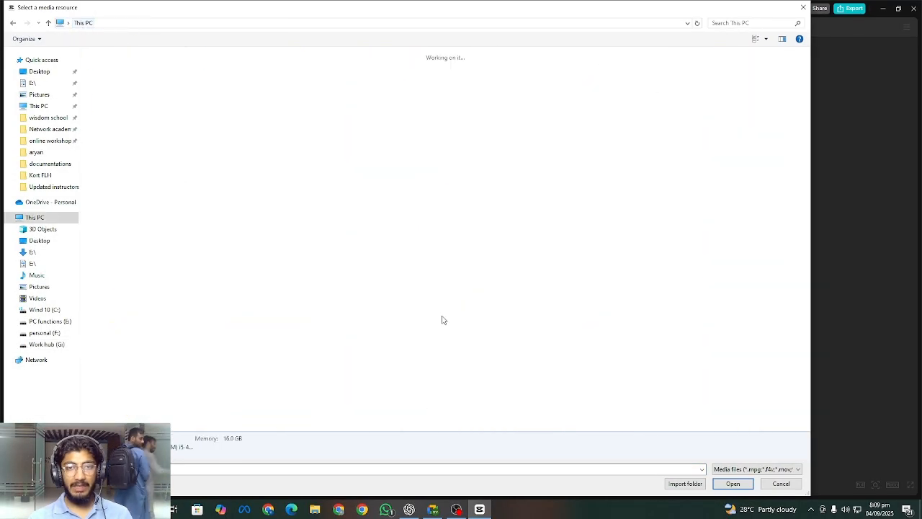
pyautogui.rightClick(448, 332)
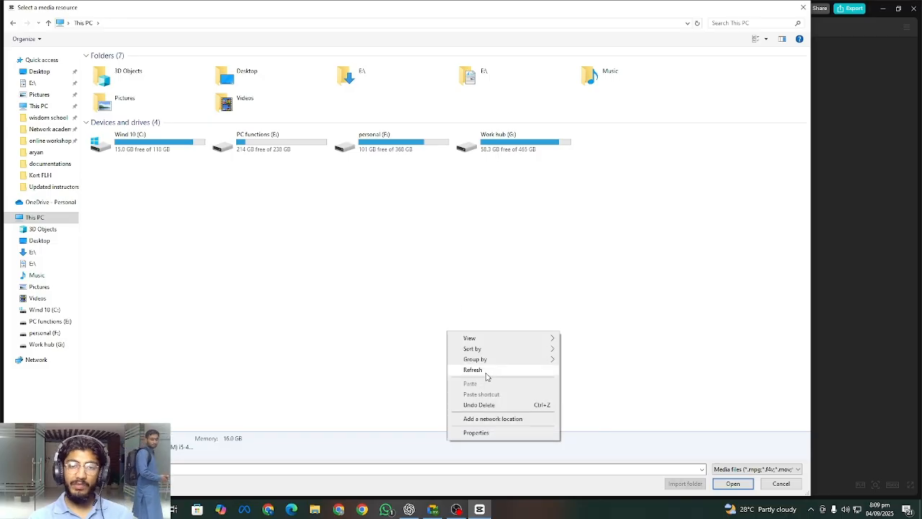
pyautogui.click(514, 124)
pyautogui.doubleClick(509, 141)
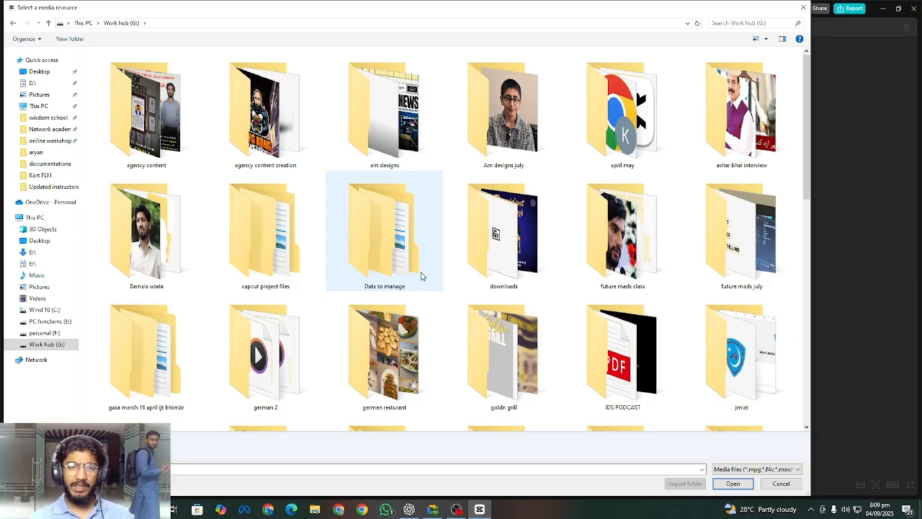
pyautogui.scroll(-5, 422, 281)
pyautogui.scroll(-5, 440, 295)
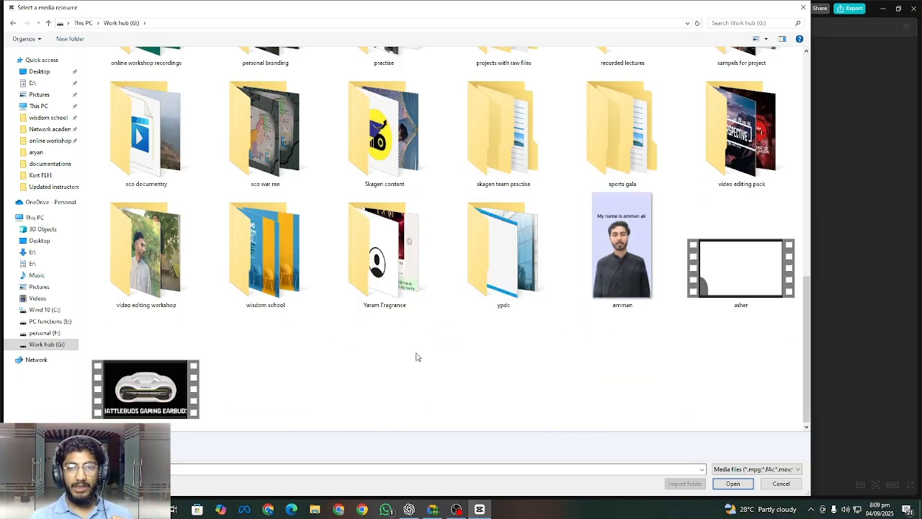
pyautogui.scroll(10, 578, 380)
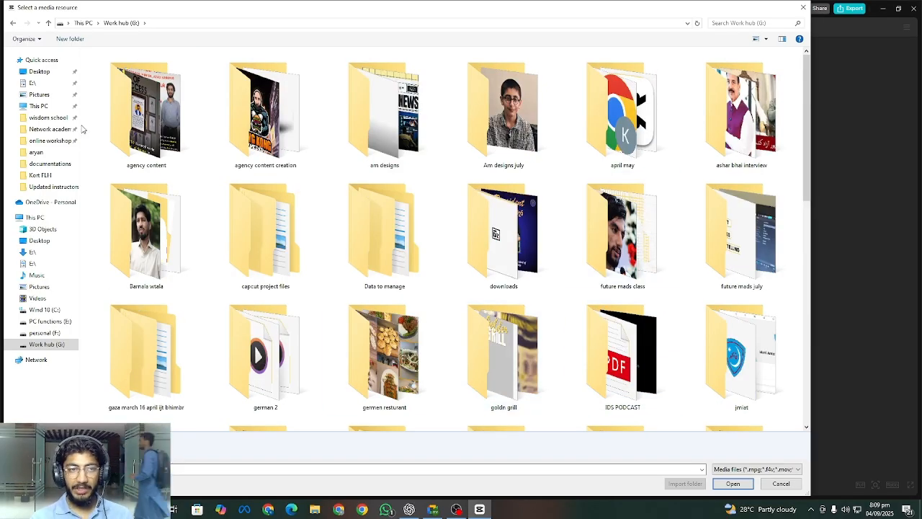
# Go to the Network academy folder and open its "new videoes of instructors" subfolder
pyautogui.click(52, 129)
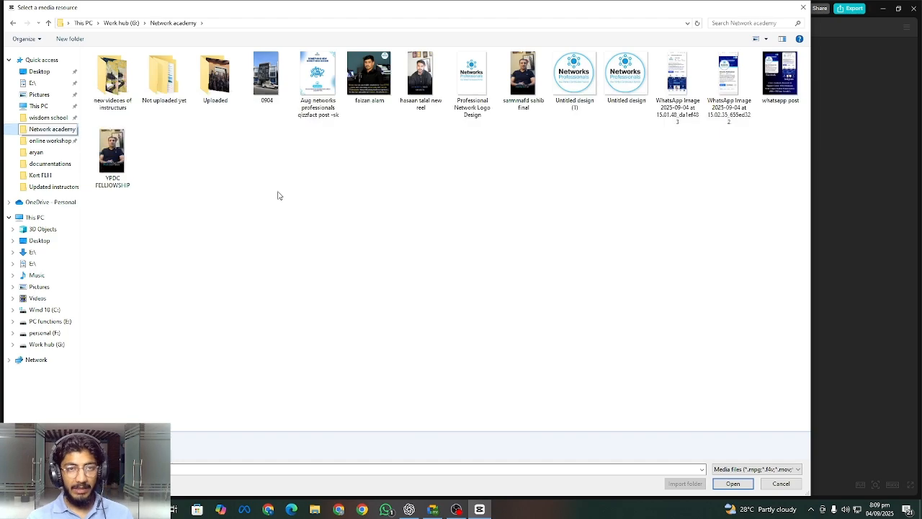
pyautogui.rightClick(348, 213)
pyautogui.click(372, 252)
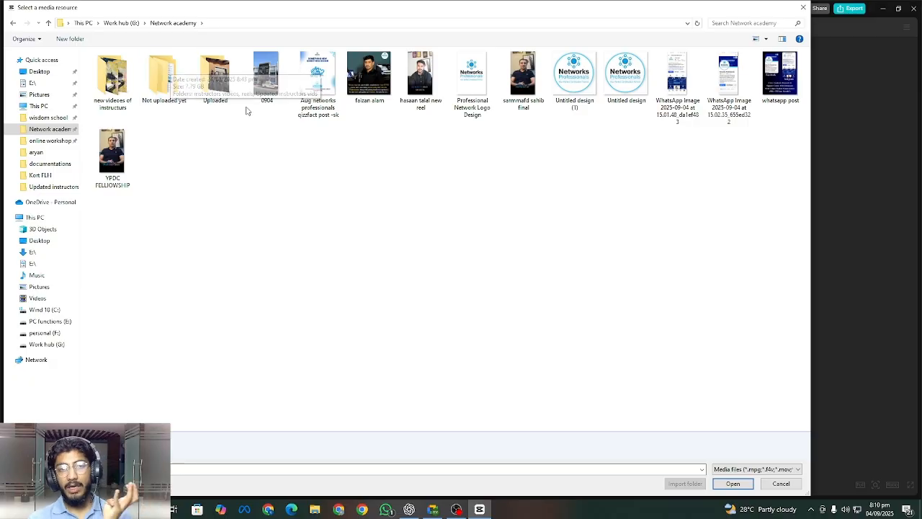
pyautogui.rightClick(369, 193)
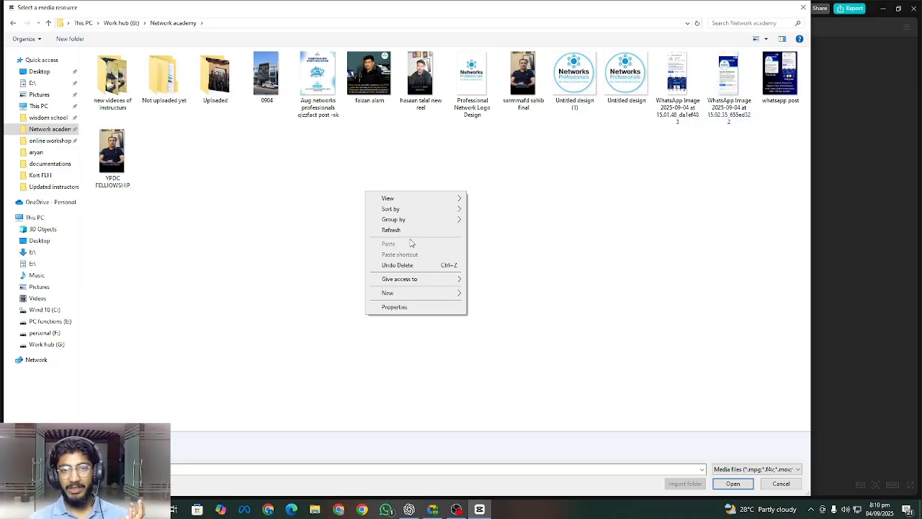
pyautogui.click(412, 229)
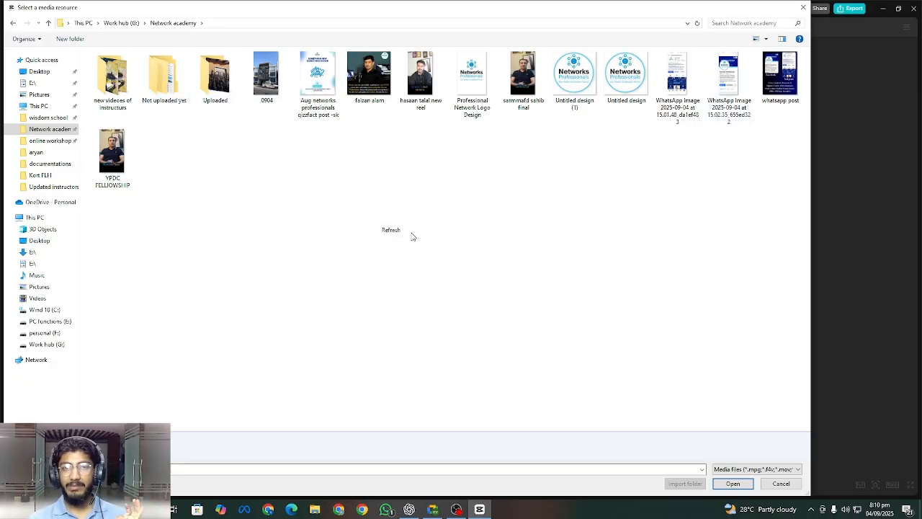
pyautogui.doubleClick(114, 78)
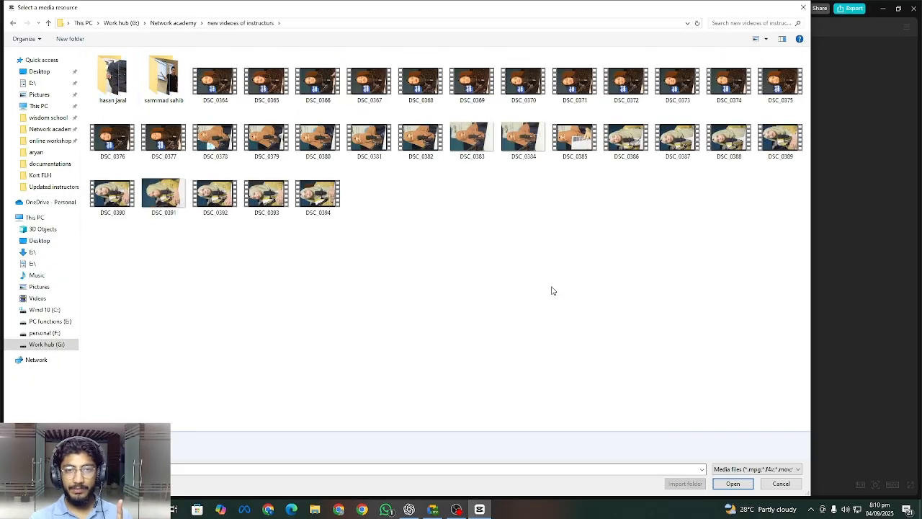
pyautogui.rightClick(551, 291)
pyautogui.click(577, 322)
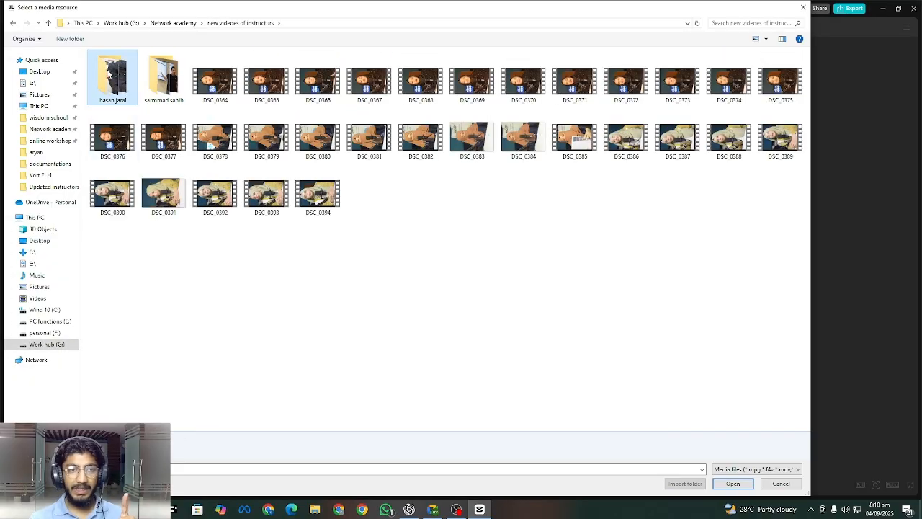
pyautogui.click(126, 101)
pyautogui.click(167, 81)
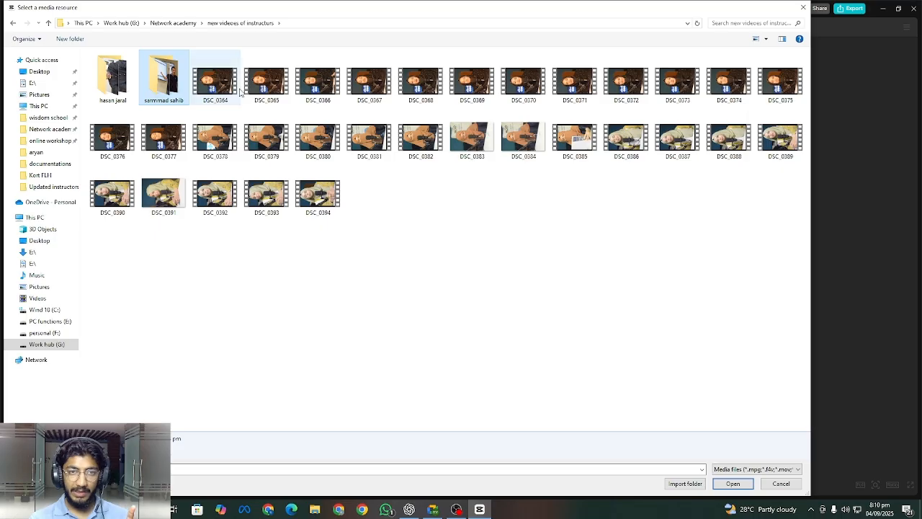
pyautogui.rightClick(489, 254)
pyautogui.click(539, 290)
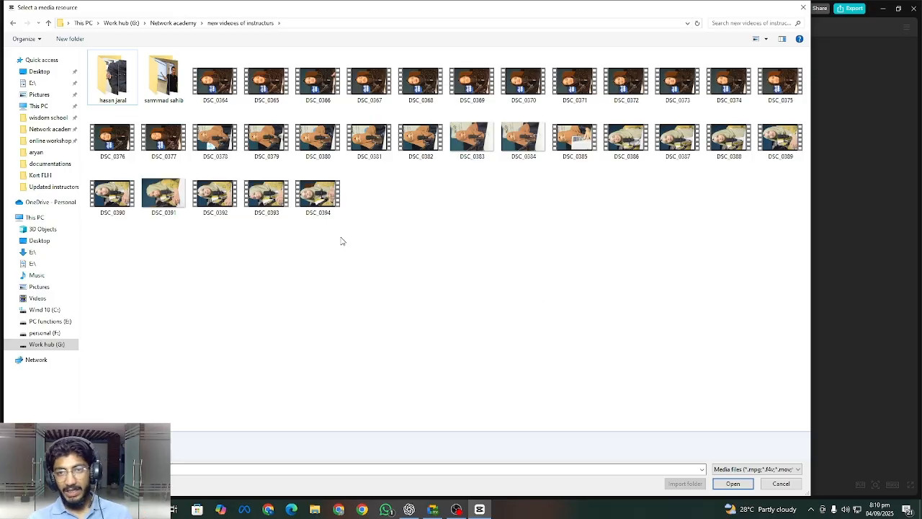
# Import the second instructor's whole subfolder into the project media and open it to show its clips
pyautogui.click(179, 94)
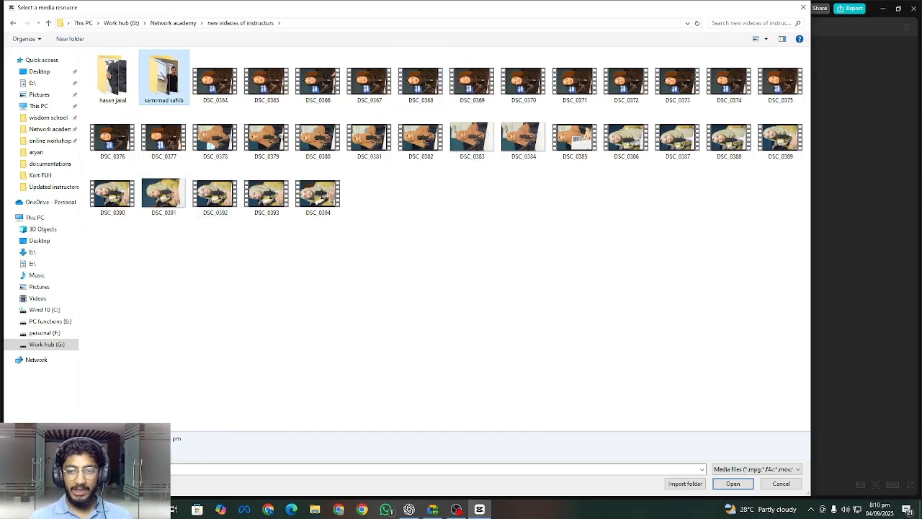
pyautogui.click(679, 487)
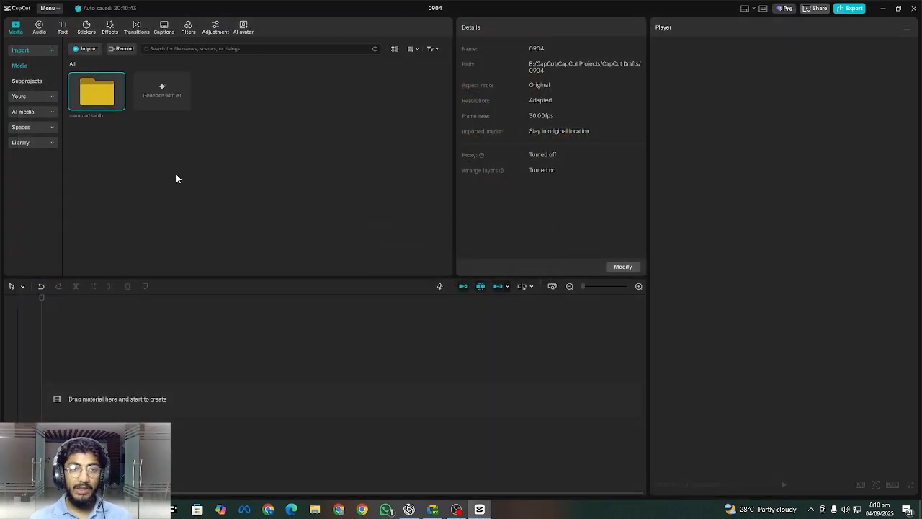
pyautogui.doubleClick(94, 94)
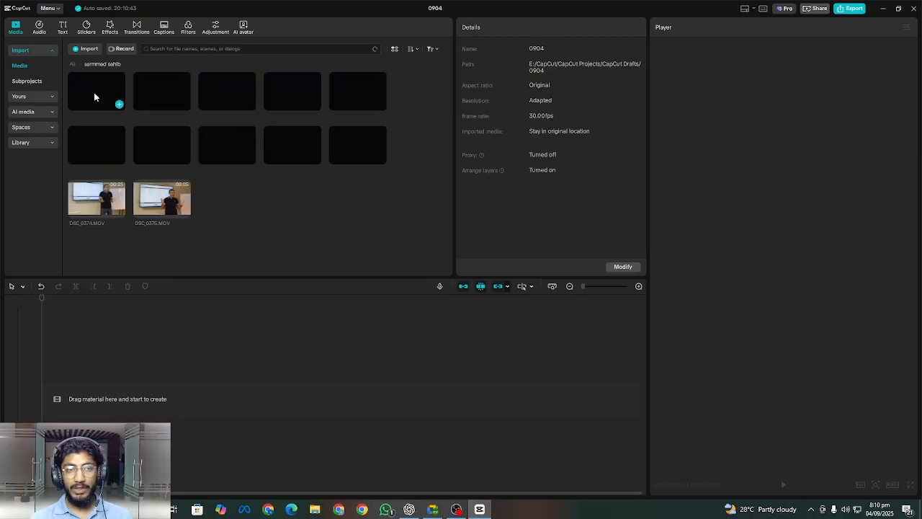
# Switch the workspace to the Default layout, and return it to the Vertical layout
pyautogui.click(754, 8)
pyautogui.click(749, 28)
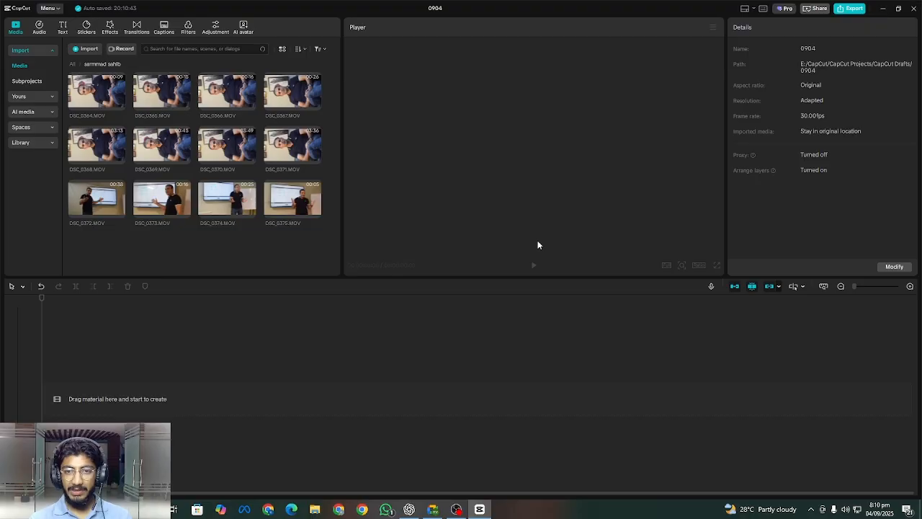
pyautogui.click(746, 10)
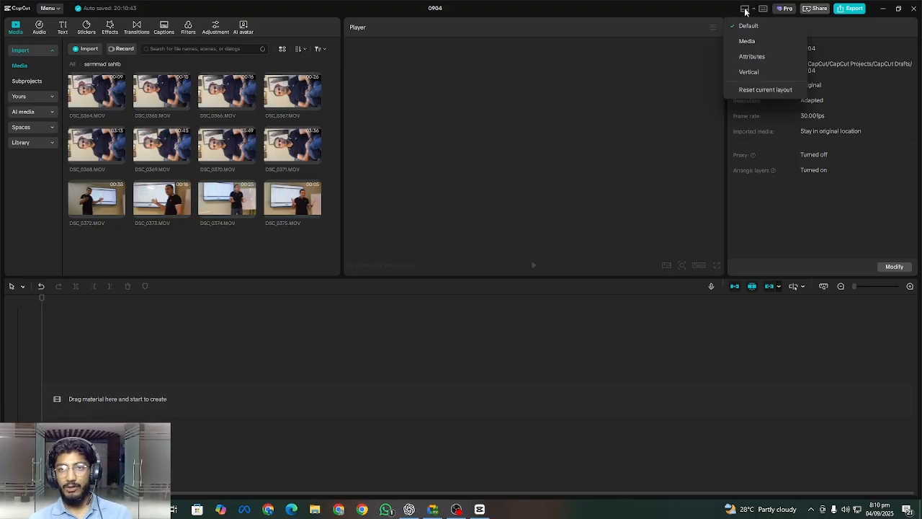
pyautogui.click(750, 72)
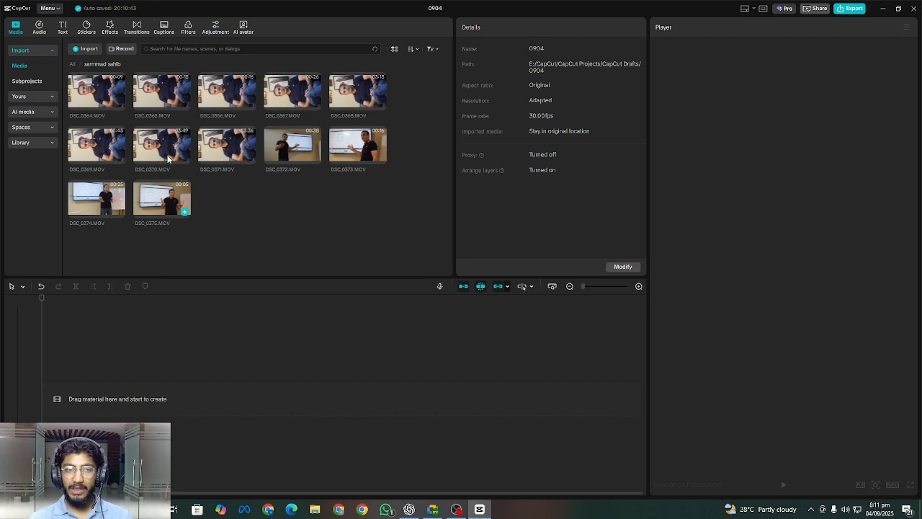
# Place DSC_0364.MOV at the start of the timeline and set the project's aspect ratio to 9:16
pyautogui.click(94, 93)
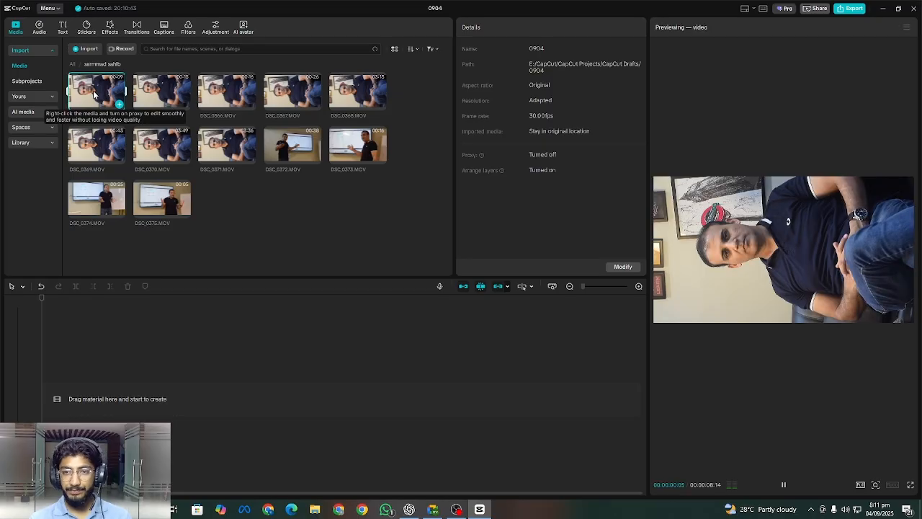
pyautogui.moveTo(93, 93); pyautogui.dragTo(110, 389)
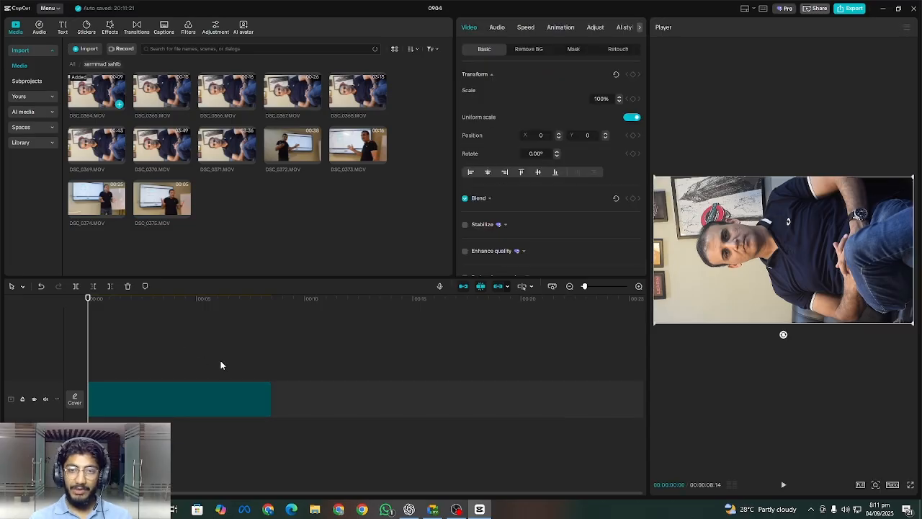
pyautogui.click(200, 364)
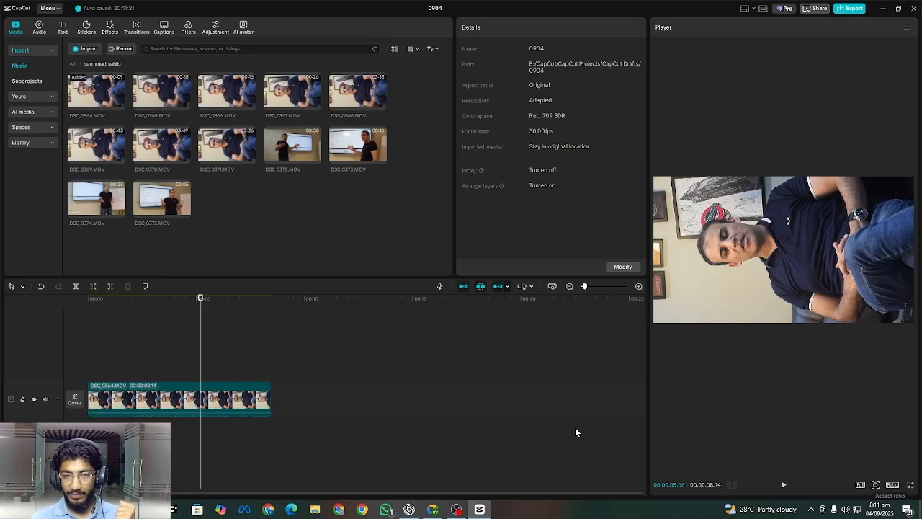
pyautogui.click(893, 486)
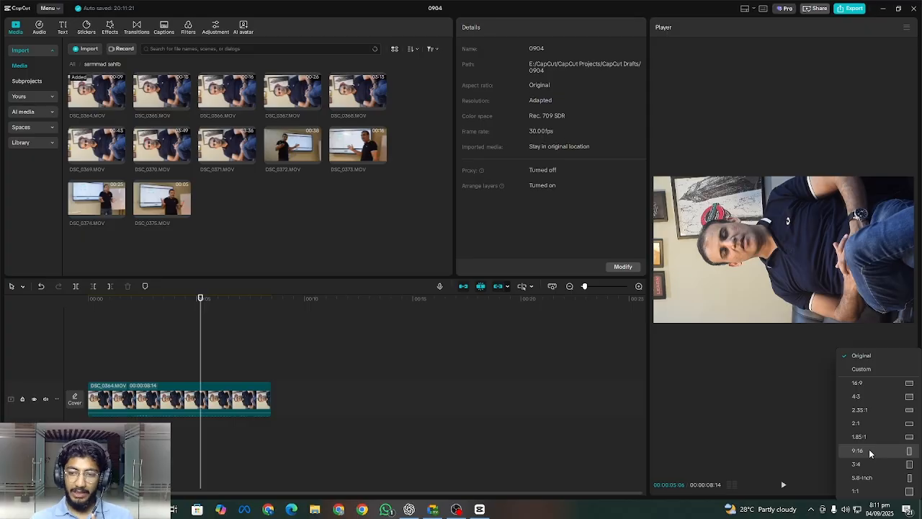
pyautogui.click(868, 451)
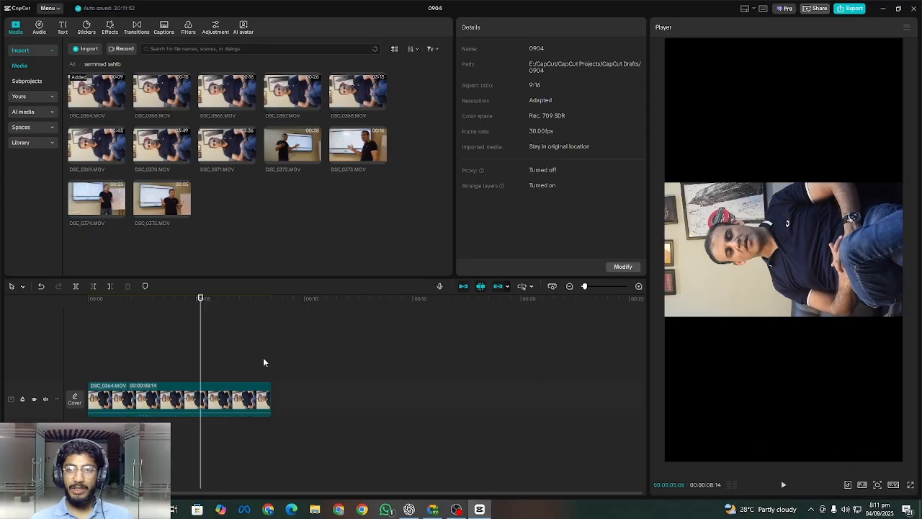
# Rotate the DSC_0364.MOV clip to 90° and scale it to 177% so it fills the vertical frame
pyautogui.click(175, 408)
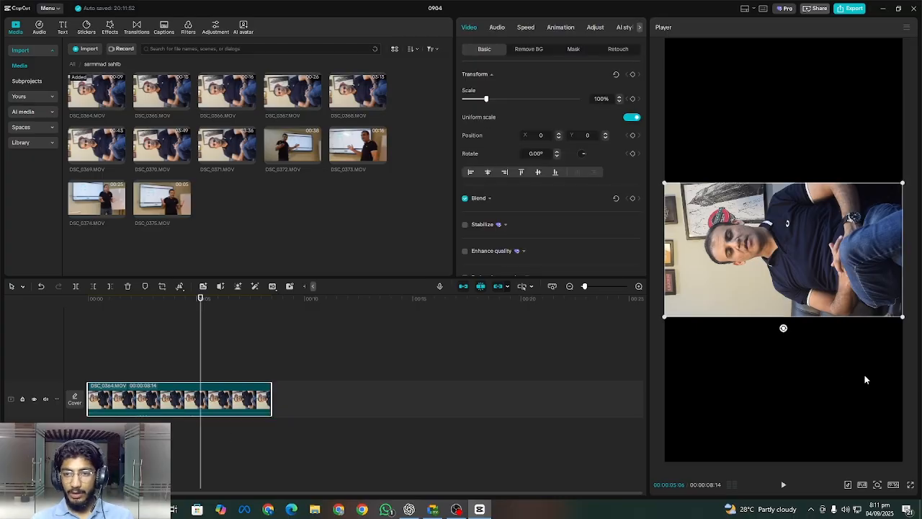
pyautogui.moveTo(783, 332); pyautogui.dragTo(705, 250)
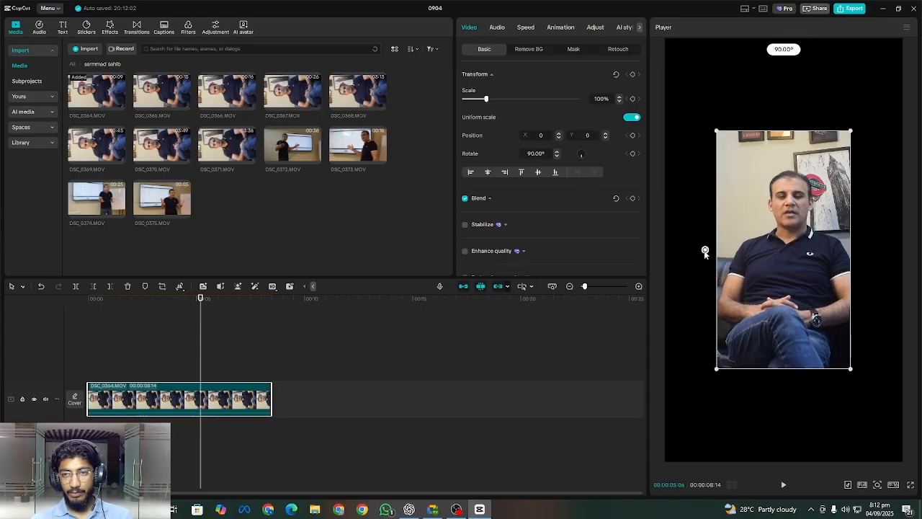
pyautogui.moveTo(716, 368); pyautogui.dragTo(674, 442)
pyautogui.moveTo(639, 481); pyautogui.dragTo(560, 452)
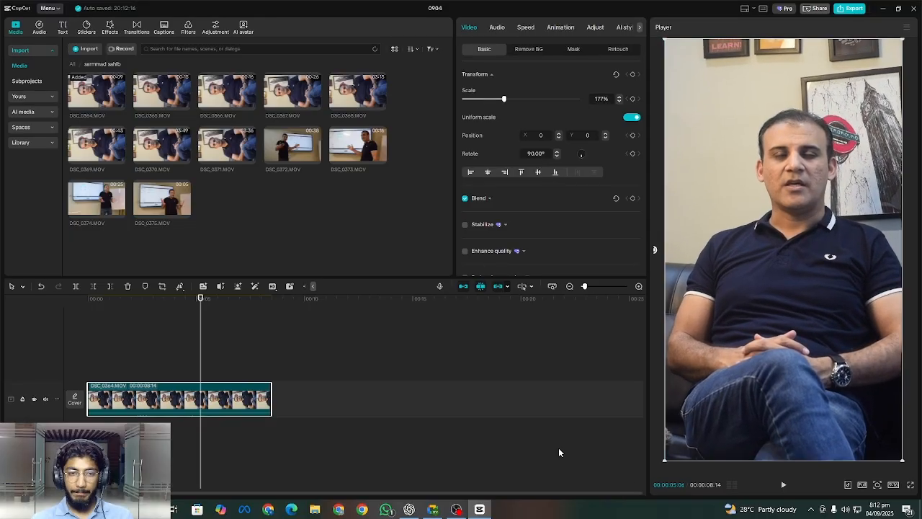
pyautogui.click(141, 356)
pyautogui.moveTo(141, 355); pyautogui.dragTo(200, 351)
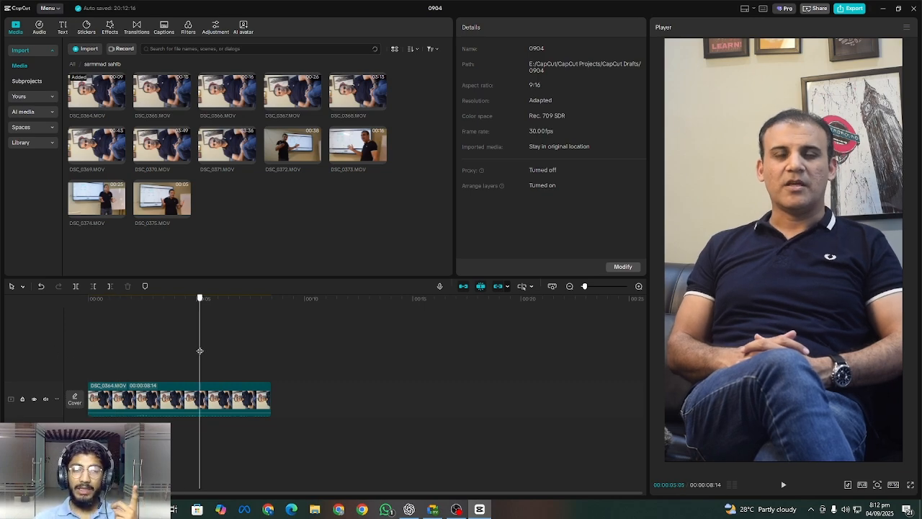
pyautogui.moveTo(199, 351); pyautogui.dragTo(169, 350)
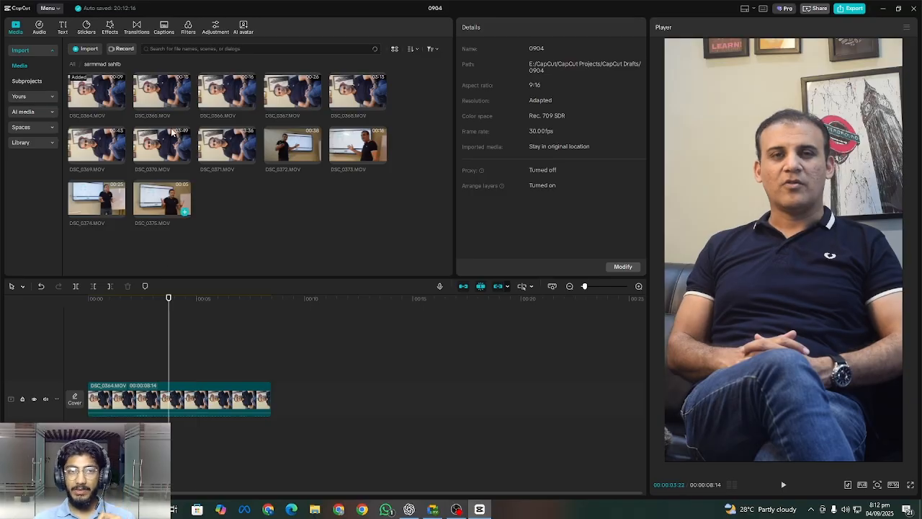
# Append DSC_0365.MOV, DSC_0366.MOV, DSC_0367.MOV, DSC_0368.MOV and DSC_0369.MOV in order after the first clip on the main track
pyautogui.moveTo(165, 94); pyautogui.dragTo(295, 403)
pyautogui.moveTo(222, 92); pyautogui.dragTo(582, 404)
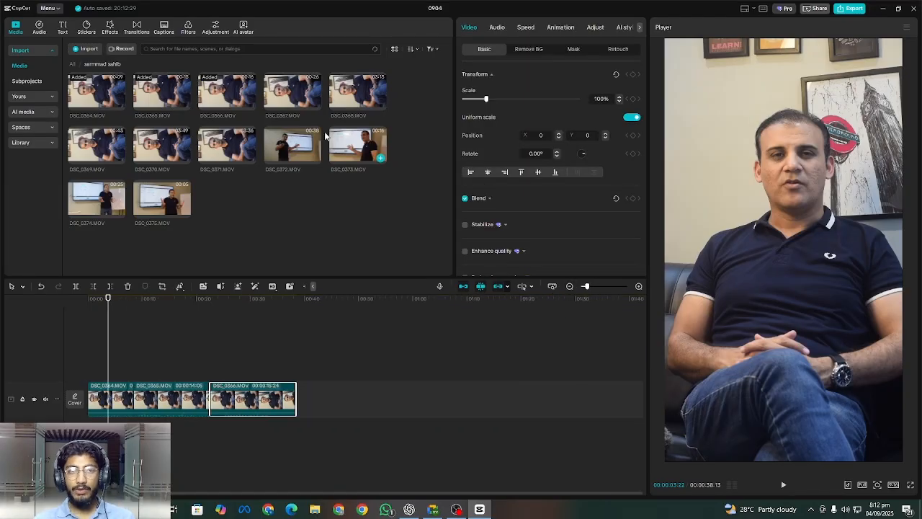
pyautogui.moveTo(292, 92); pyautogui.dragTo(344, 406)
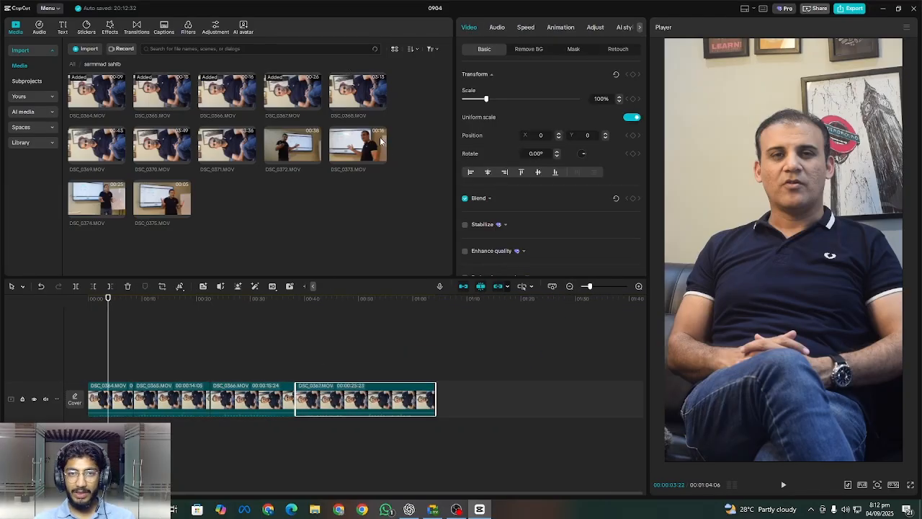
pyautogui.moveTo(366, 107); pyautogui.dragTo(453, 391)
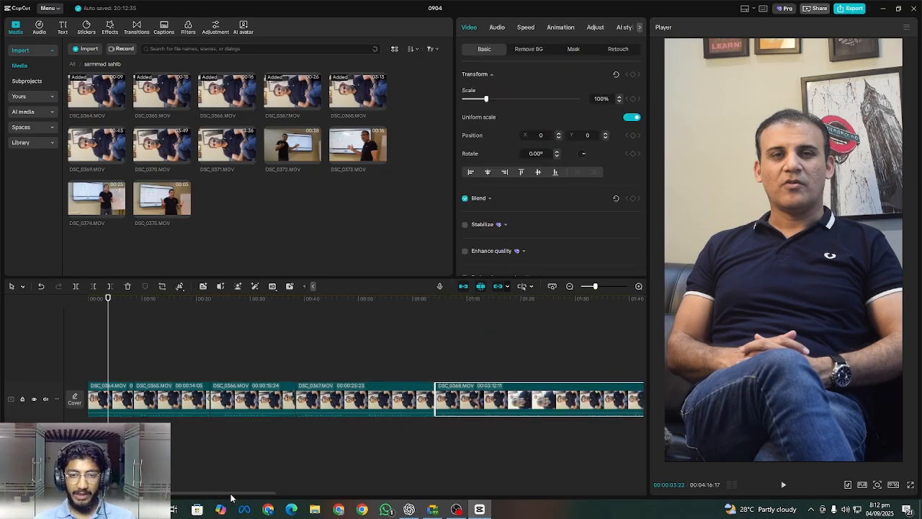
pyautogui.moveTo(217, 494); pyautogui.dragTo(476, 494)
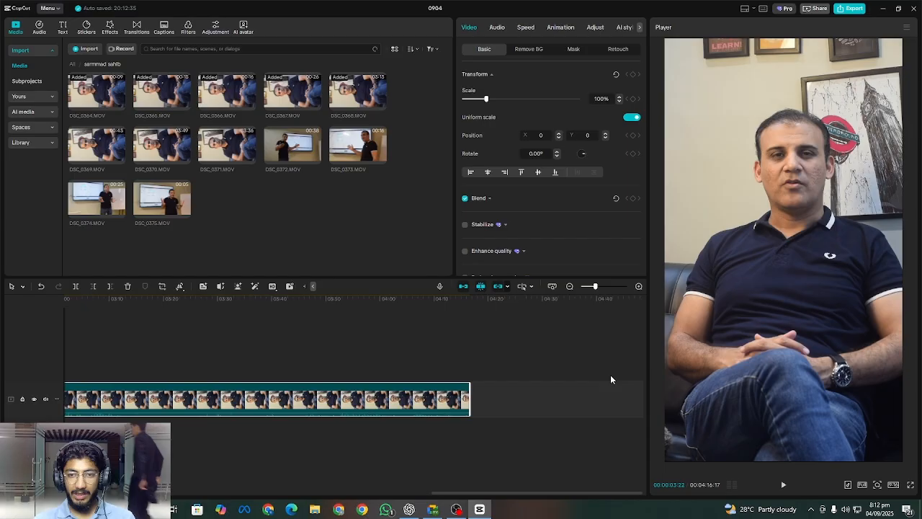
pyautogui.click(569, 286)
pyautogui.click(570, 286)
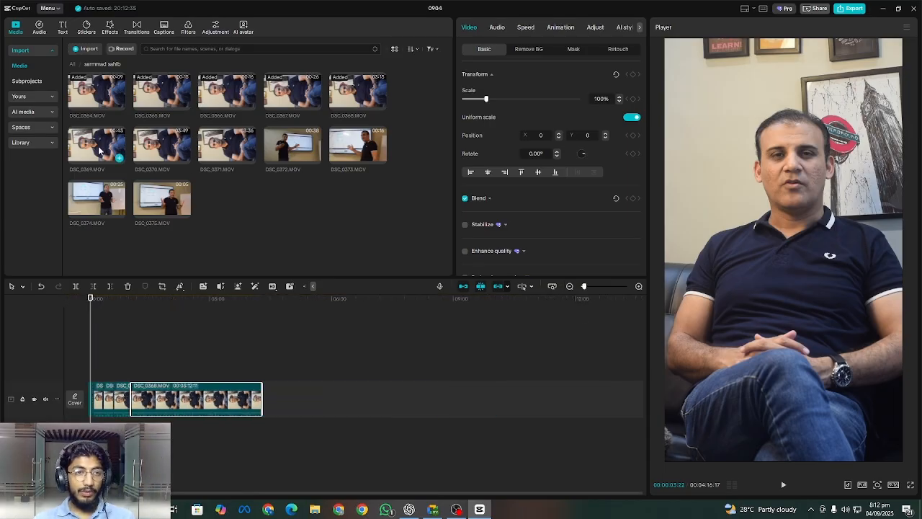
pyautogui.moveTo(99, 149); pyautogui.dragTo(277, 397)
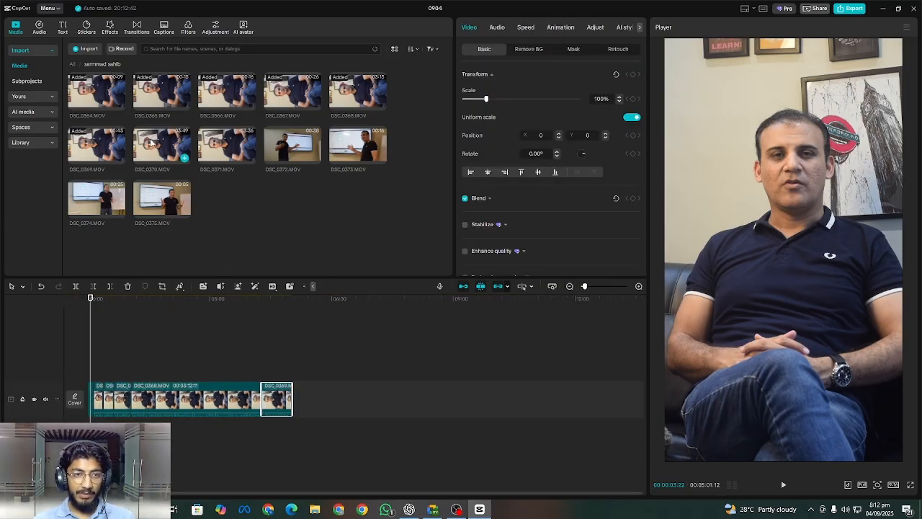
# Append DSC_0370.MOV and DSC_0371.MOV in order after the last clip on the main track
pyautogui.moveTo(152, 144); pyautogui.dragTo(306, 401)
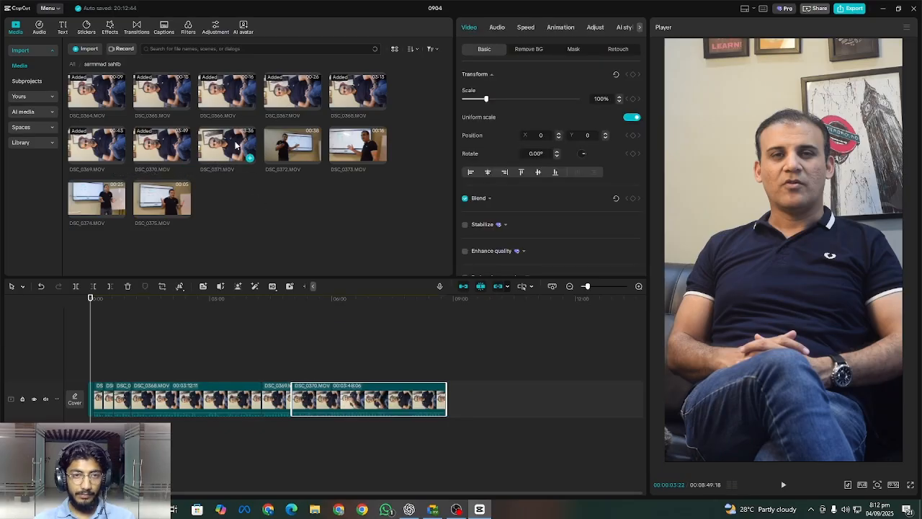
pyautogui.moveTo(235, 145); pyautogui.dragTo(449, 407)
# Rotate the DSC_0365.MOV clip to 90° and enlarge it until it fills the vertical frame
pyautogui.click(151, 379)
pyautogui.click(112, 373)
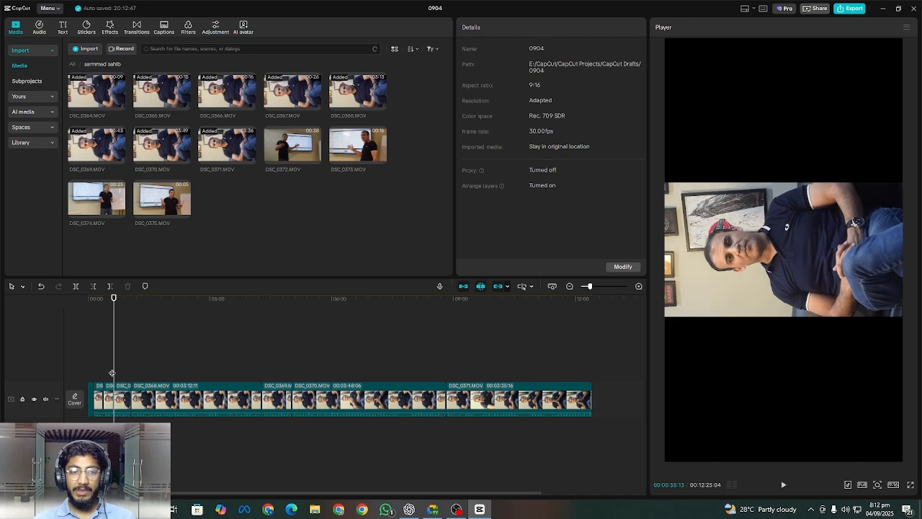
pyautogui.click(96, 372)
pyautogui.click(724, 317)
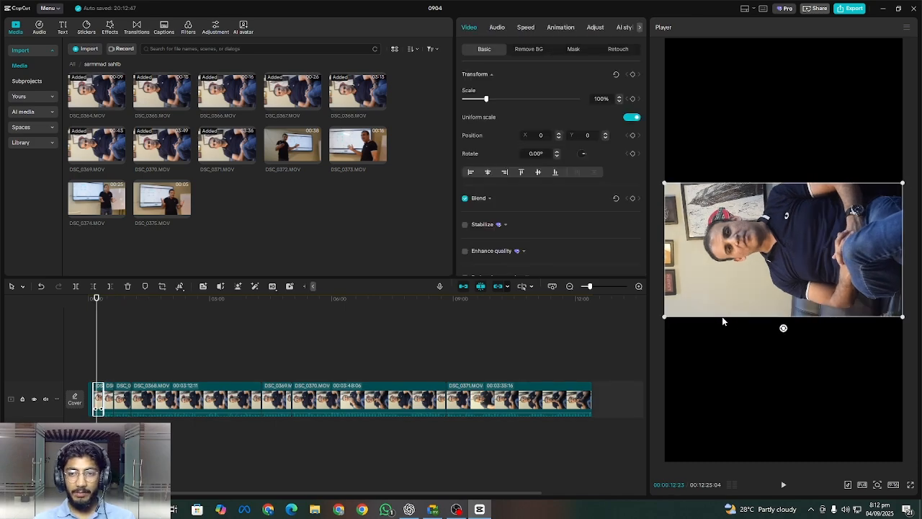
pyautogui.moveTo(783, 329); pyautogui.dragTo(706, 252)
pyautogui.moveTo(713, 370); pyautogui.dragTo(633, 499)
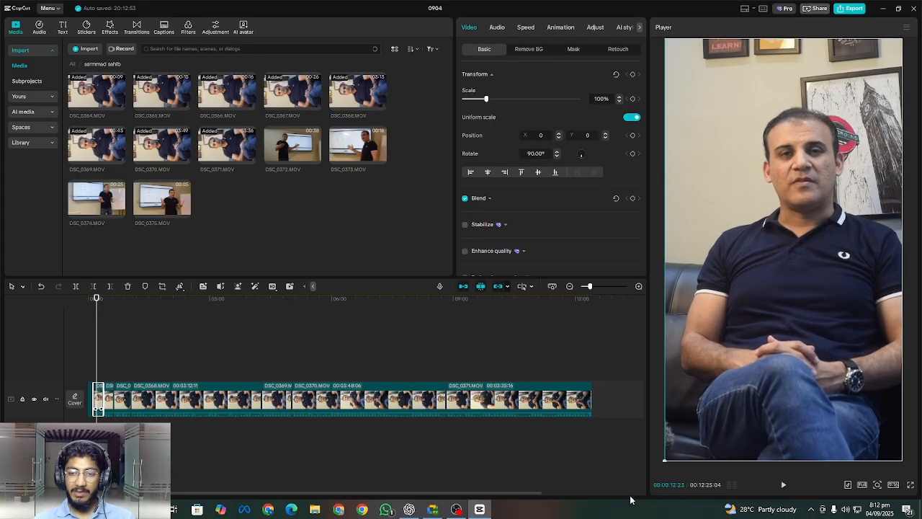
# Rotate the DSC_0366.MOV and DSC_0367.MOV clips to 90° and enlarge each to fill the vertical frame
pyautogui.click(108, 393)
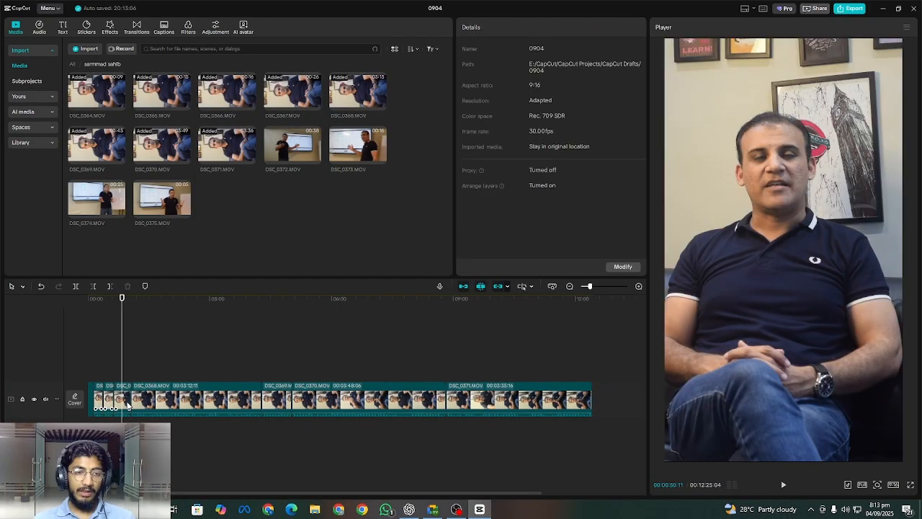
pyautogui.click(122, 394)
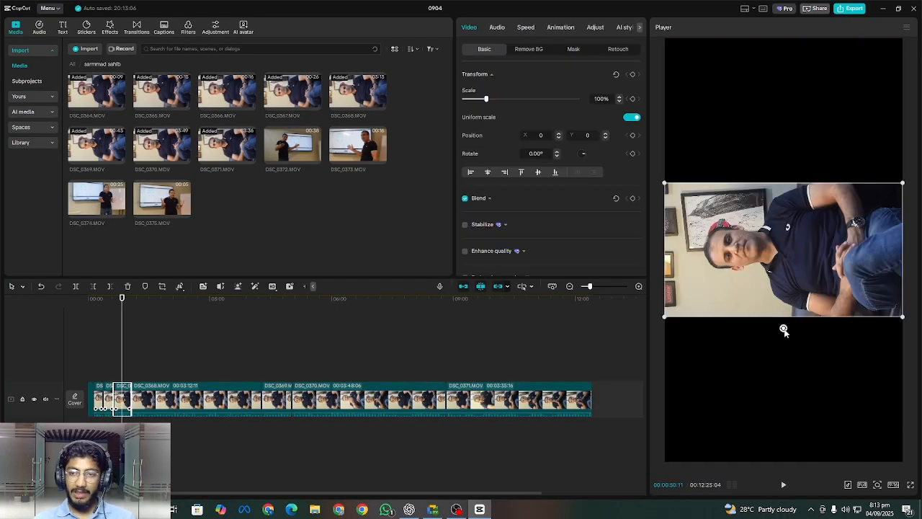
pyautogui.moveTo(784, 329); pyautogui.dragTo(694, 252)
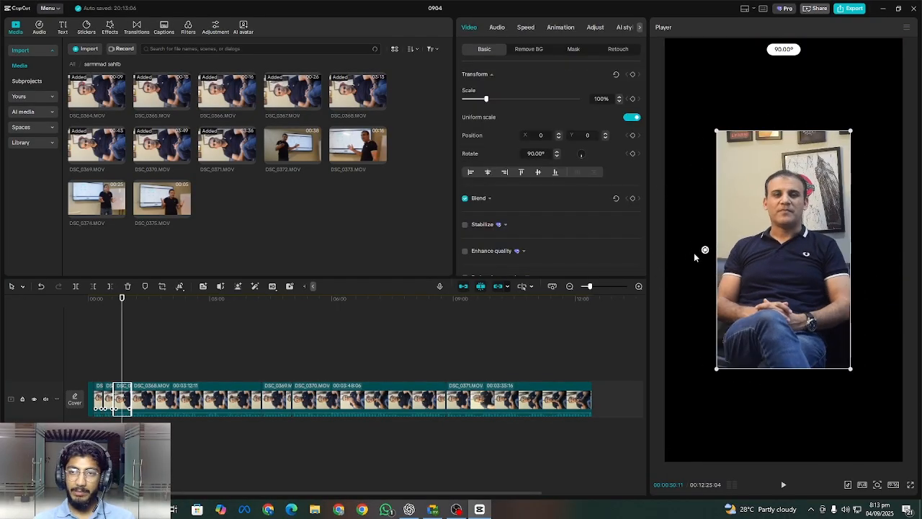
pyautogui.moveTo(719, 370); pyautogui.dragTo(596, 484)
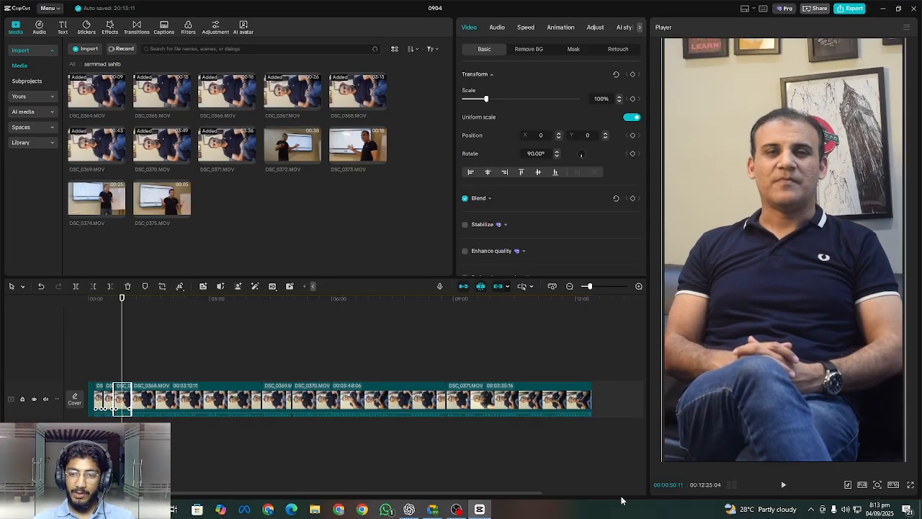
# Turn the DSC_0368.MOV clip upright at 90° and enlarge it to cover the whole vertical frame
pyautogui.click(212, 361)
pyautogui.click(151, 404)
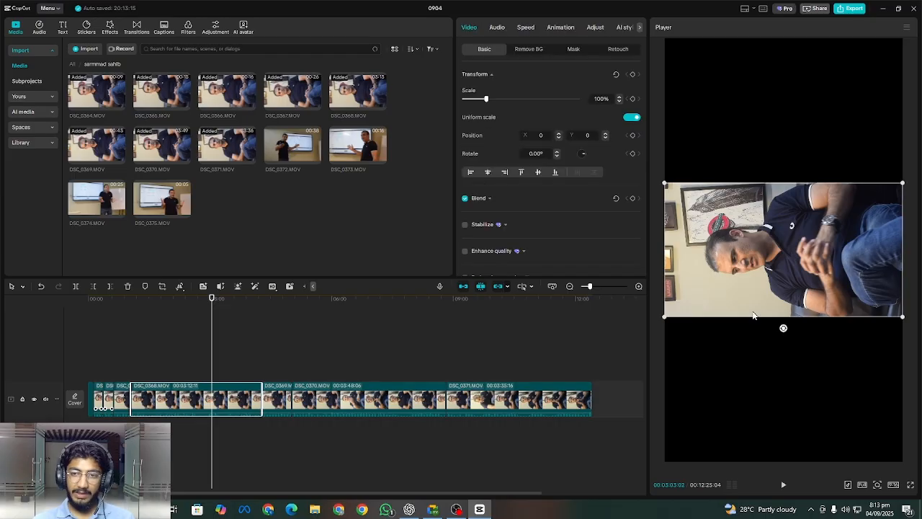
pyautogui.moveTo(784, 329); pyautogui.dragTo(736, 255)
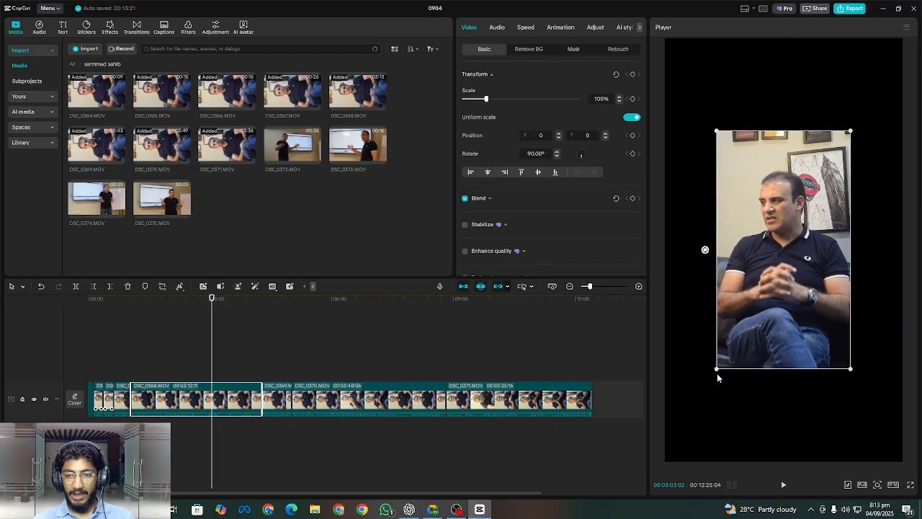
pyautogui.moveTo(713, 373); pyautogui.dragTo(644, 482)
# Rotate the DSC_0369.MOV clip to 90° and scale it up to fill the vertical frame
pyautogui.click(292, 364)
pyautogui.click(277, 368)
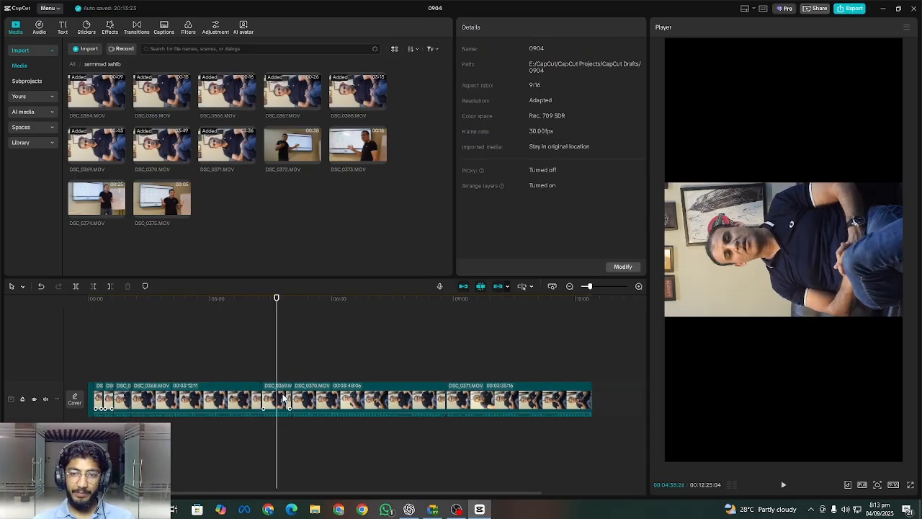
pyautogui.click(277, 397)
pyautogui.moveTo(784, 329); pyautogui.dragTo(705, 250)
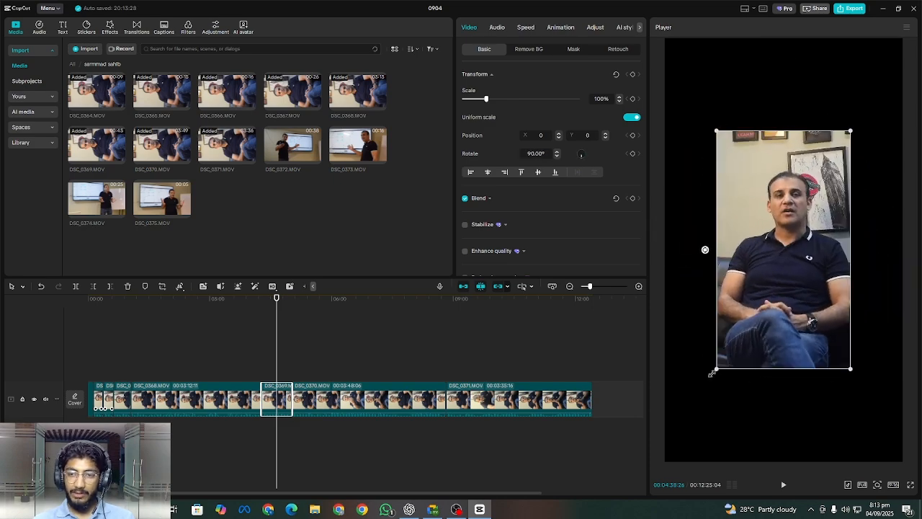
pyautogui.moveTo(714, 369); pyautogui.dragTo(628, 507)
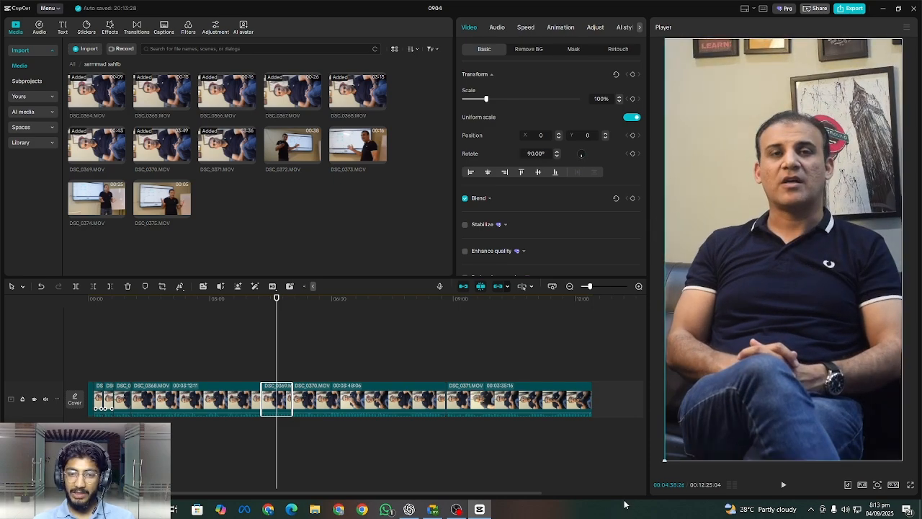
# Rotate the DSC_0370.MOV clip to 90° and scale it up to fill the vertical frame
pyautogui.click(309, 354)
pyautogui.click(747, 315)
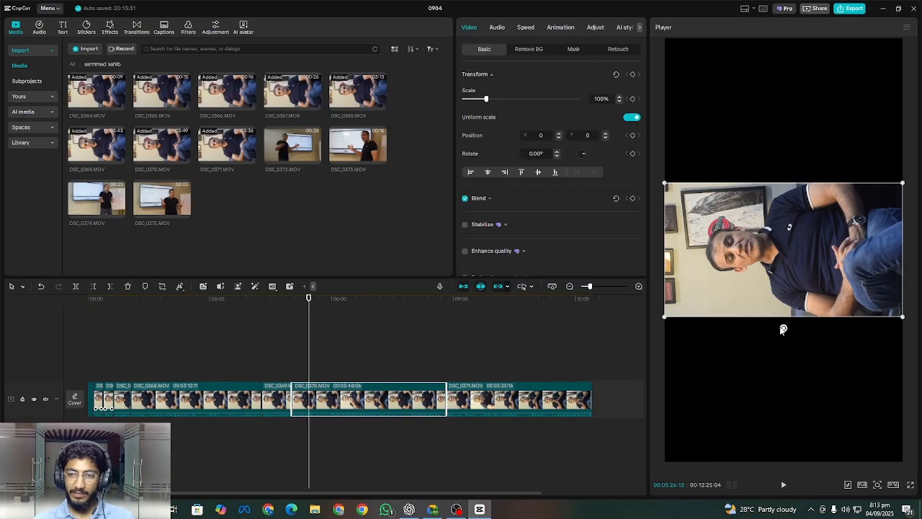
pyautogui.moveTo(783, 329); pyautogui.dragTo(705, 250)
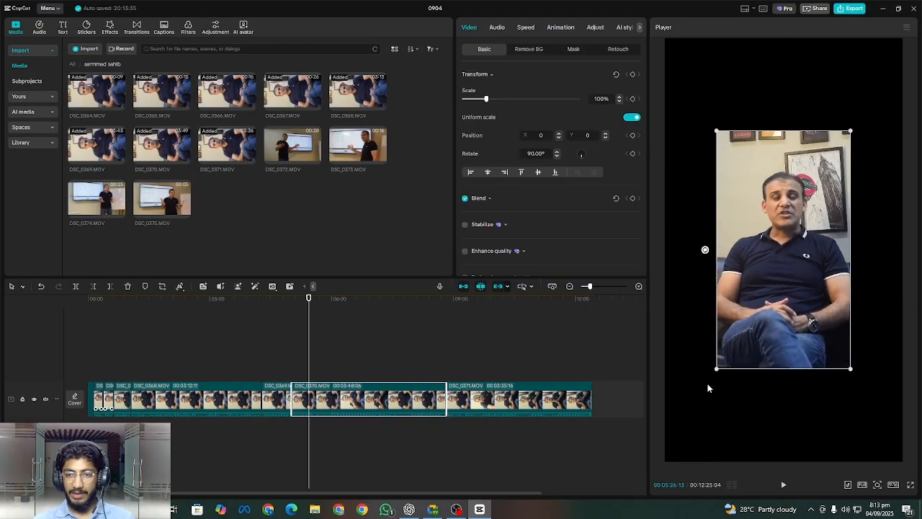
pyautogui.moveTo(716, 372); pyautogui.dragTo(664, 461)
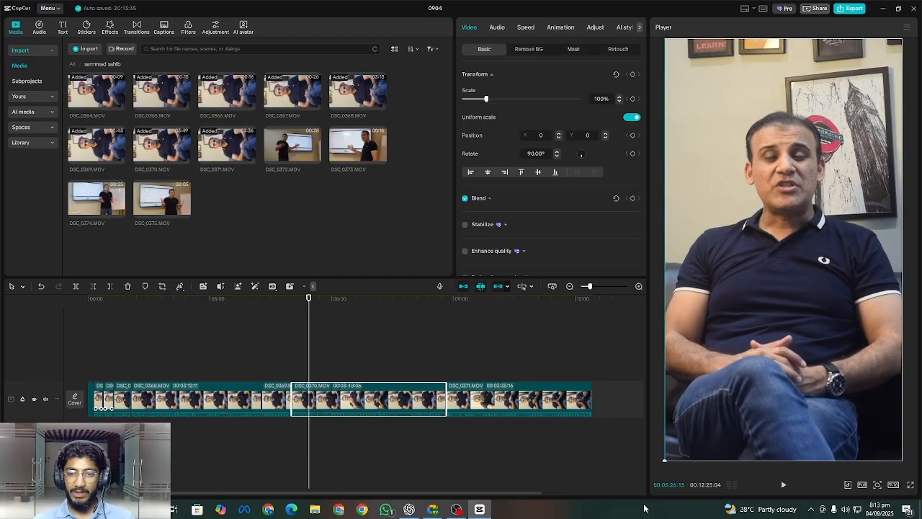
# Rotate the DSC_0371.MOV clip to 90° and scale it to 177% so it fills the vertical frame
pyautogui.click(500, 356)
pyautogui.click(510, 407)
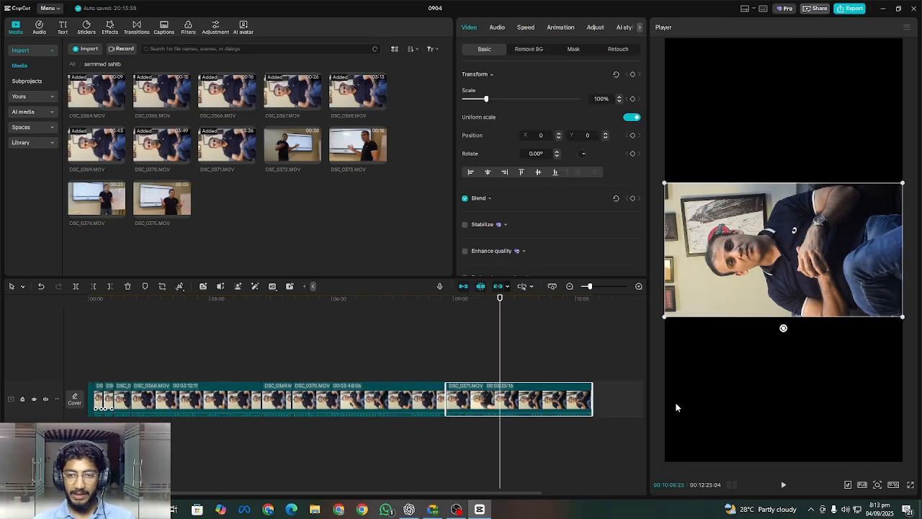
pyautogui.moveTo(784, 328); pyautogui.dragTo(720, 256)
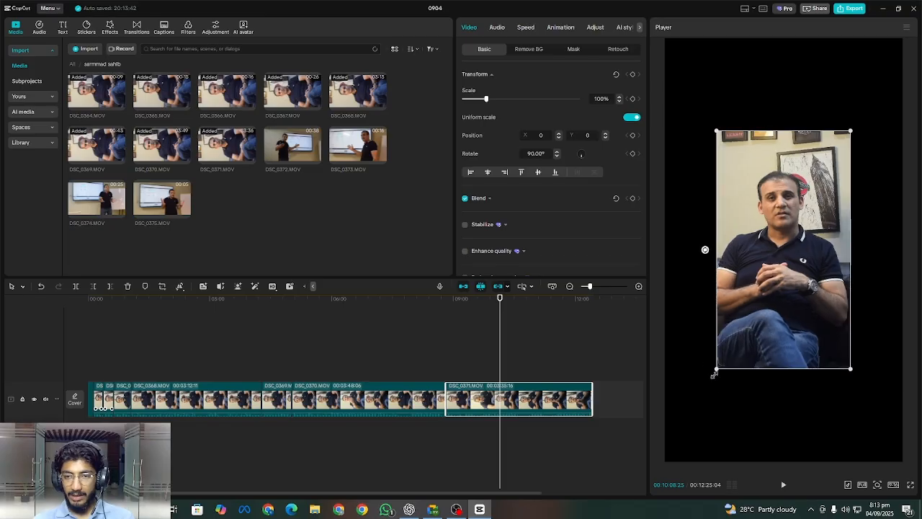
pyautogui.moveTo(716, 368); pyautogui.dragTo(673, 445)
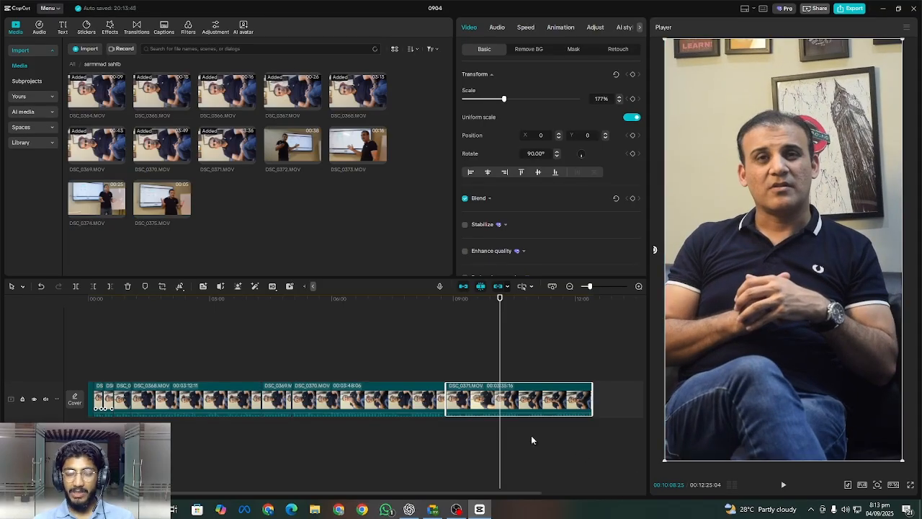
# Scrub through the assembled clips to the end of the timeline to check their vertical framing
pyautogui.click(263, 337)
pyautogui.moveTo(263, 338); pyautogui.dragTo(601, 412)
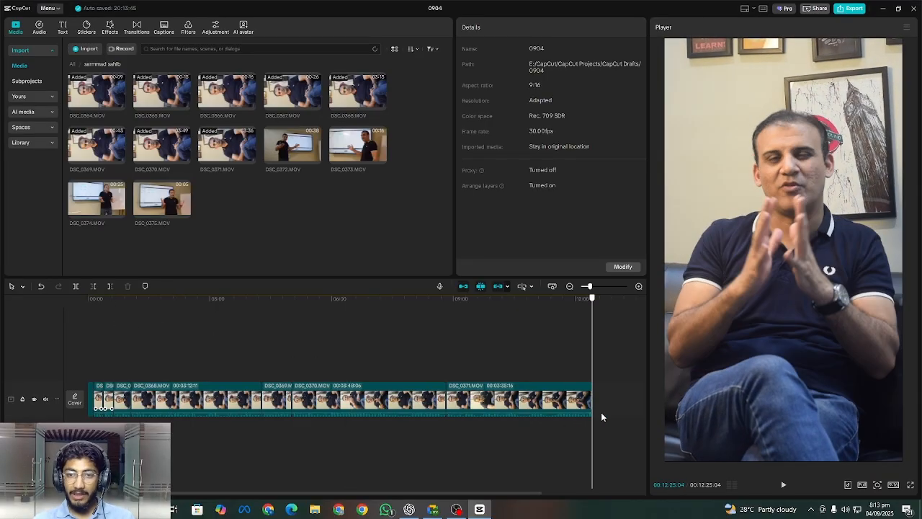
pyautogui.moveTo(595, 303); pyautogui.dragTo(602, 331)
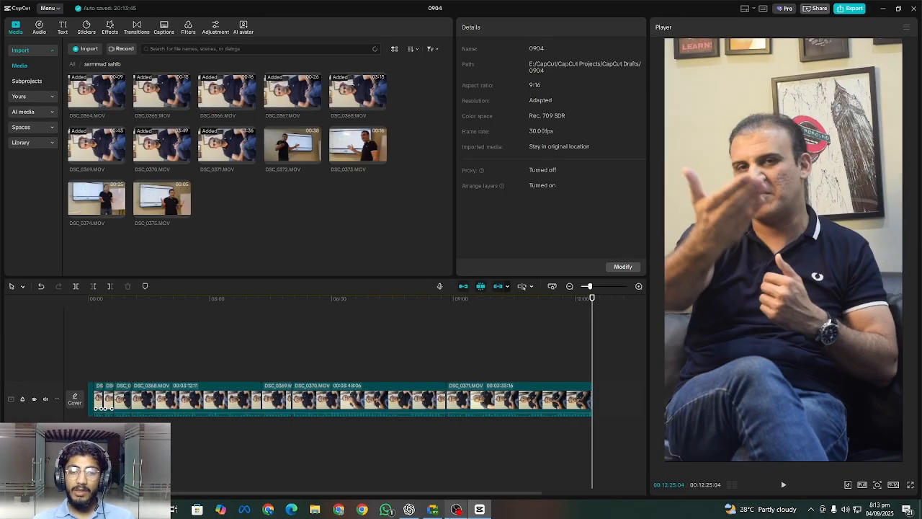
pyautogui.click(456, 509)
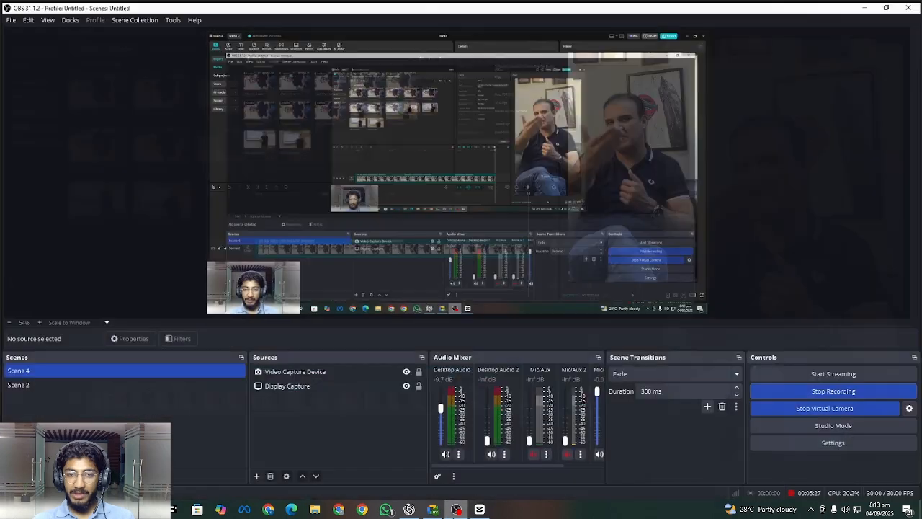
pyautogui.click(479, 510)
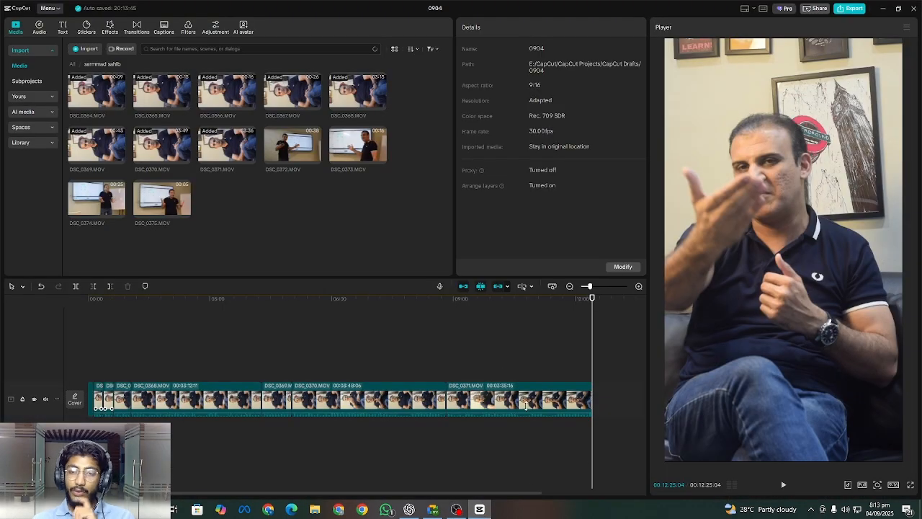
# Return to the start of the timeline and preview DSC_0364.MOV and the opening of DSC_0365.MOV at a closer timeline scale
pyautogui.click(505, 330)
pyautogui.moveTo(504, 331); pyautogui.dragTo(4, 339)
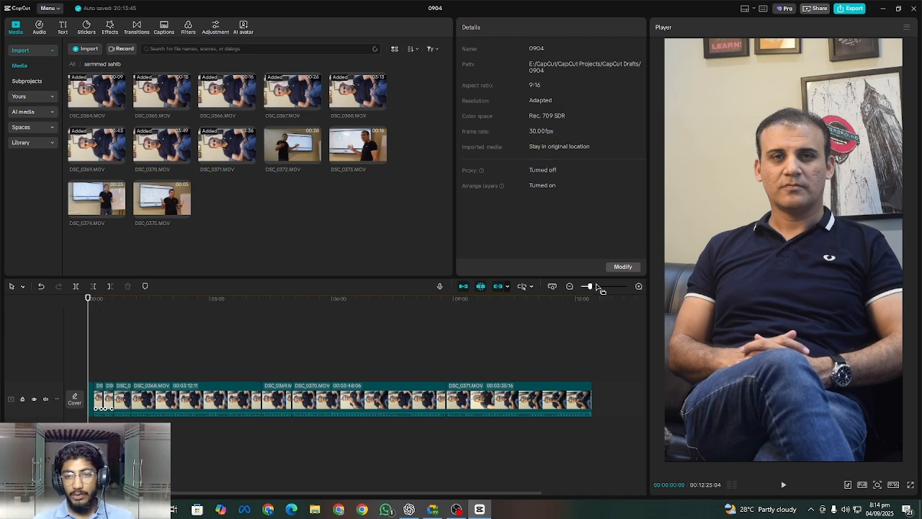
pyautogui.moveTo(592, 286); pyautogui.dragTo(602, 286)
pyautogui.moveTo(123, 360); pyautogui.dragTo(94, 368)
pyautogui.moveTo(458, 361); pyautogui.dragTo(85, 375)
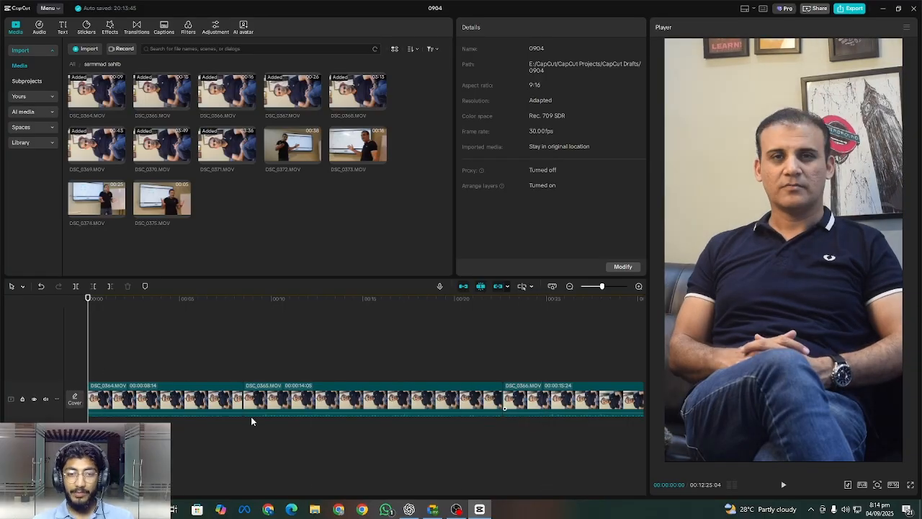
pyautogui.click(186, 412)
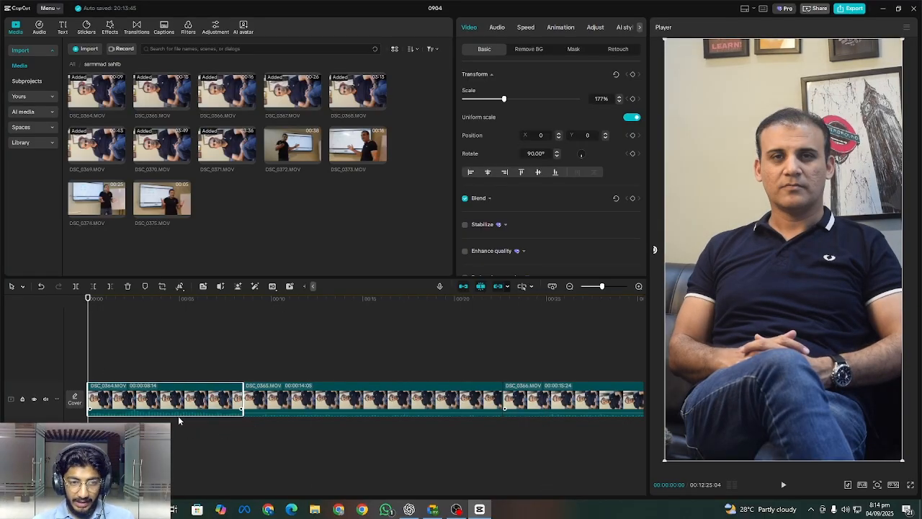
pyautogui.click(122, 418)
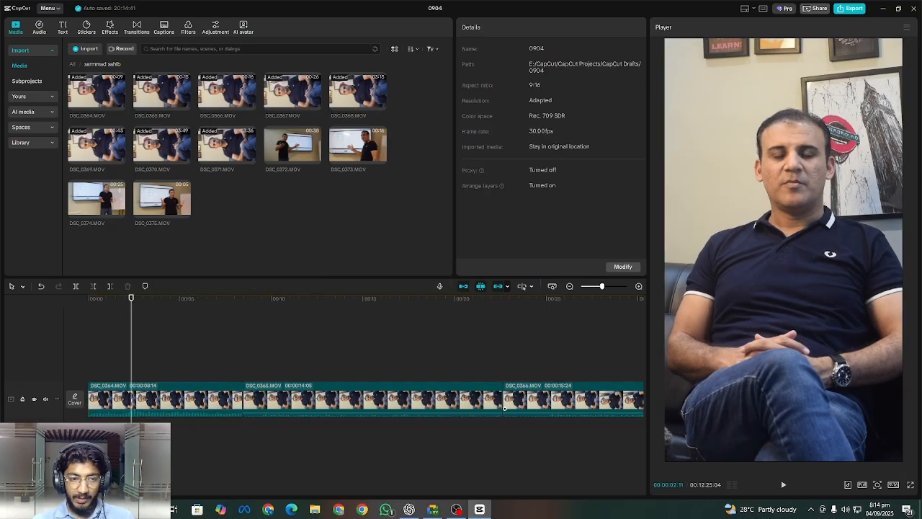
pyautogui.moveTo(131, 423)
pyautogui.mouseDown()
pyautogui.moveTo(88, 424)
pyautogui.moveTo(148, 424)
pyautogui.mouseUp()
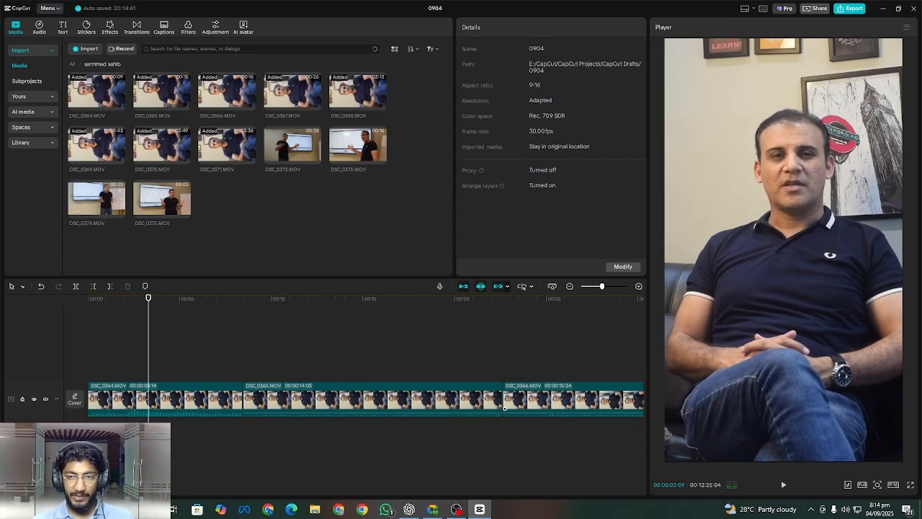
pyautogui.click(228, 431)
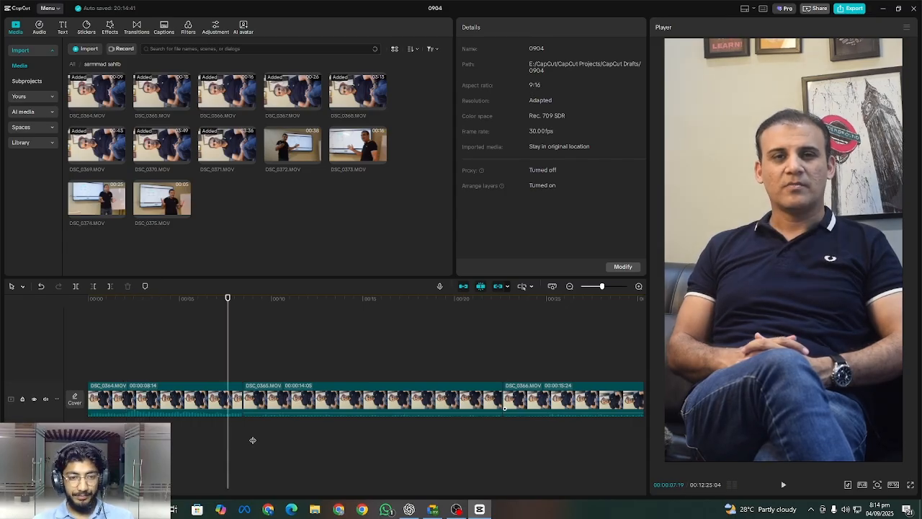
pyautogui.click(252, 439)
pyautogui.press('space')
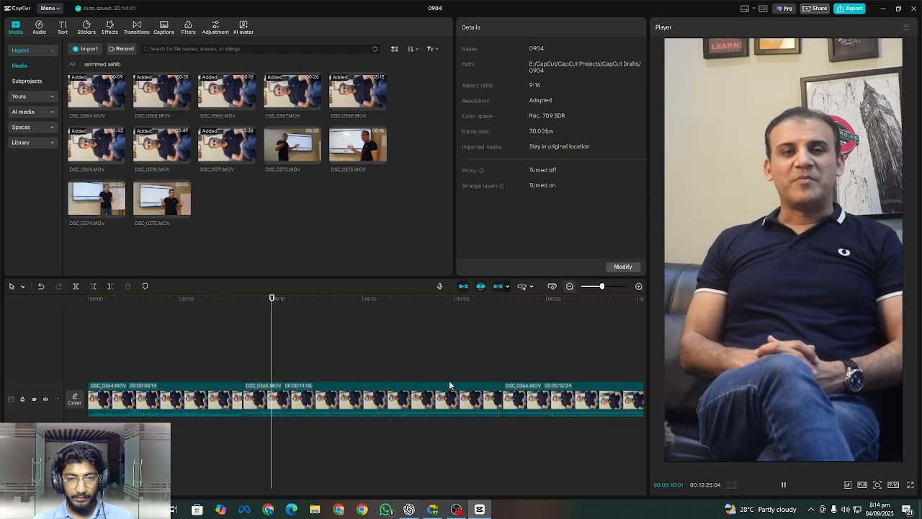
pyautogui.press('space')
pyautogui.click(569, 287)
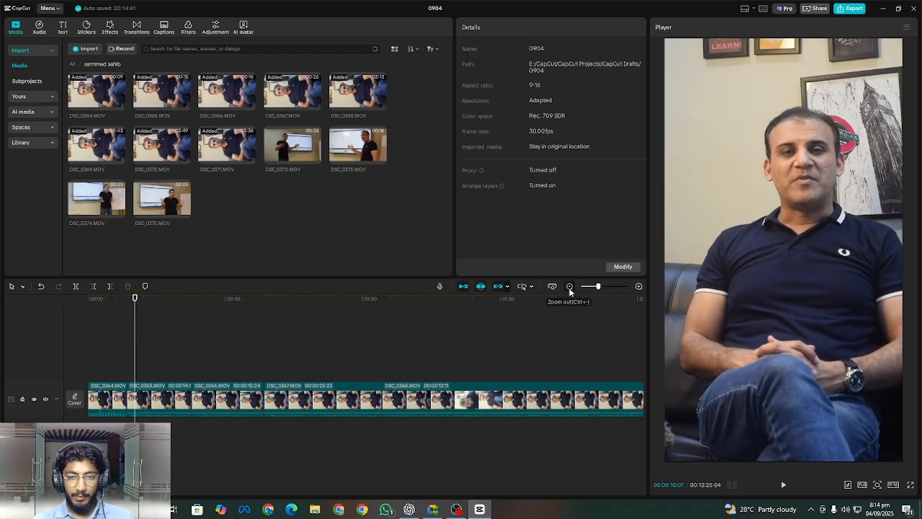
pyautogui.click(569, 286)
pyautogui.click(569, 286)
pyautogui.click(569, 286)
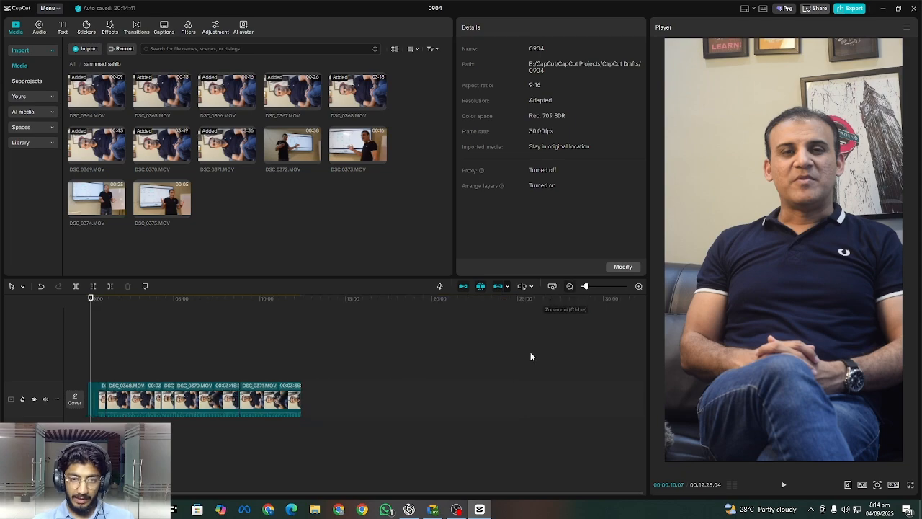
pyautogui.click(639, 286)
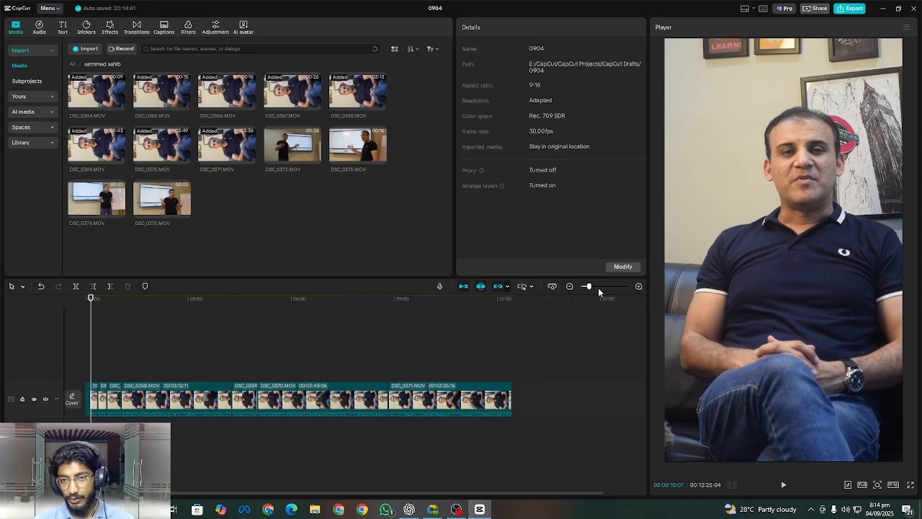
pyautogui.moveTo(598, 287); pyautogui.dragTo(582, 287)
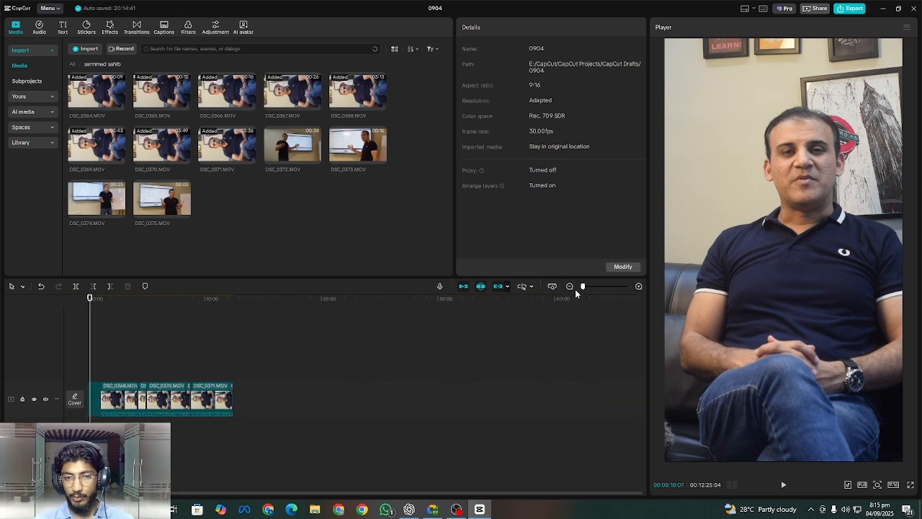
pyautogui.scroll(5, 574, 290)
pyautogui.scroll(-6, 576, 295)
pyautogui.scroll(3, 586, 295)
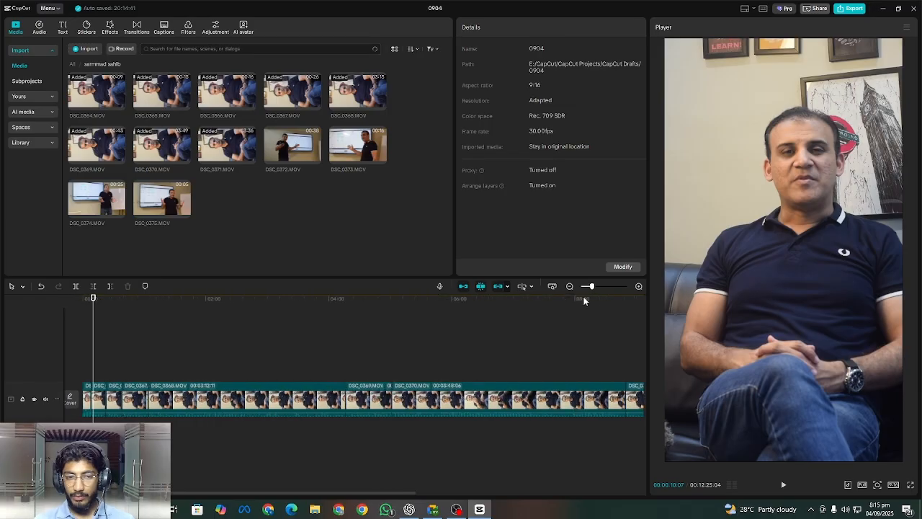
# Select all the clips on the timeline and raise their volume to 20.0 dB
pyautogui.scroll(-4, 584, 300)
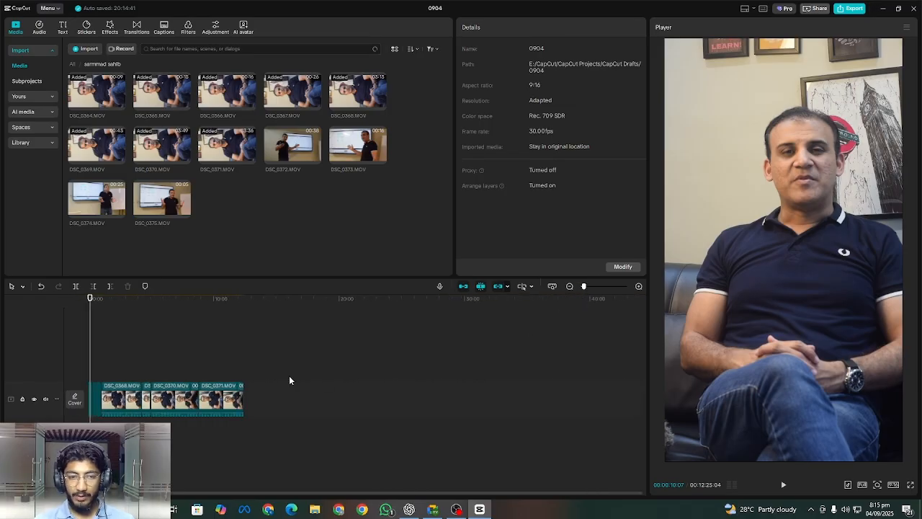
pyautogui.moveTo(289, 380); pyautogui.dragTo(52, 414)
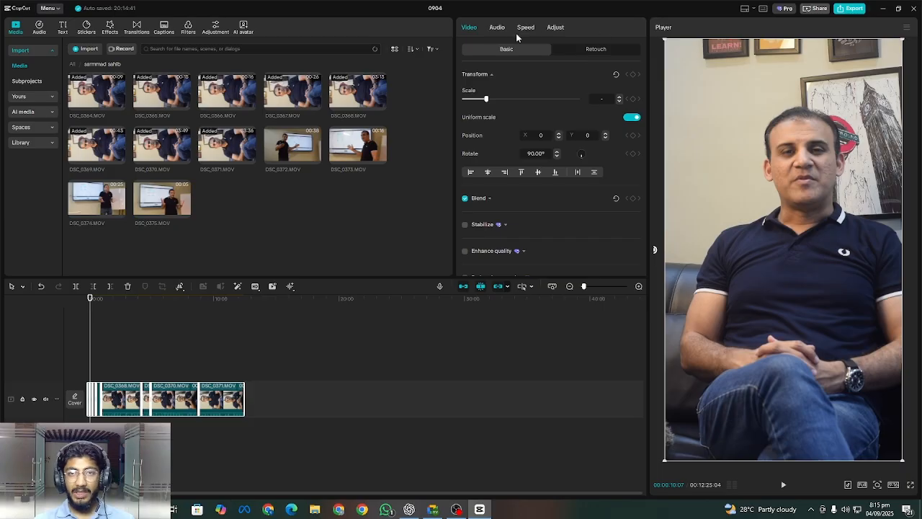
pyautogui.click(491, 28)
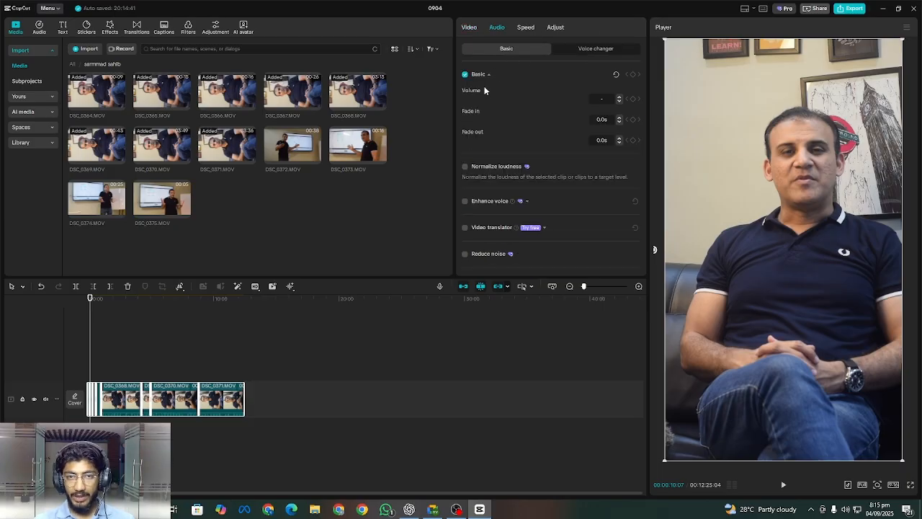
pyautogui.moveTo(552, 96); pyautogui.dragTo(608, 103)
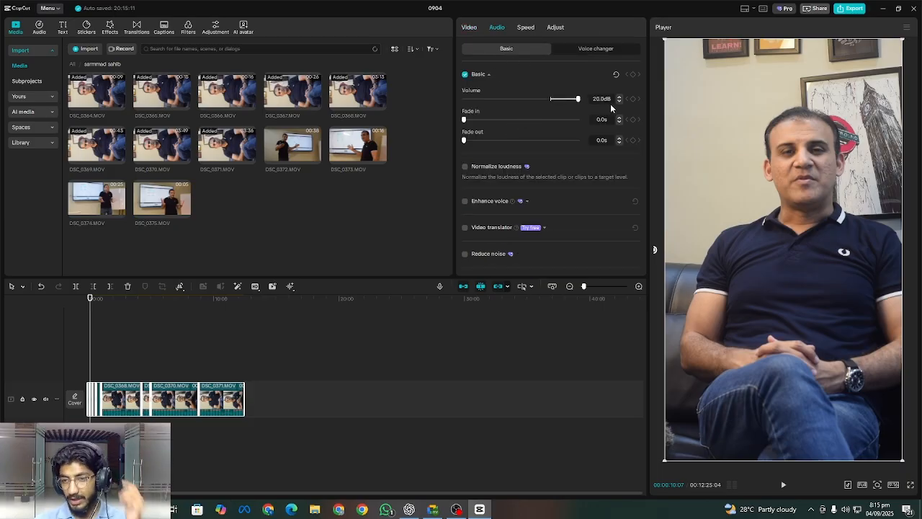
pyautogui.click(115, 379)
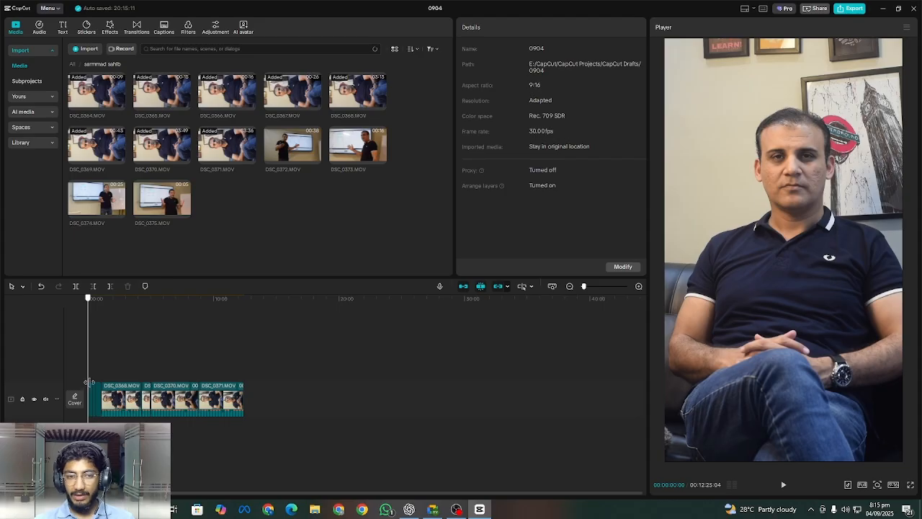
# Play DSC_0364.MOV from the start of the timeline at a closer timeline scale to judge whether to keep it
pyautogui.moveTo(89, 382); pyautogui.dragTo(1, 418)
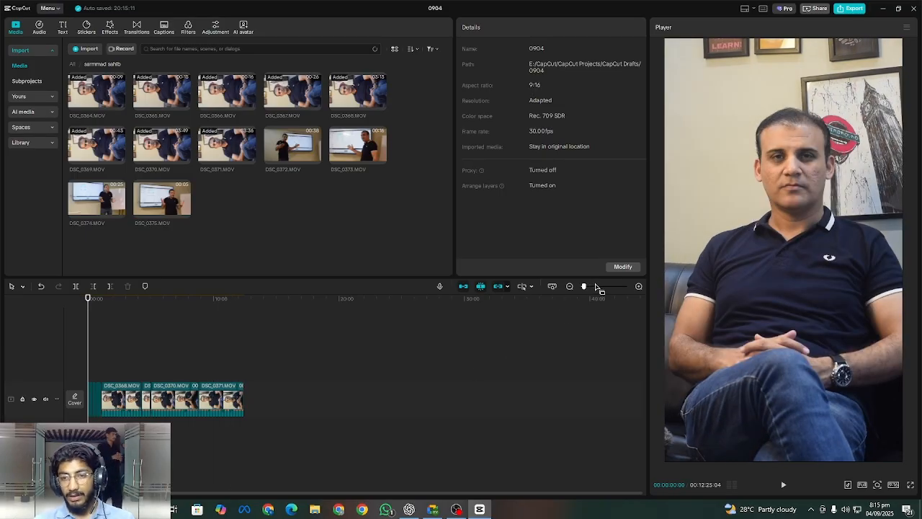
pyautogui.moveTo(587, 285); pyautogui.dragTo(598, 286)
pyautogui.press('space')
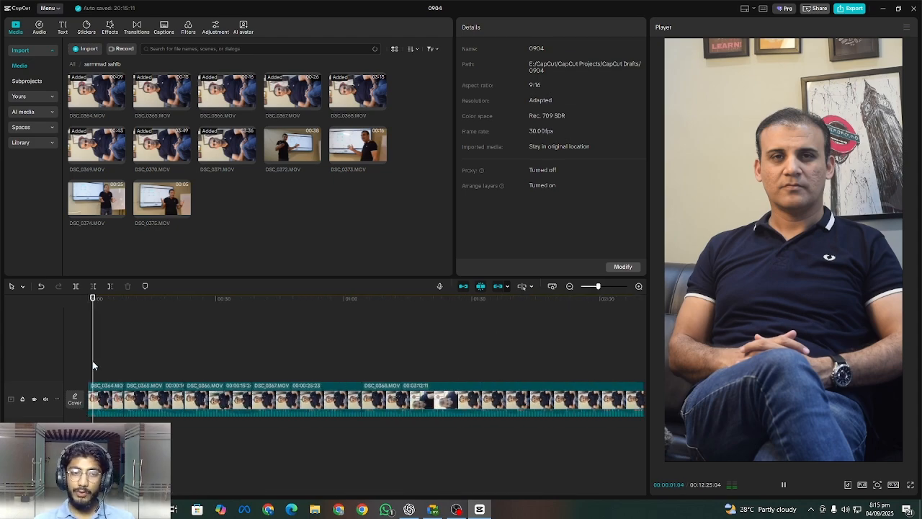
pyautogui.press('space')
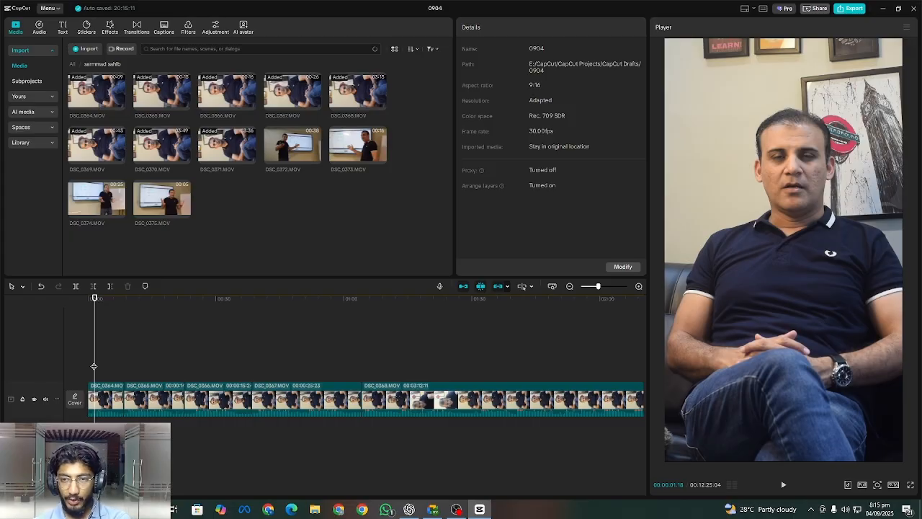
pyautogui.press('space')
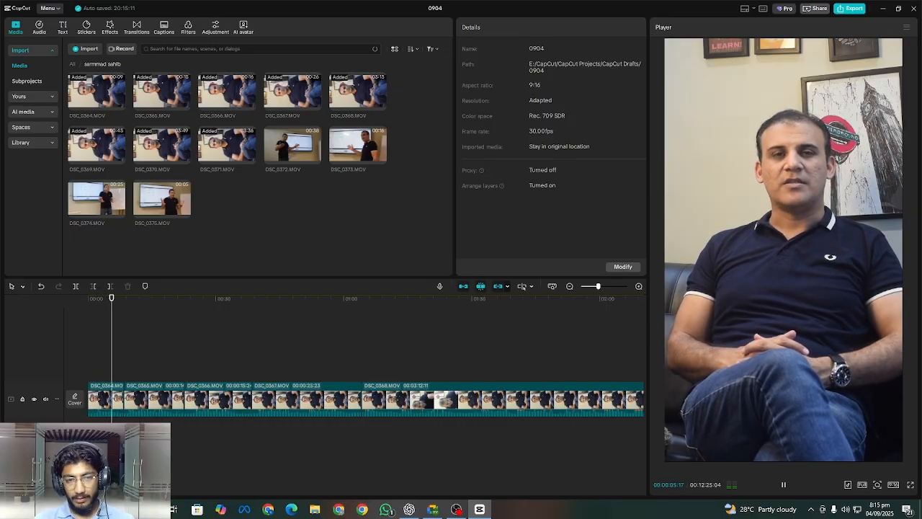
pyautogui.press('space')
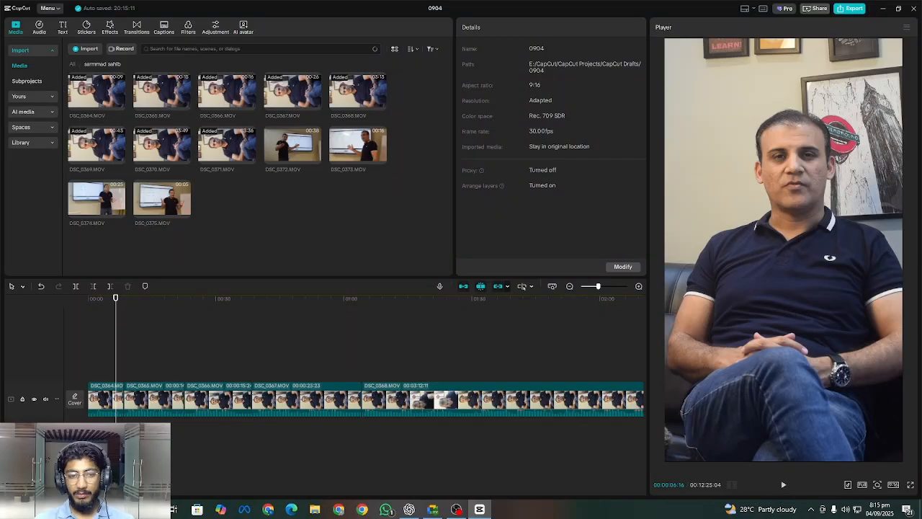
# Delete the DSC_0364.MOV clip from the start of the timeline
pyautogui.press('Down')
pyautogui.moveTo(99, 357); pyautogui.dragTo(93, 393)
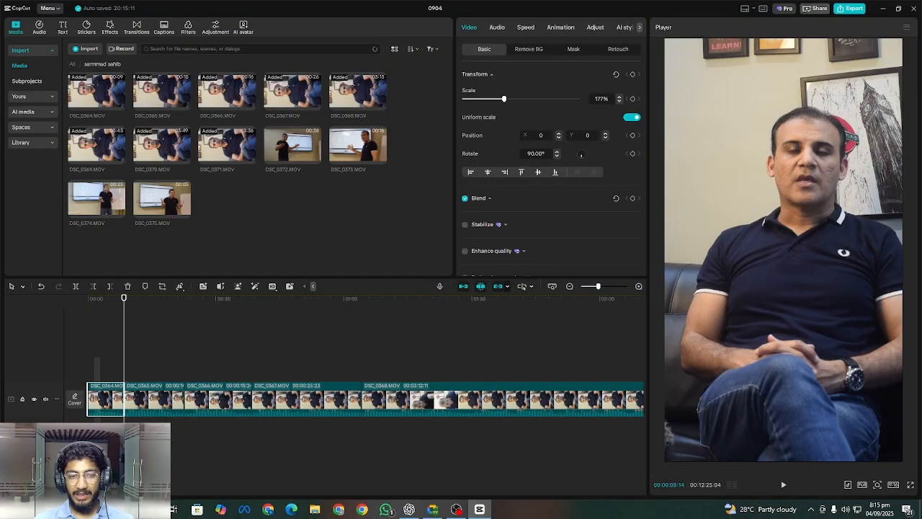
pyautogui.click(126, 286)
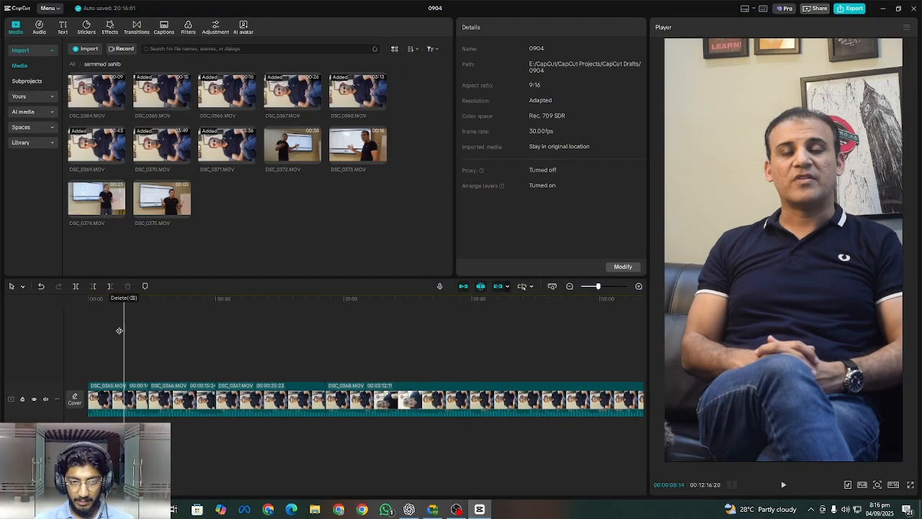
# Play the opening seconds of DSC_0365.MOV from about the one-second mark to check playback and speech
pyautogui.click(84, 366)
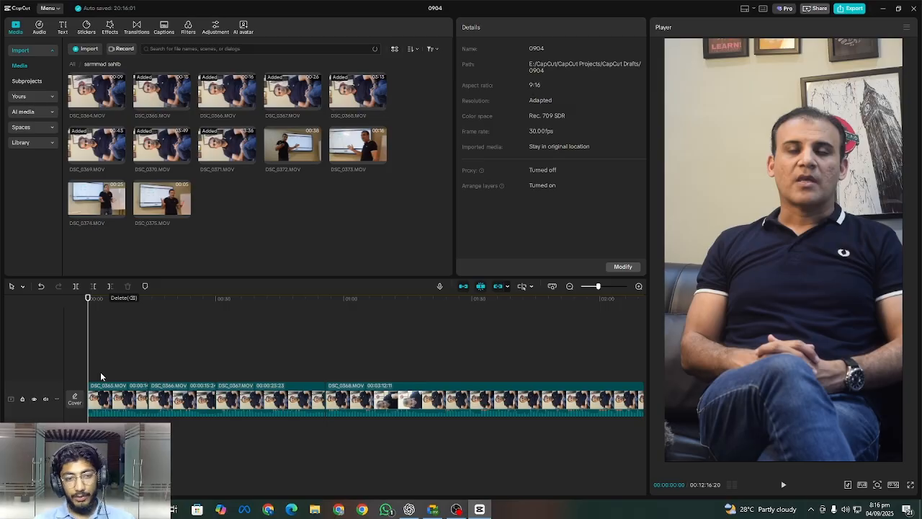
pyautogui.click(92, 376)
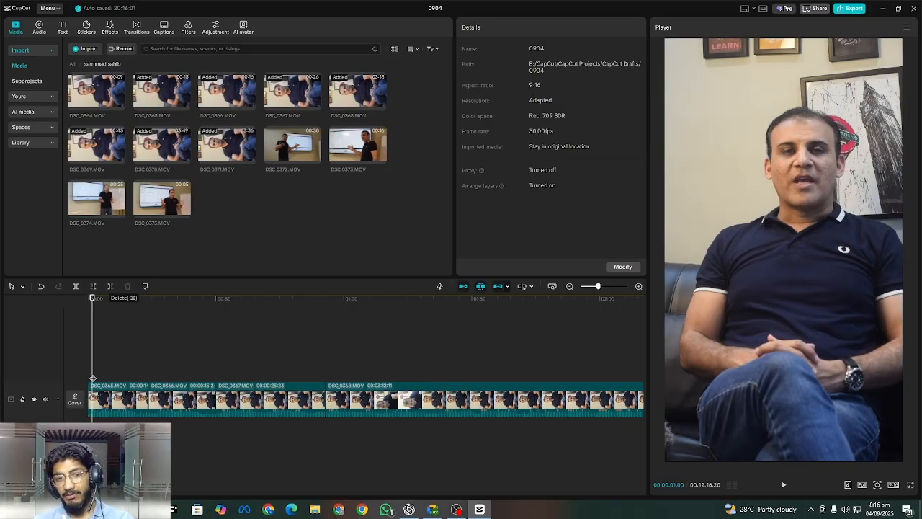
pyautogui.press('space')
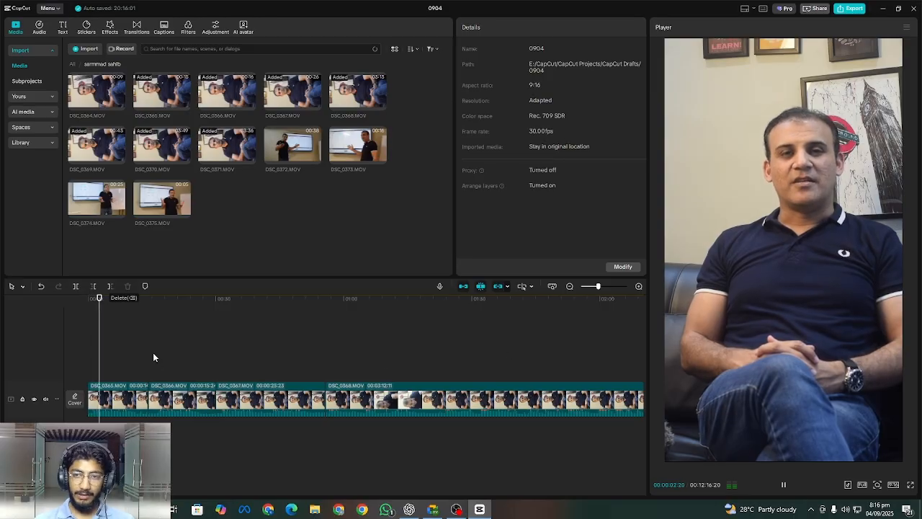
pyautogui.press('space')
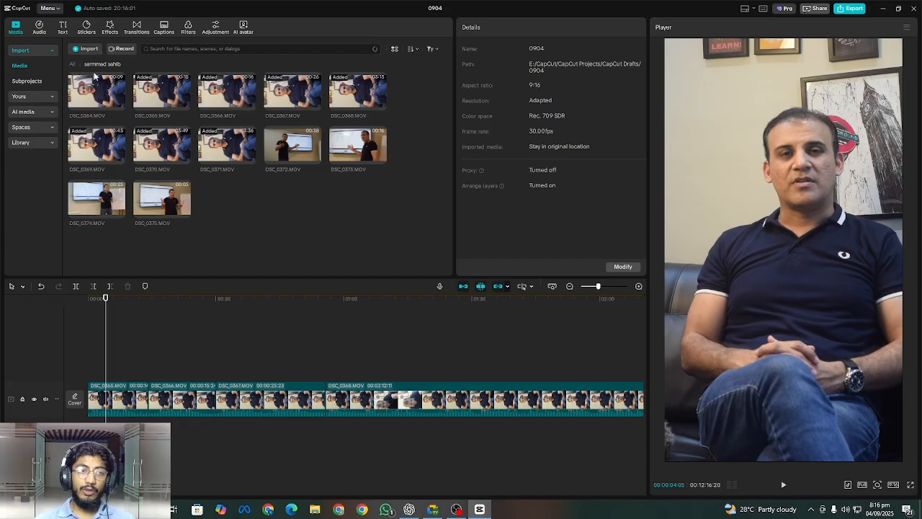
pyautogui.moveTo(65, 101); pyautogui.dragTo(258, 108)
pyautogui.moveTo(327, 141); pyautogui.dragTo(373, 196)
pyautogui.rightClick(353, 201)
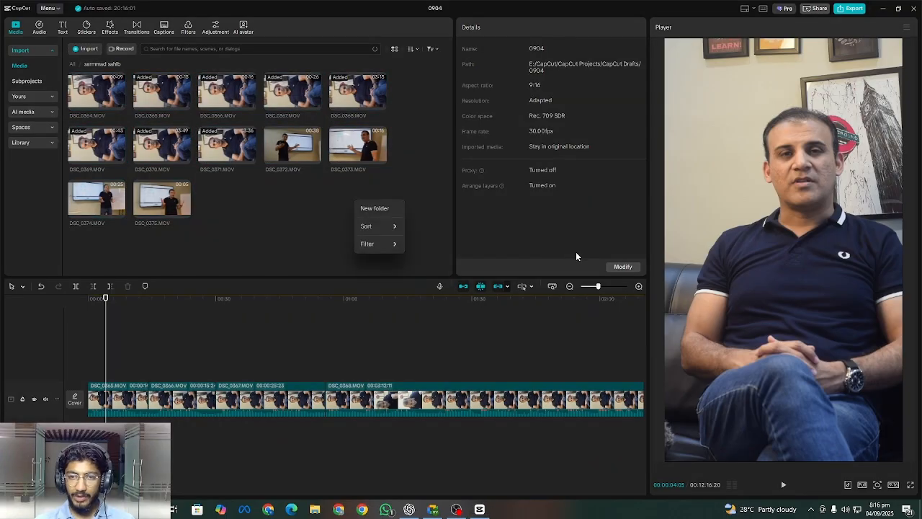
pyautogui.click(634, 276)
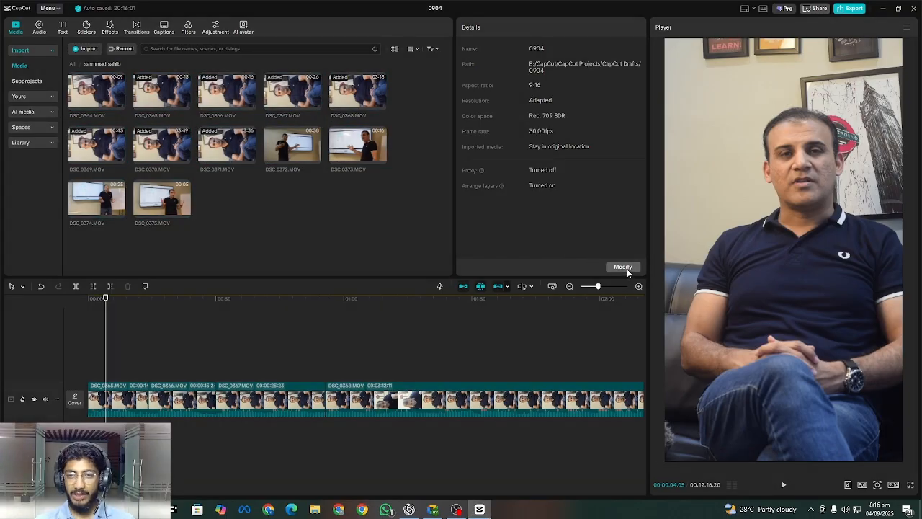
# Turn on proxy media at 720P resolution in the project's performance settings and save them
pyautogui.click(623, 268)
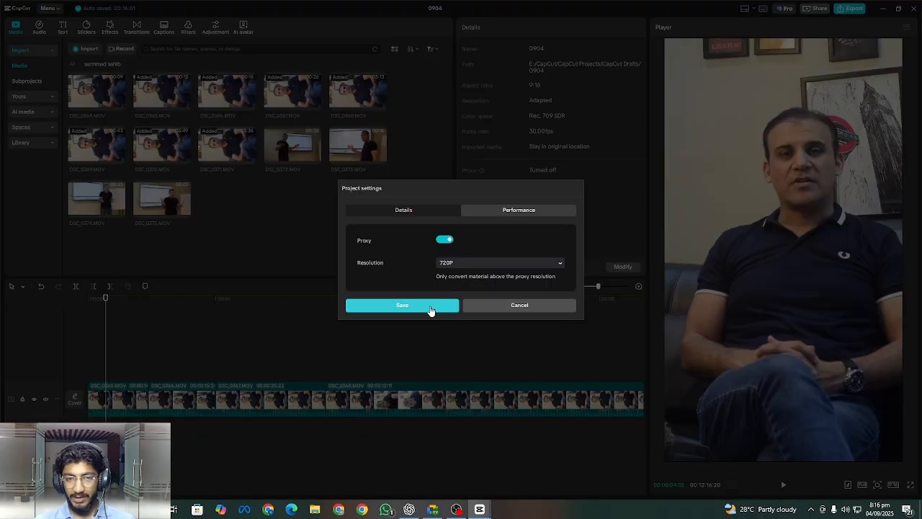
pyautogui.click(428, 313)
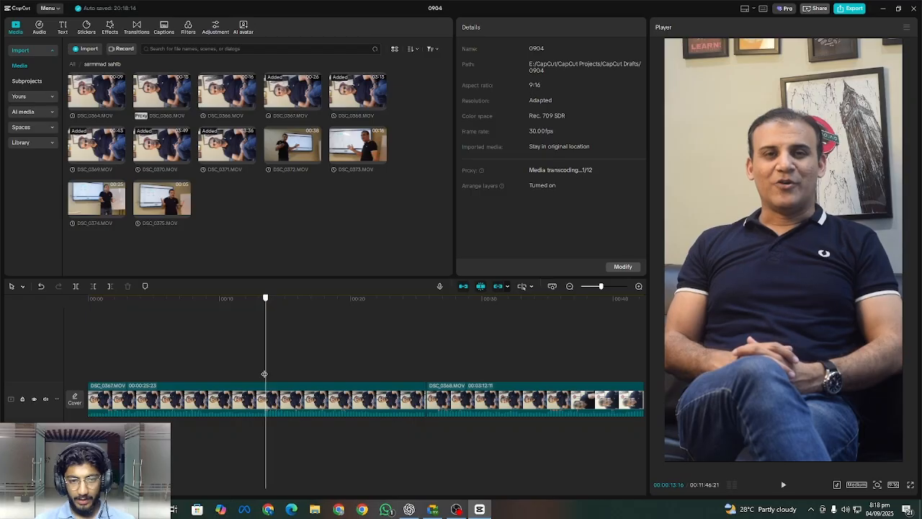
# Trim away the part of DSC_0367.MOV before 00:00:13:09 so the clip starts where the usable speech begins
pyautogui.press('space')
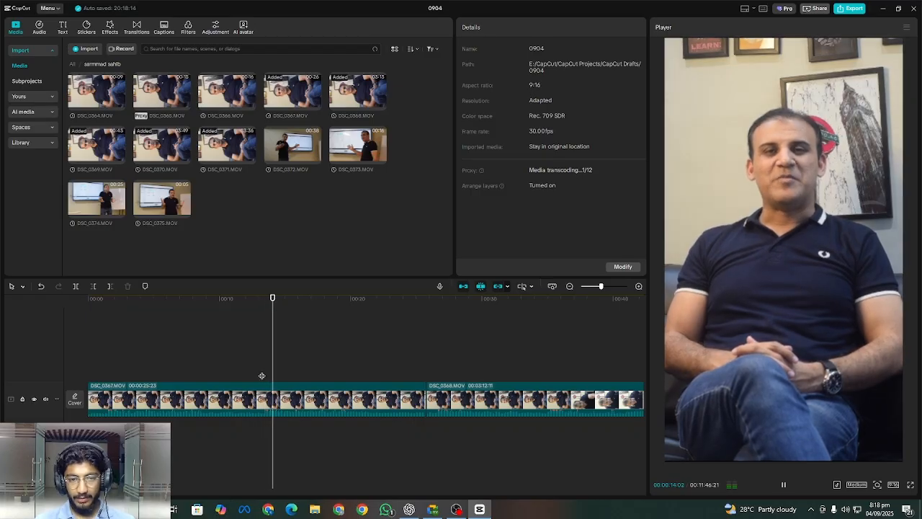
pyautogui.click(262, 376)
pyautogui.click(252, 404)
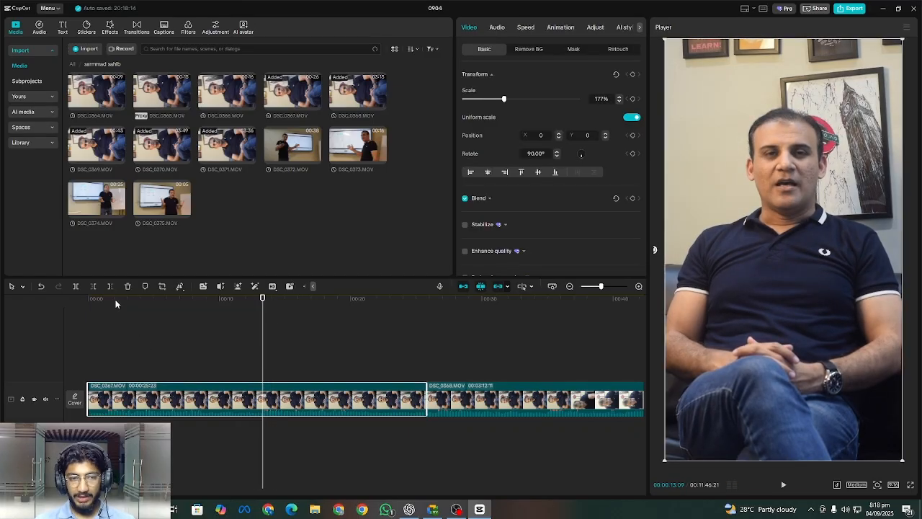
pyautogui.click(94, 286)
pyautogui.click(159, 366)
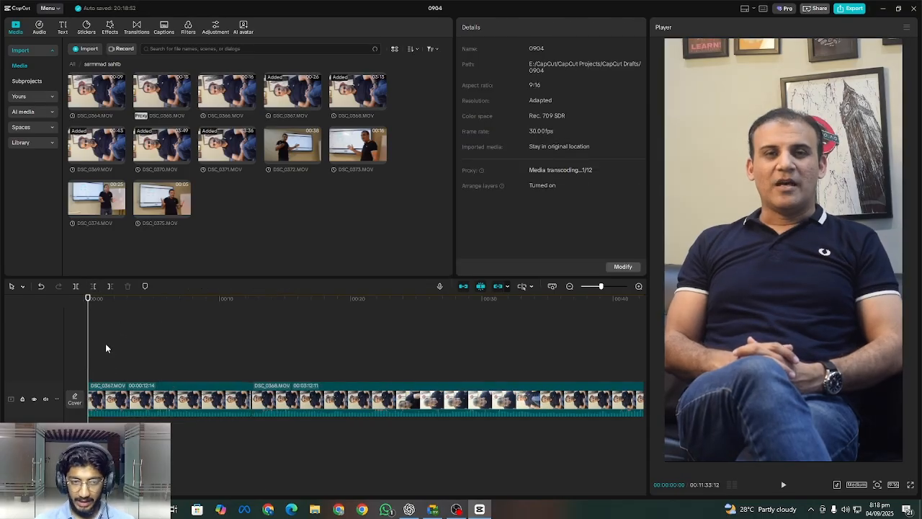
# Play the trimmed DSC_0367.MOV to find where its speech ends and cut off the remainder after 00:00:08:07
pyautogui.press('space')
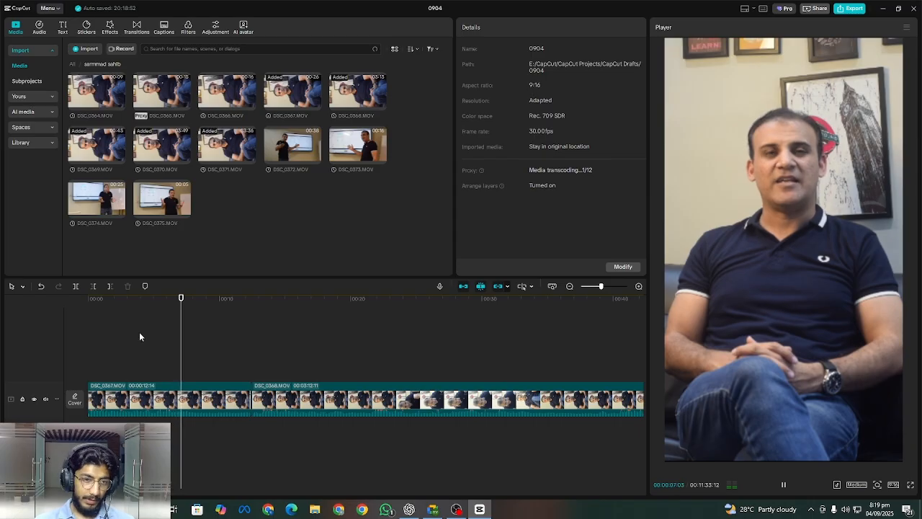
pyautogui.click(150, 351)
pyautogui.press('space')
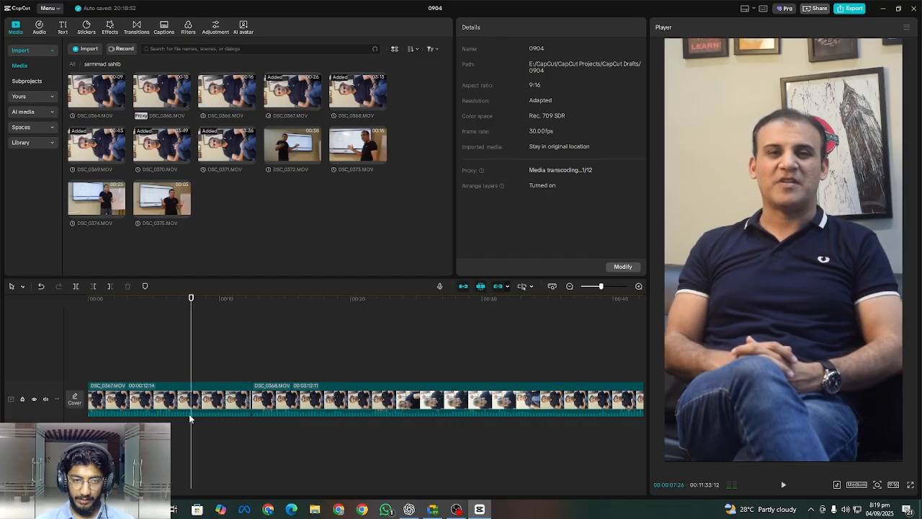
pyautogui.click(173, 402)
pyautogui.click(108, 287)
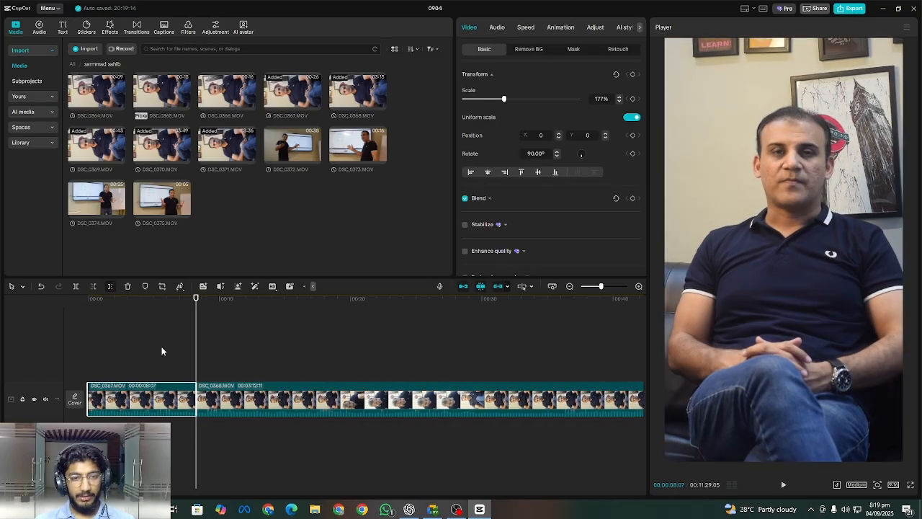
# Preview the transition from DSC_0367.MOV into DSC_0368.MOV and position the playhead near seven seconds at a closer timeline scale
pyautogui.press('space')
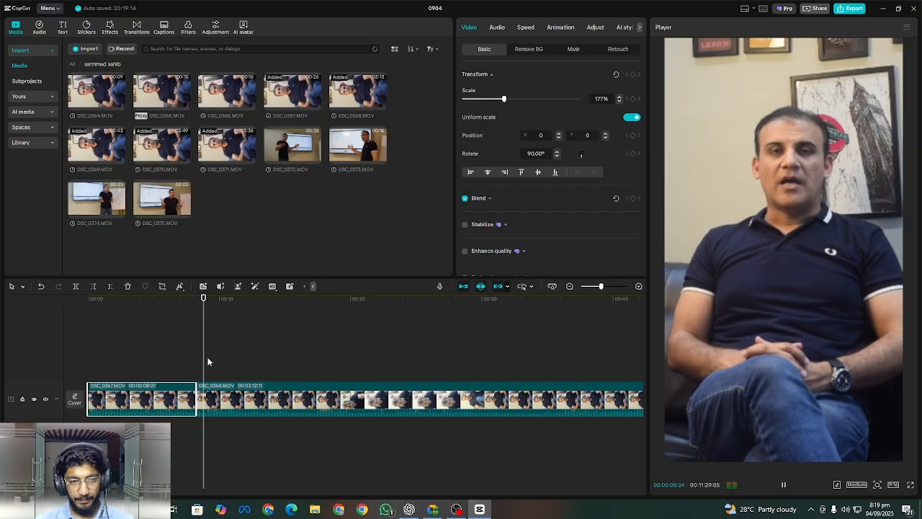
pyautogui.moveTo(204, 364); pyautogui.dragTo(155, 367)
pyautogui.moveTo(600, 287); pyautogui.dragTo(609, 288)
pyautogui.click(338, 371)
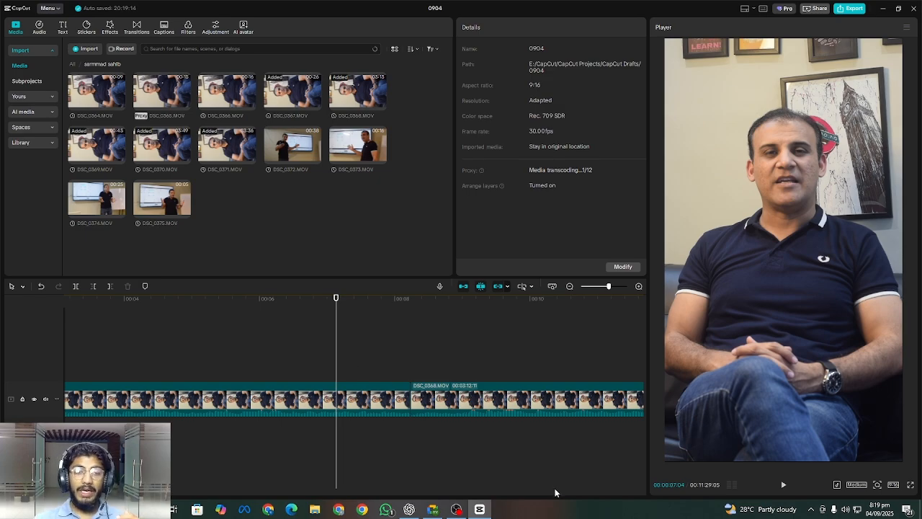
# Switch to the Google Meet call window
pyautogui.click(433, 510)
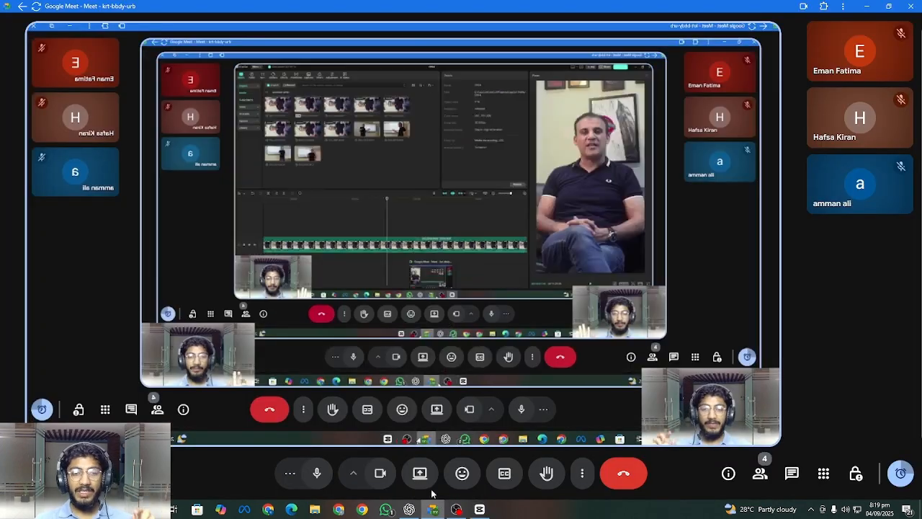
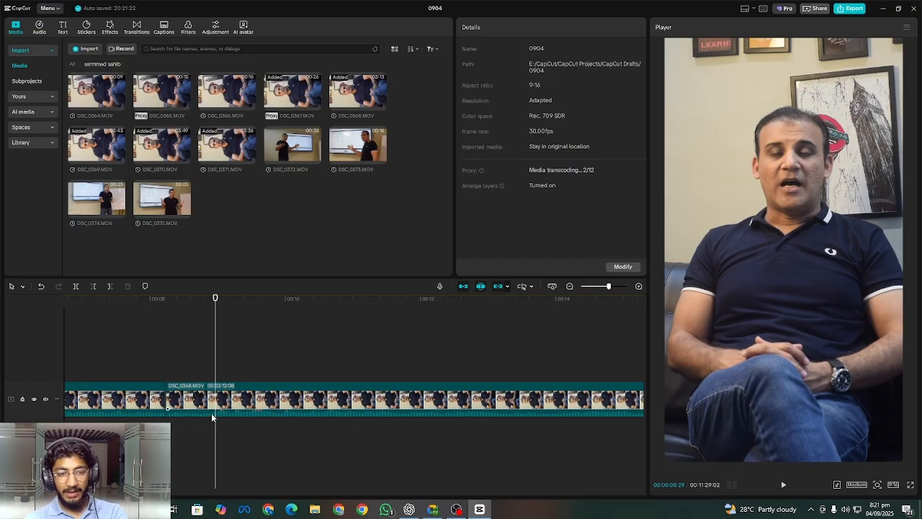
# Split DSC_0368.MOV at 00:00:08:29 and delete the short segment before the split
pyautogui.click(216, 405)
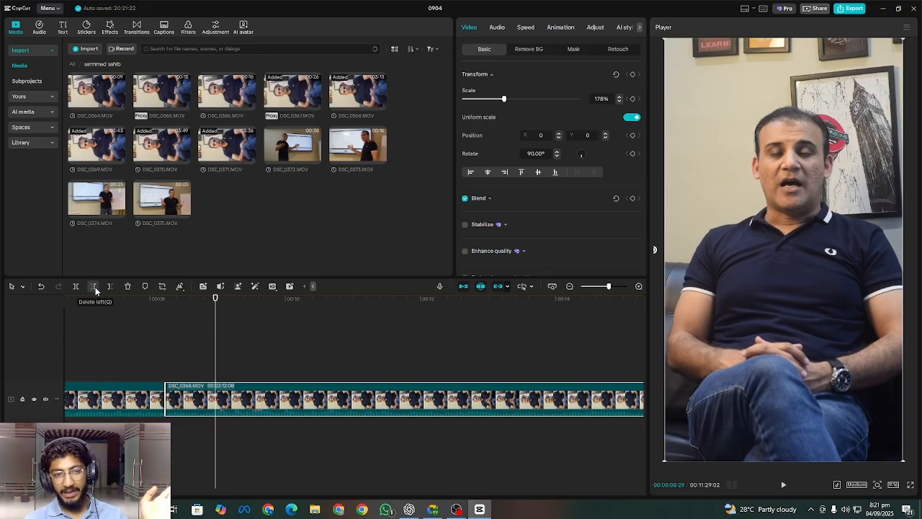
pyautogui.click(77, 288)
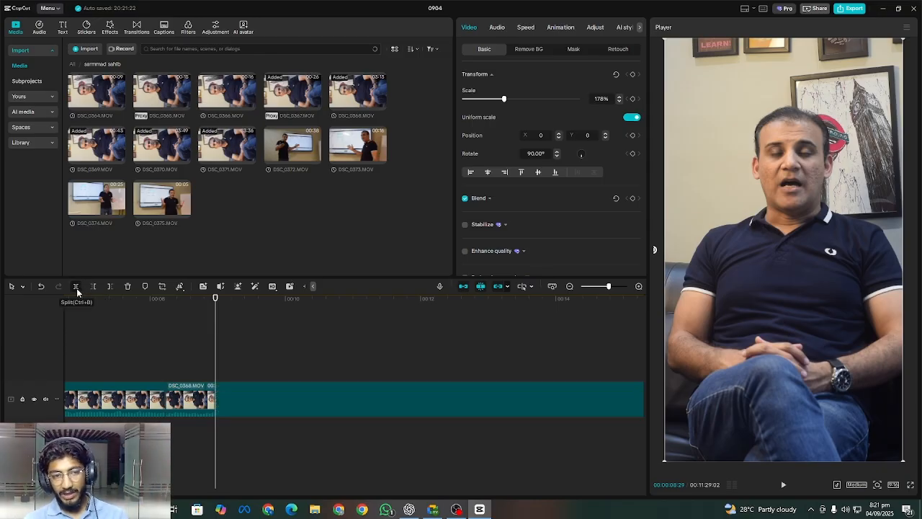
pyautogui.click(192, 408)
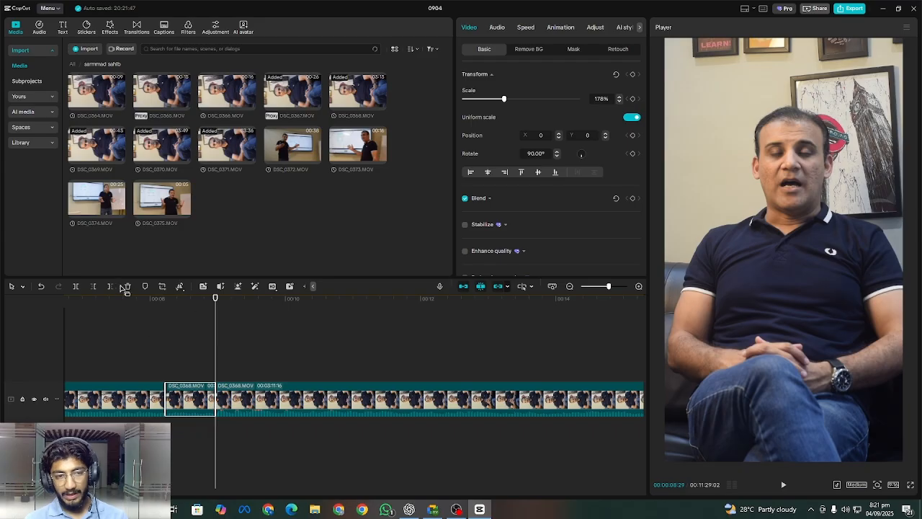
pyautogui.click(126, 288)
# Play back the new join between DSC_0367.MOV and the shortened DSC_0368.MOV to check the cut
pyautogui.click(152, 356)
pyautogui.press('space')
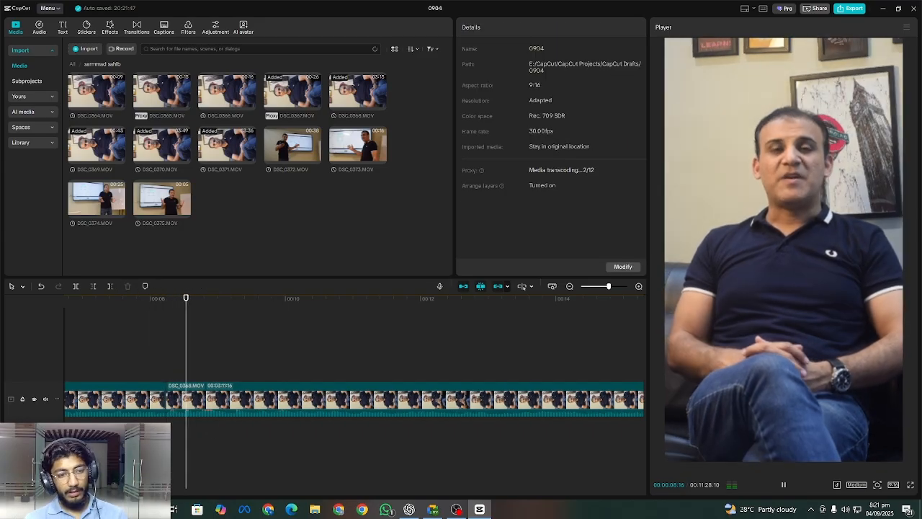
pyautogui.press('space')
pyautogui.scroll(5, 440, 476)
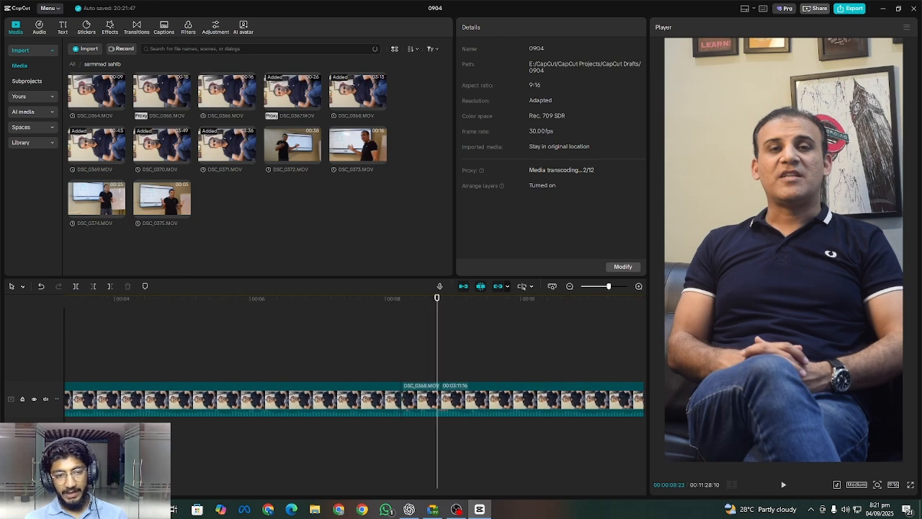
# Play back DSC_0368.MOV from 00:00:08:23 to about 15 seconds to review the spoken take
pyautogui.press('space')
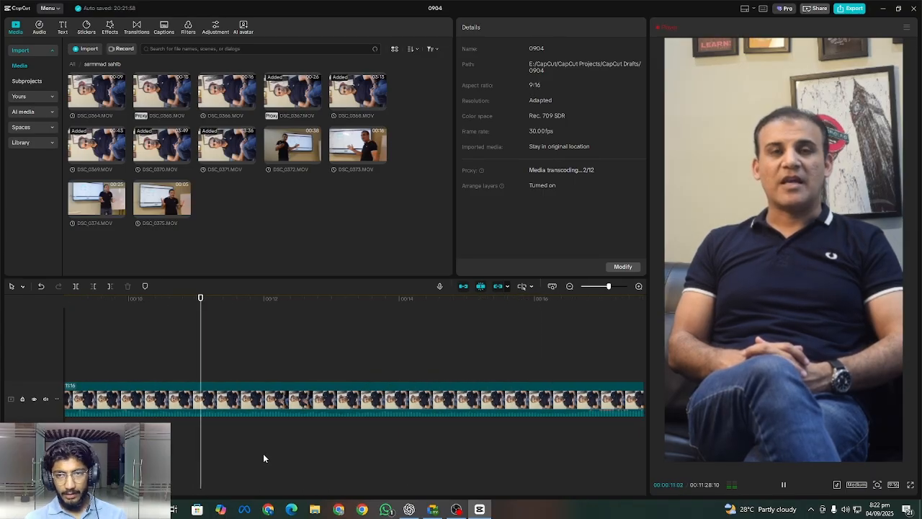
pyautogui.press('space')
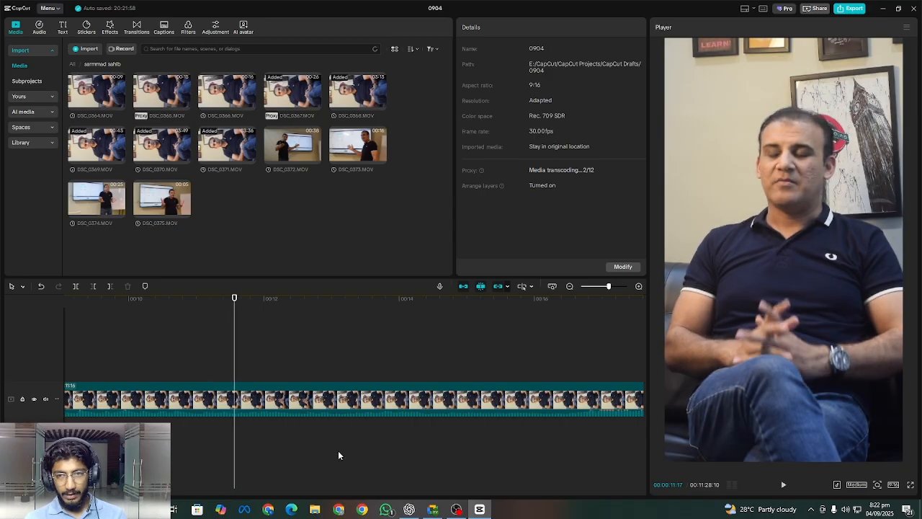
pyautogui.press('space')
pyautogui.click(364, 454)
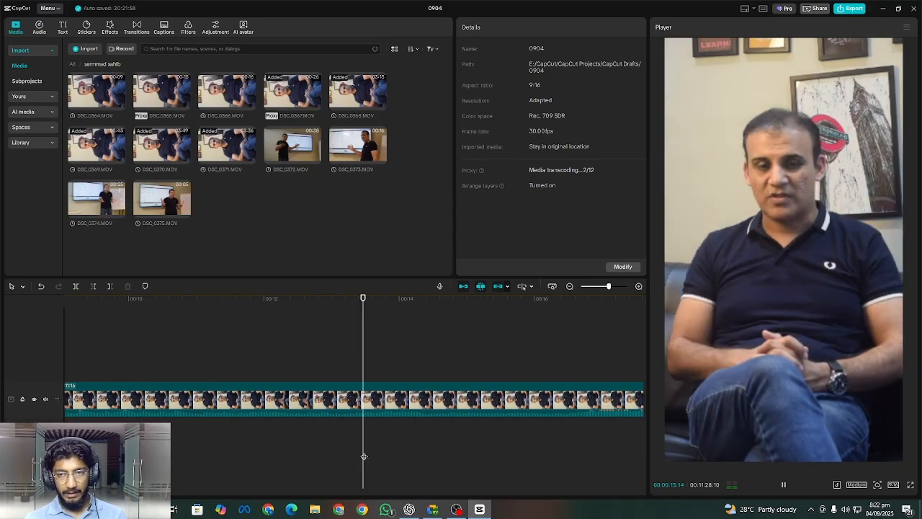
pyautogui.press('space')
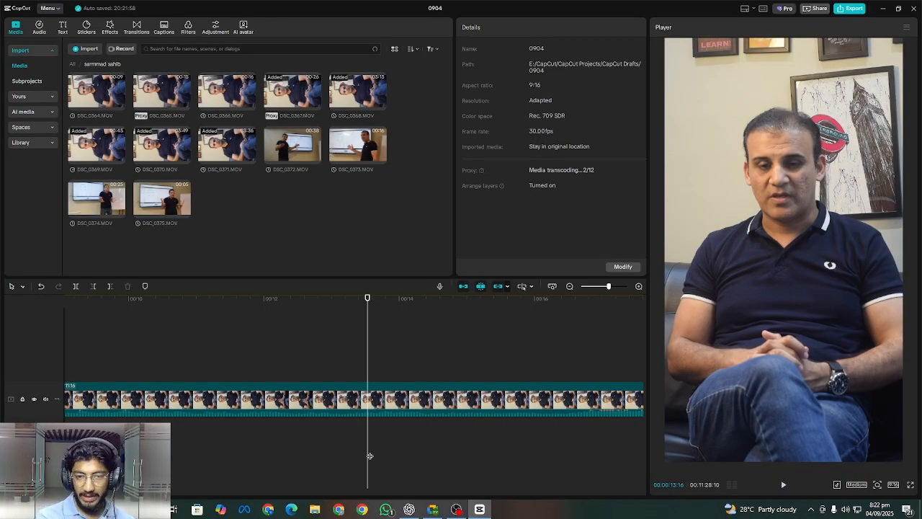
pyautogui.press('space')
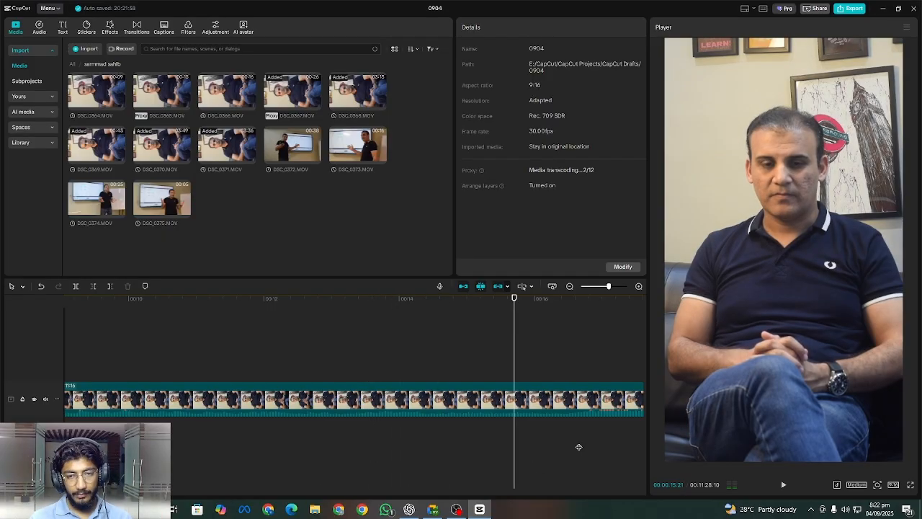
# Examine DSC_0368.MOV between about 14 and 18 seconds for where the speaker stops and moves
pyautogui.click(417, 462)
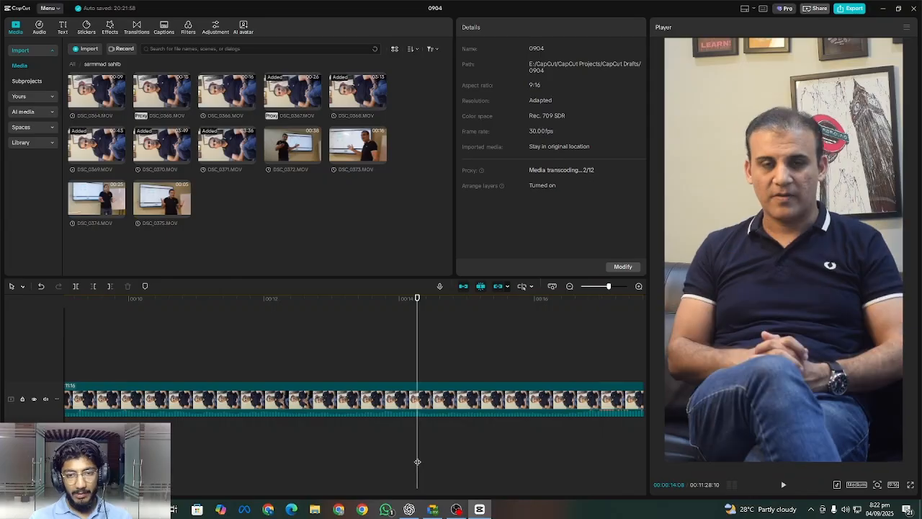
pyautogui.hscroll(4, 353, 389)
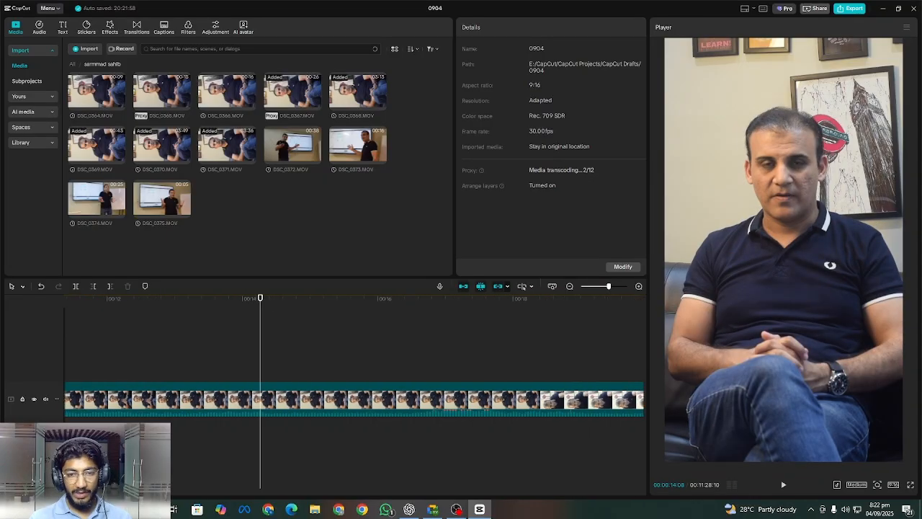
pyautogui.click(423, 452)
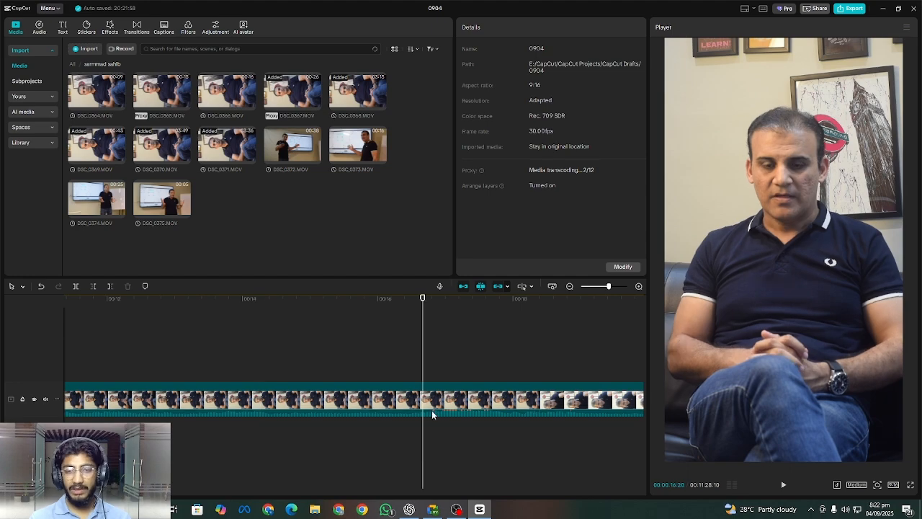
pyautogui.press('space')
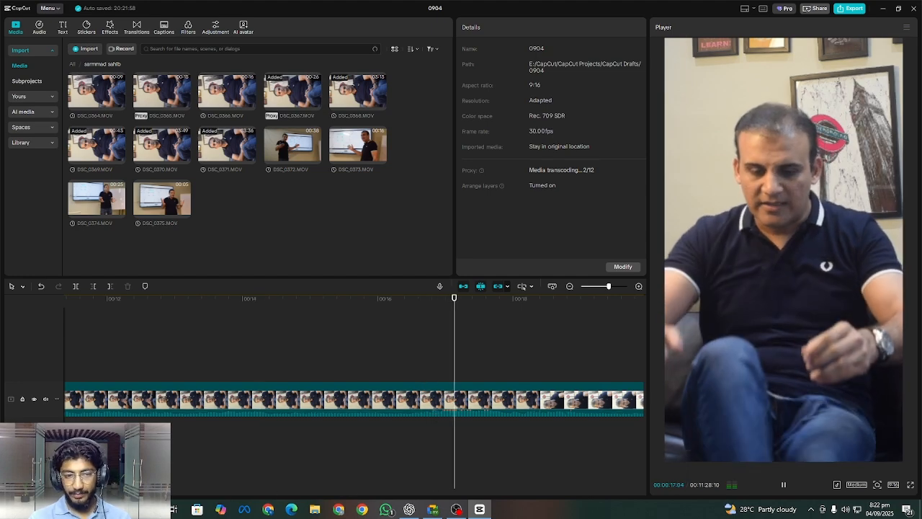
pyautogui.press('space')
pyautogui.hscroll(5, 423, 453)
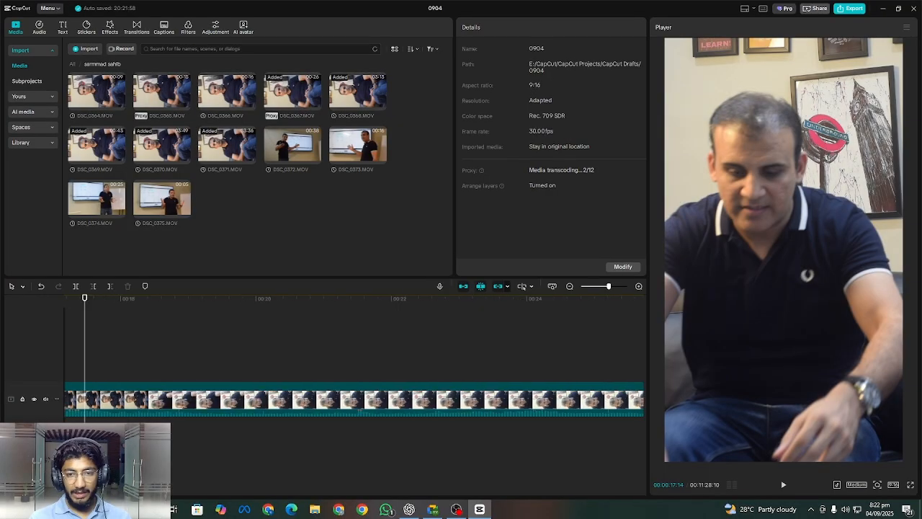
pyautogui.hscroll(-3, 424, 452)
# Scrub through DSC_0368.MOV from about 18 to 31 seconds to find where the interruption ends
pyautogui.click(405, 438)
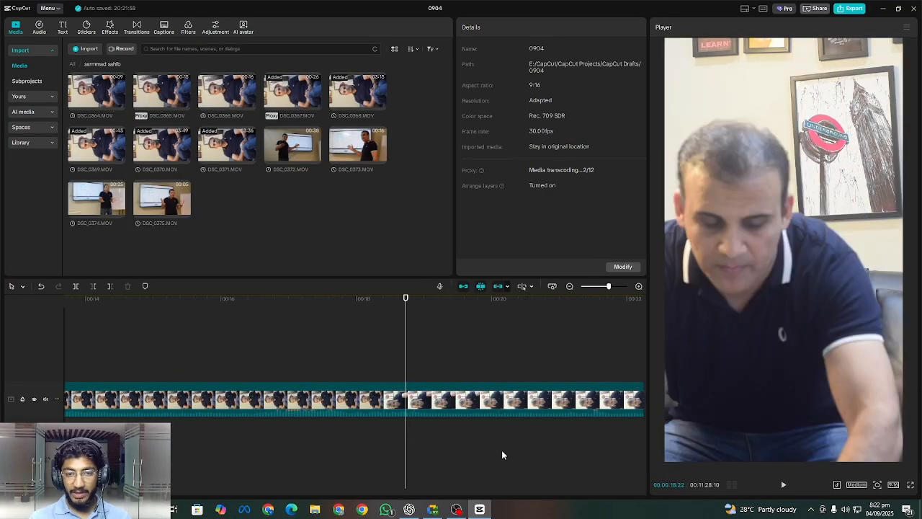
pyautogui.click(526, 456)
pyautogui.click(542, 461)
pyautogui.click(571, 463)
pyautogui.click(608, 468)
pyautogui.click(611, 466)
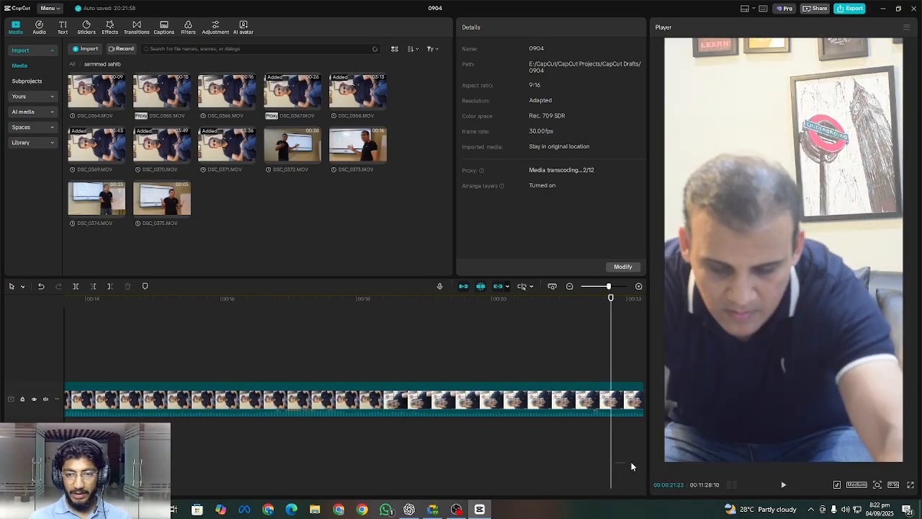
pyautogui.hscroll(8, 634, 461)
pyautogui.click(309, 446)
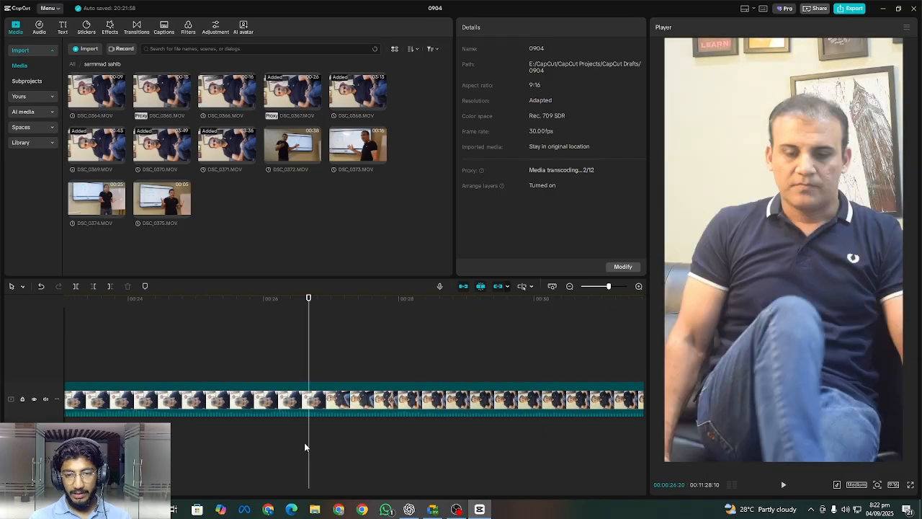
pyautogui.click(271, 442)
pyautogui.press('space')
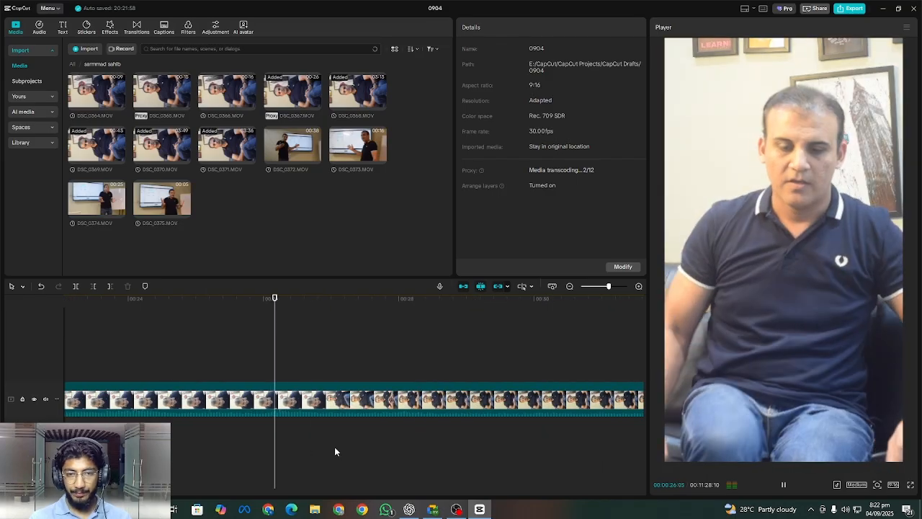
pyautogui.click(508, 445)
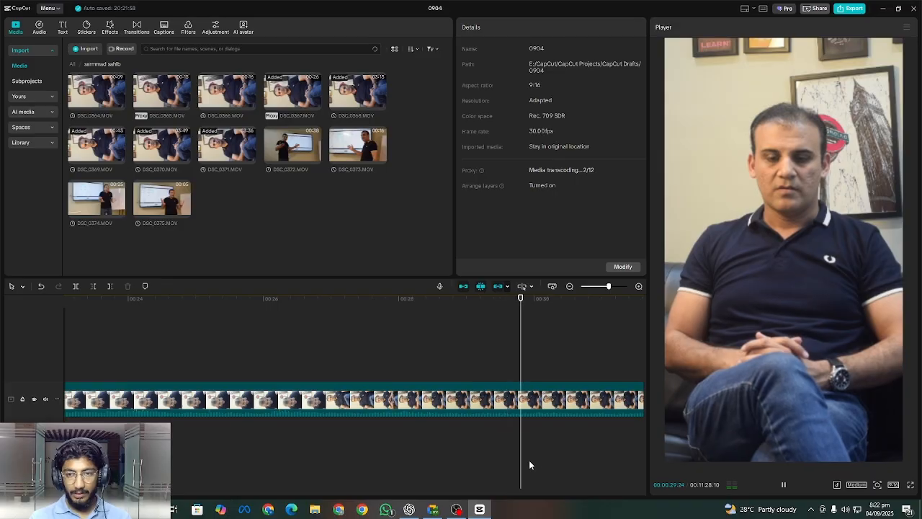
pyautogui.press('space')
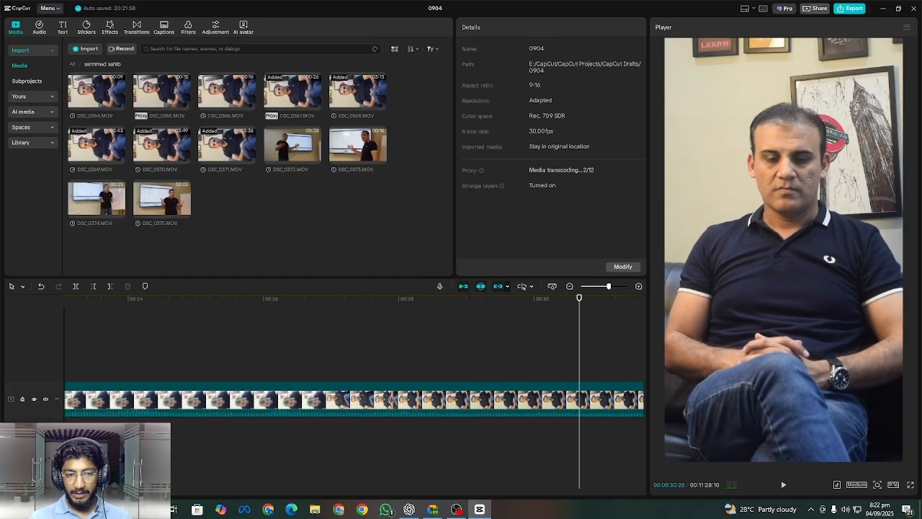
# Find the cut point in DSC_0368.MOV by playback and split the clip at 00:00:35:12
pyautogui.click(265, 450)
pyautogui.press('space')
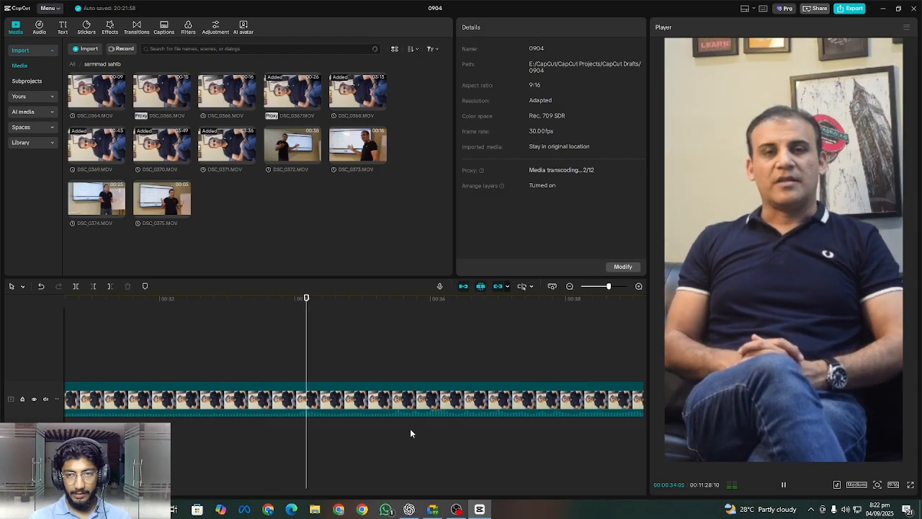
pyautogui.click(389, 434)
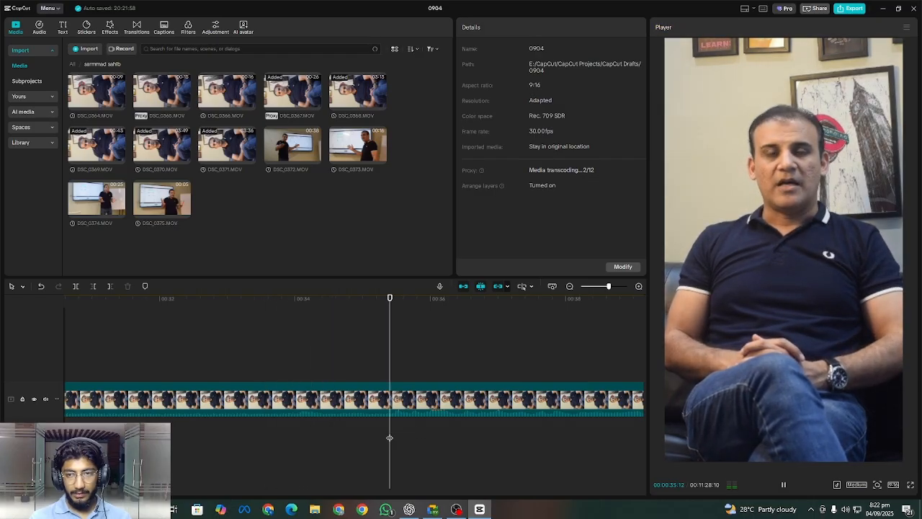
pyautogui.click(389, 438)
pyautogui.press('space')
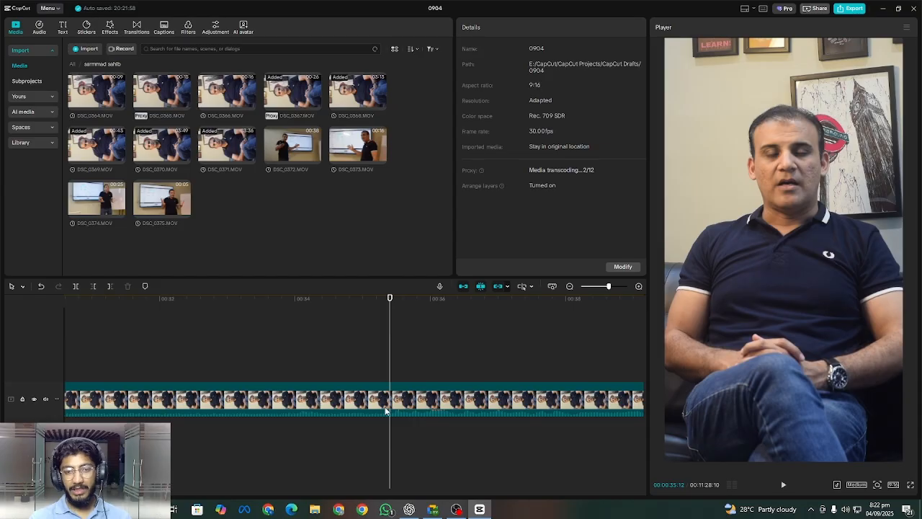
pyautogui.click(384, 402)
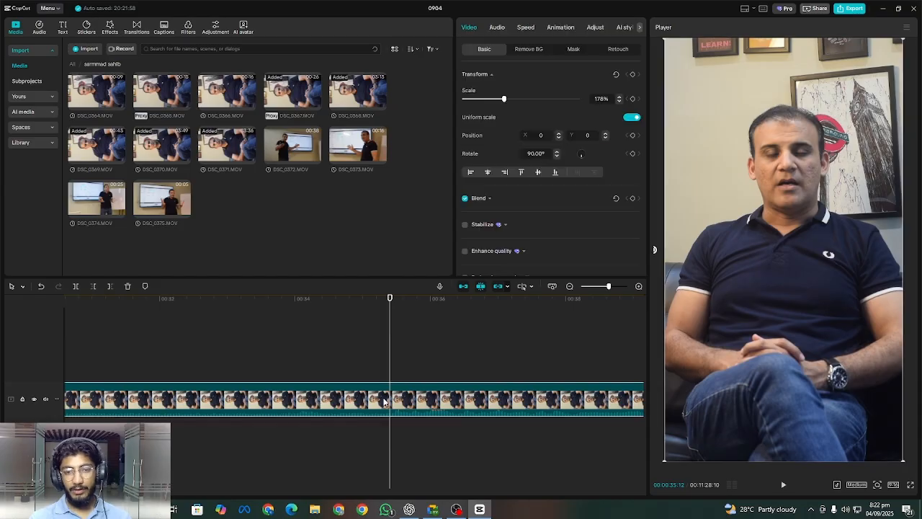
pyautogui.click(78, 287)
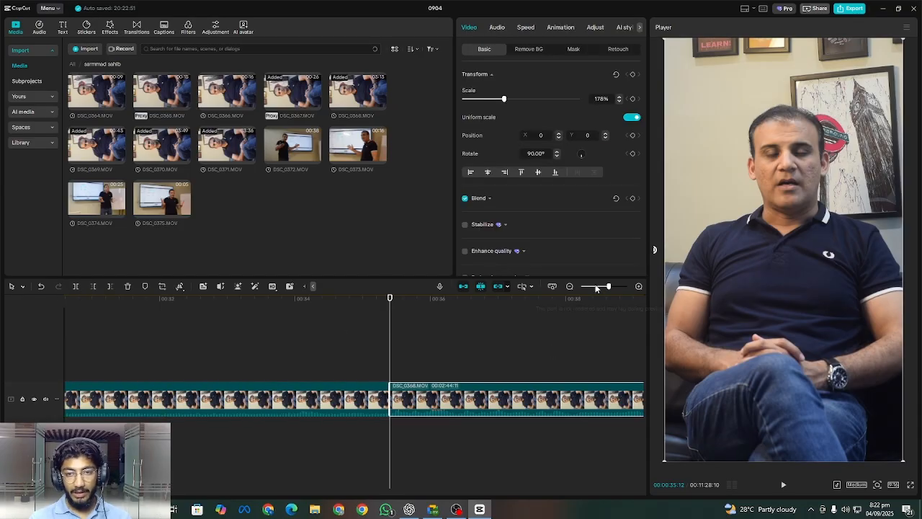
# Delete the long DSC_0368.MOV segment after the split at 00:00:35:12
pyautogui.moveTo(597, 286); pyautogui.dragTo(588, 288)
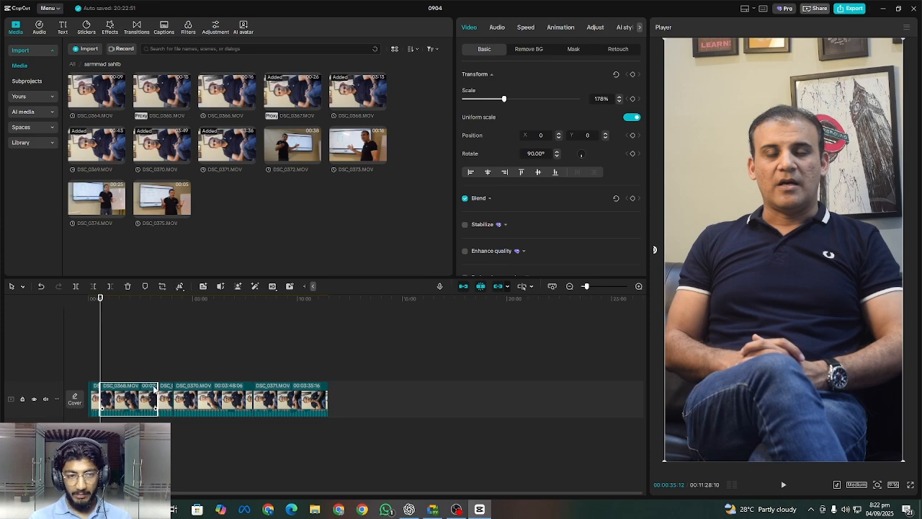
pyautogui.click(129, 286)
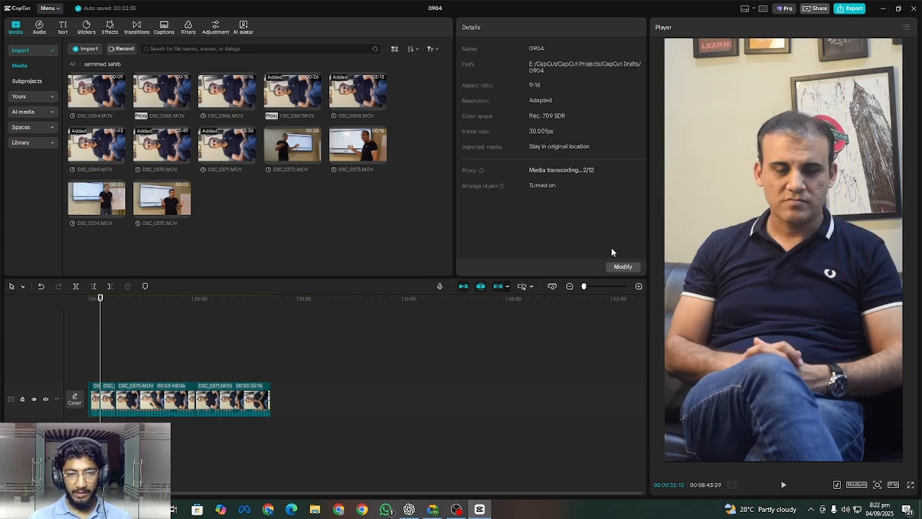
# Play back the end of the remaining DSC_0368.MOV footage and its join with DSC_0369.MOV to check the content
pyautogui.moveTo(586, 287); pyautogui.dragTo(599, 287)
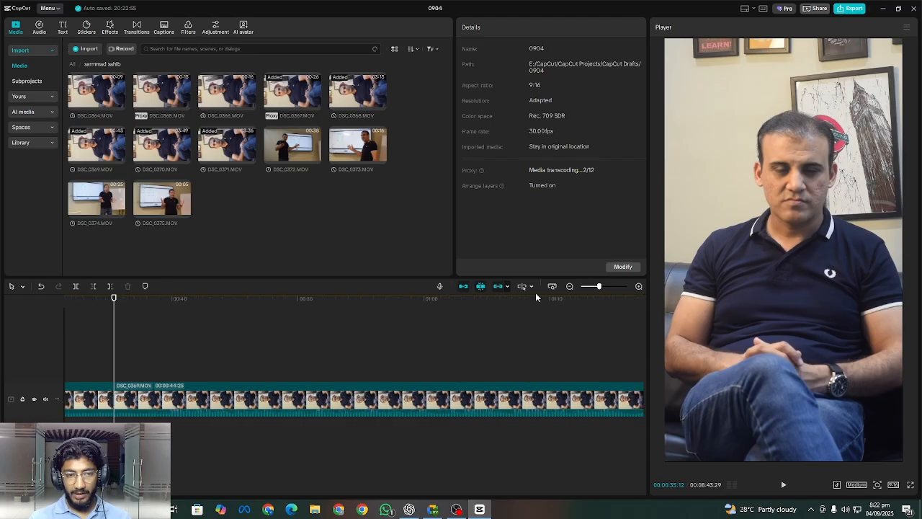
pyautogui.click(83, 371)
pyautogui.press('space')
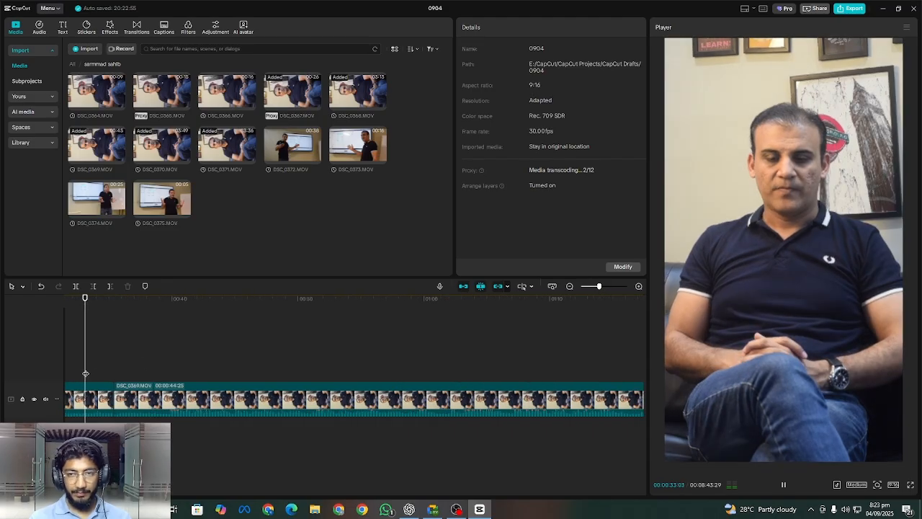
pyautogui.press('space')
pyautogui.moveTo(88, 375); pyautogui.dragTo(72, 375)
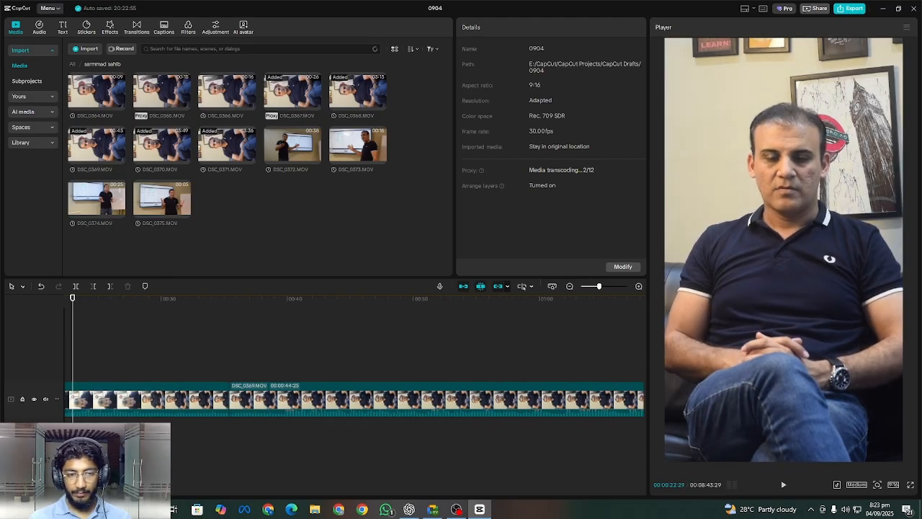
pyautogui.press('space')
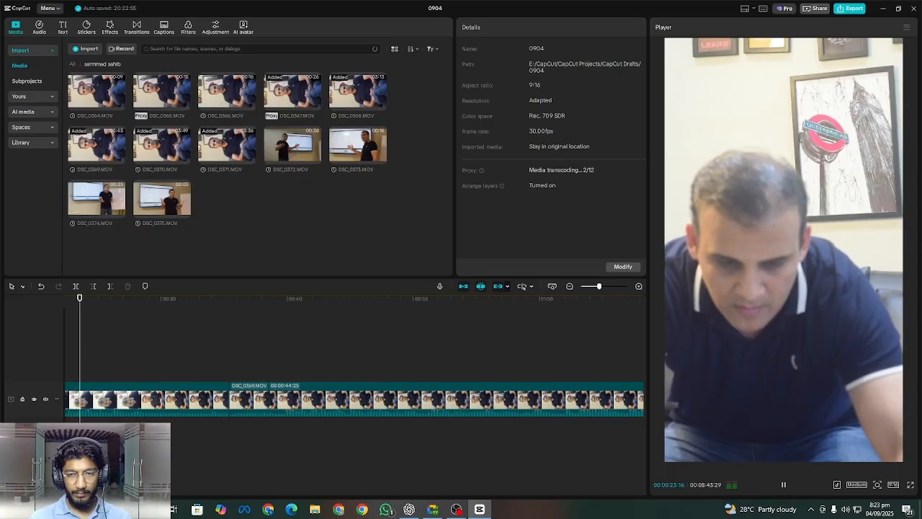
pyautogui.press('space')
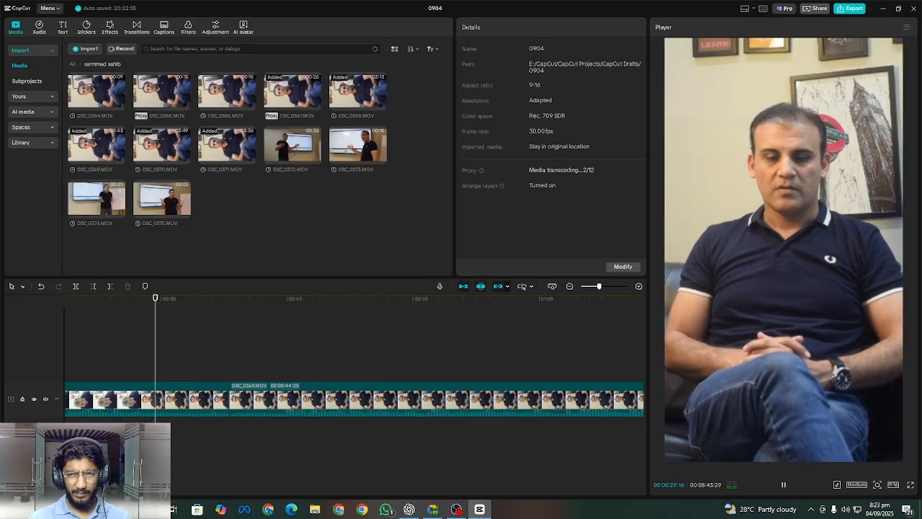
pyautogui.click(228, 432)
pyautogui.click(278, 434)
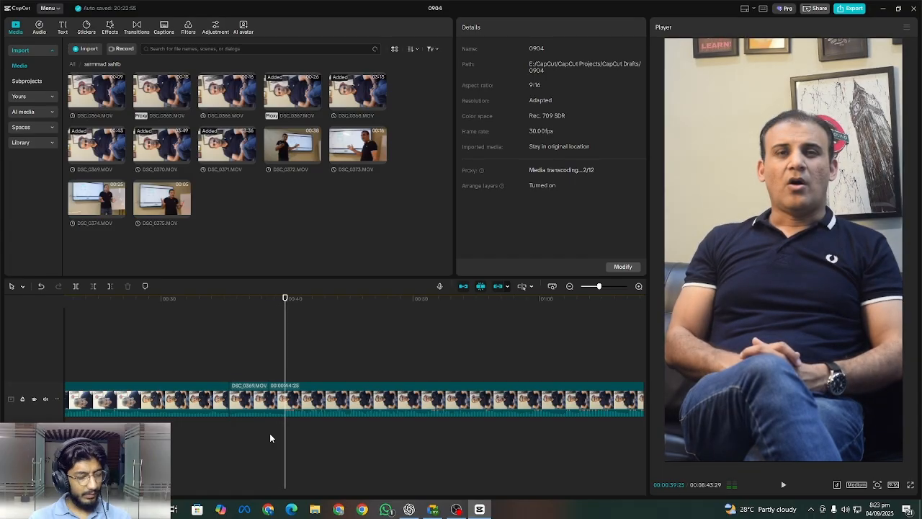
pyautogui.press('space')
# Undo the deletion of the long DSC_0368.MOV segment and scrub through the restored footage
pyautogui.hotkey('ctrl', 'z')
pyautogui.click(209, 362)
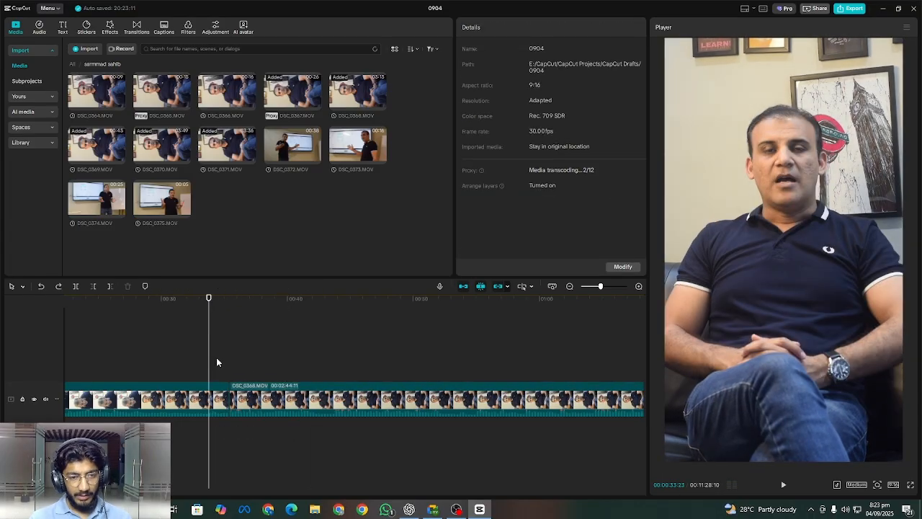
pyautogui.moveTo(216, 361); pyautogui.dragTo(332, 421)
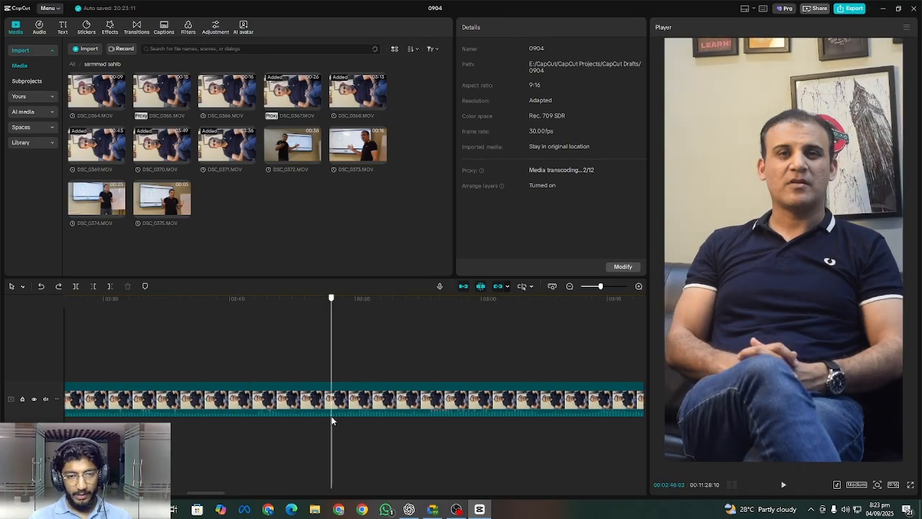
# Delete the short DSC_0368.MOV segment between DSC_0367.MOV and the split at 00:00:35:12
pyautogui.click(570, 286)
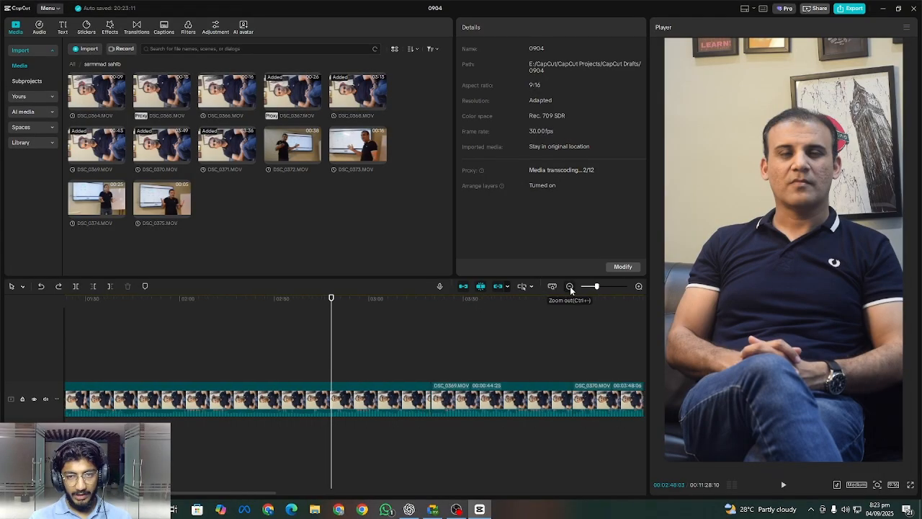
pyautogui.click(570, 286)
pyautogui.click(152, 350)
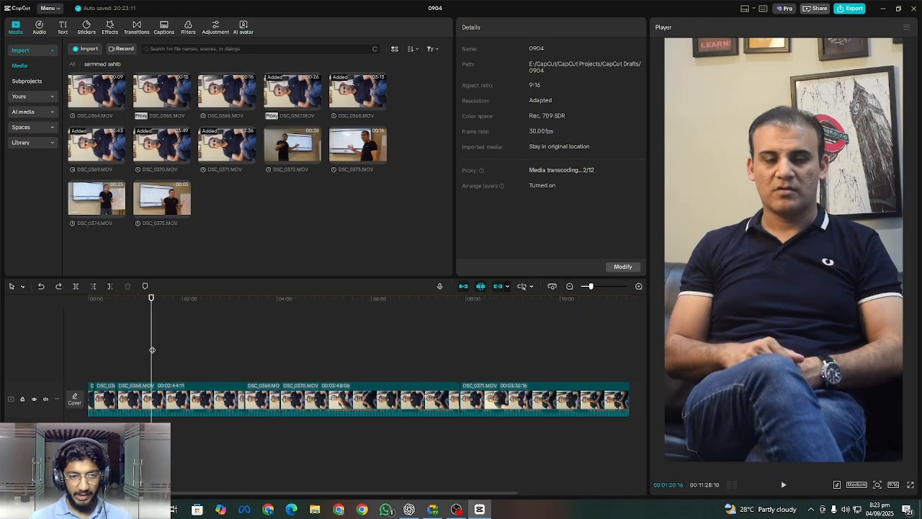
pyautogui.moveTo(152, 350); pyautogui.dragTo(112, 367)
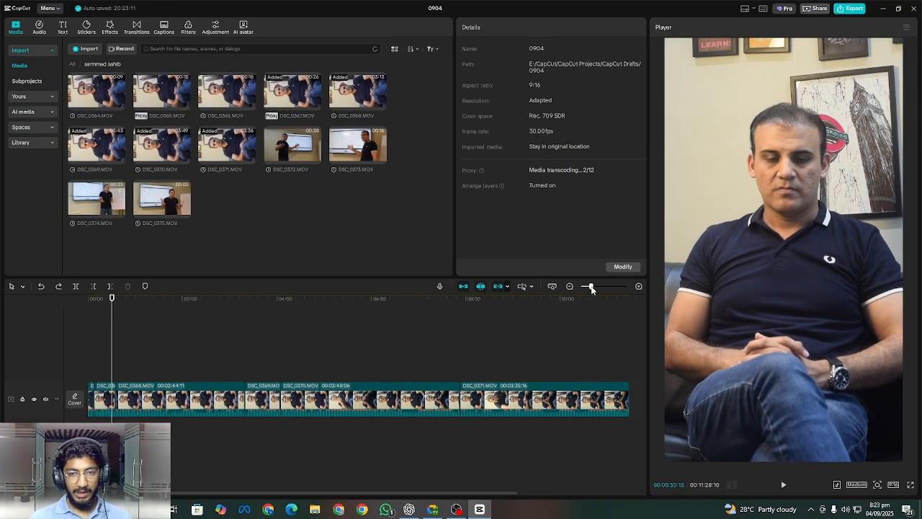
pyautogui.moveTo(590, 289); pyautogui.dragTo(601, 287)
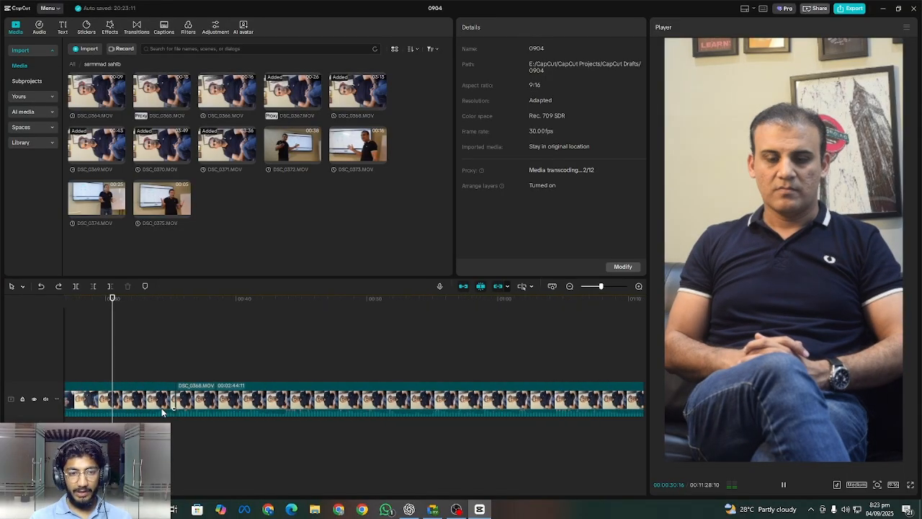
pyautogui.click(164, 367)
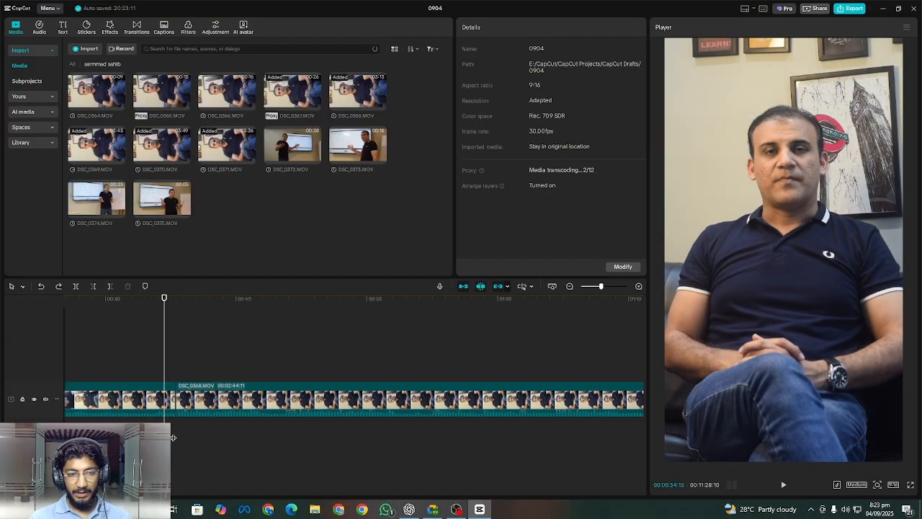
pyautogui.click(134, 351)
pyautogui.click(128, 286)
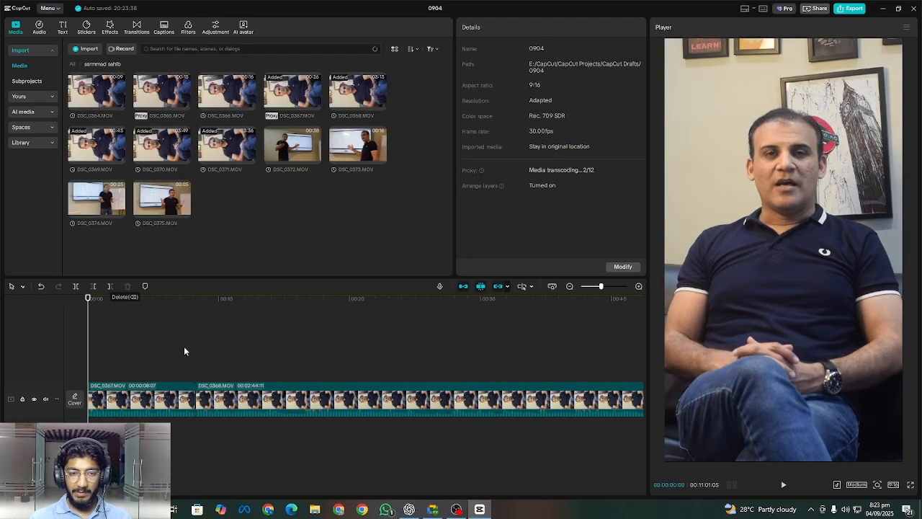
# Find the start of the usable take in DSC_0368.MOV by playback and trim away the clip's footage before 00:00:16:15
pyautogui.click(184, 351)
pyautogui.press('space')
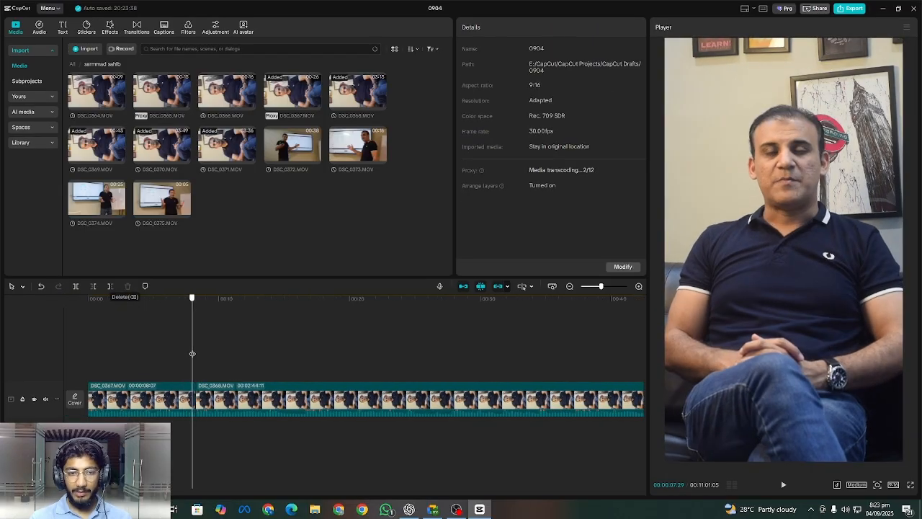
pyautogui.press('space')
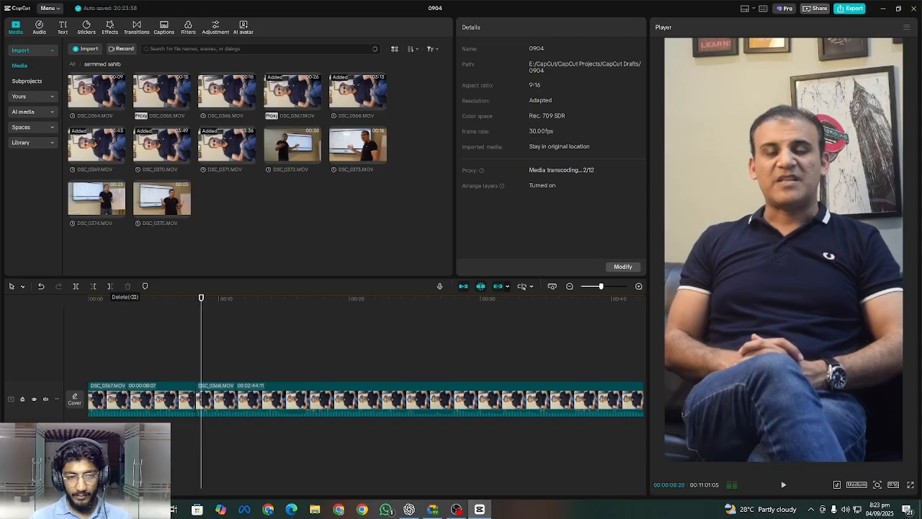
pyautogui.hscroll(2, 209, 440)
pyautogui.press('space')
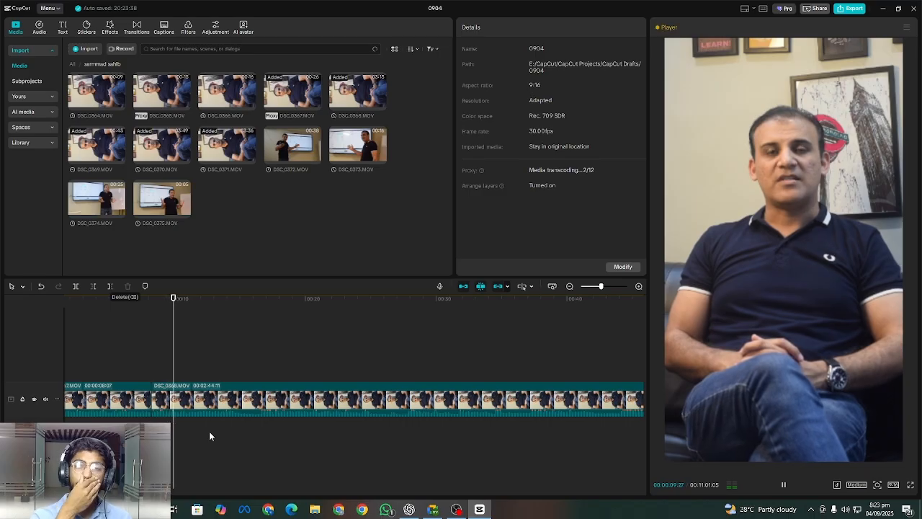
pyautogui.press('space')
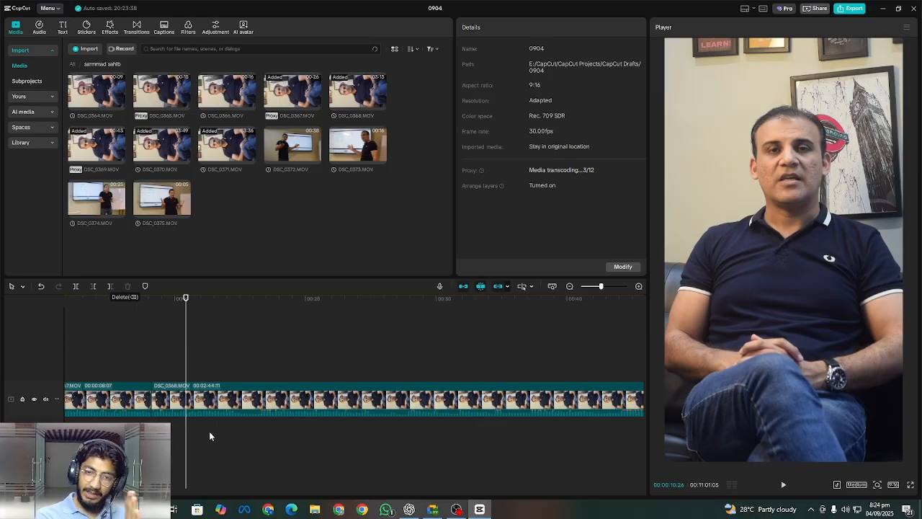
pyautogui.press('space')
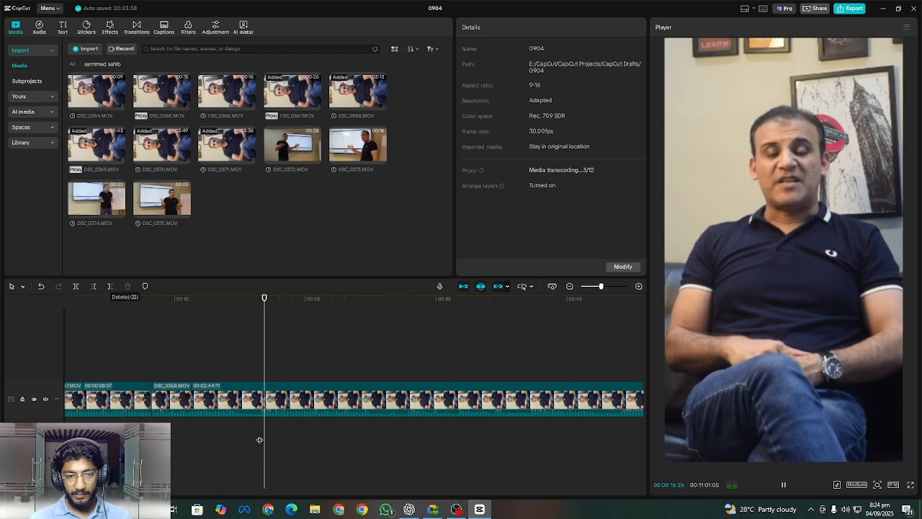
pyautogui.click(259, 440)
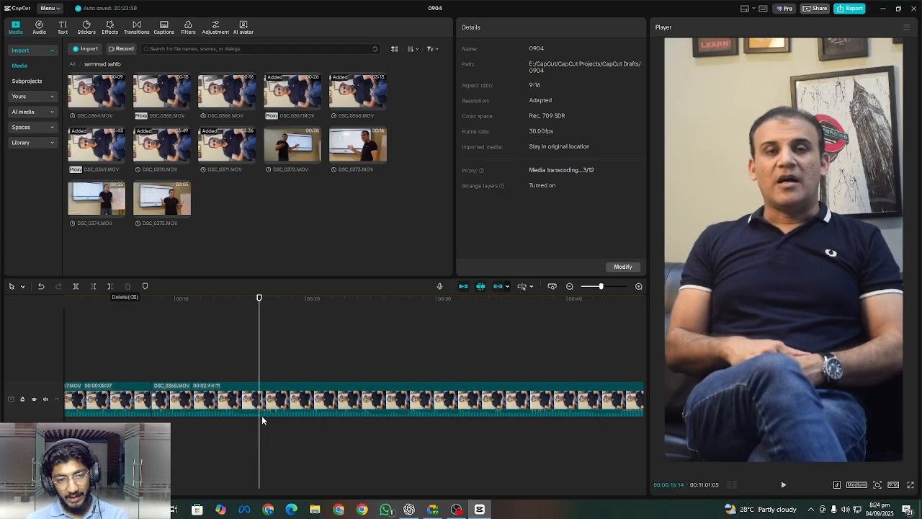
pyautogui.press('Right')
pyautogui.press('Right')
pyautogui.press('Left')
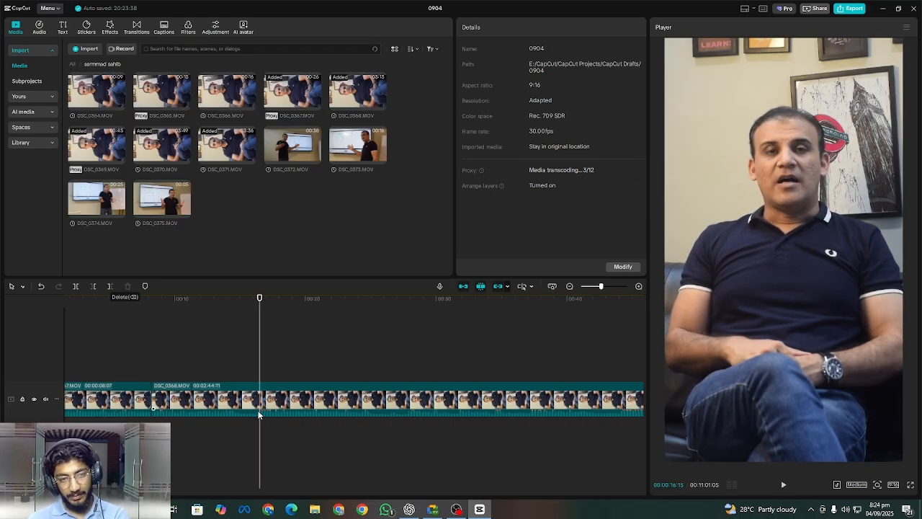
pyautogui.click(258, 405)
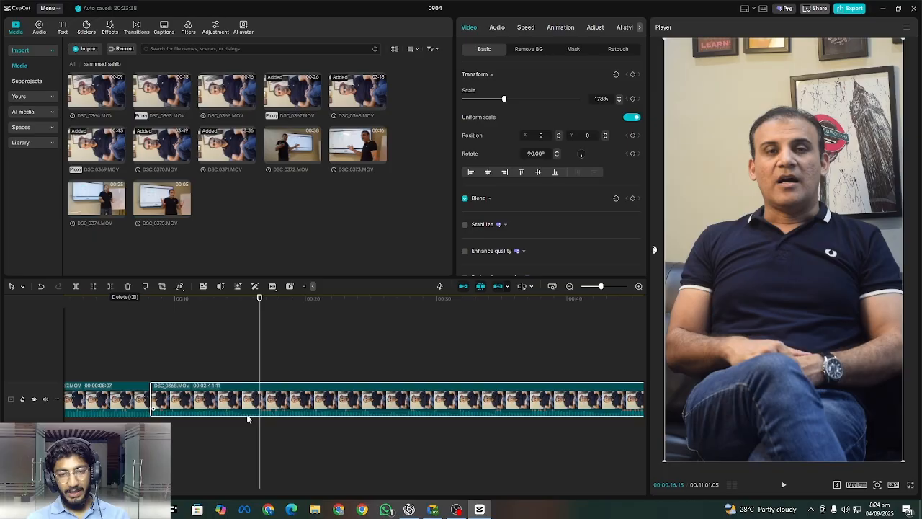
pyautogui.click(94, 287)
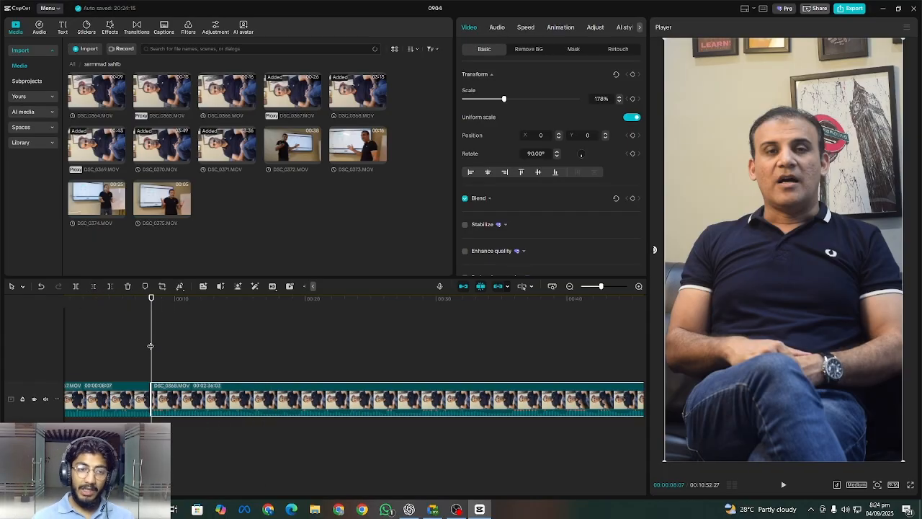
# Play back the join of DSC_0367.MOV and DSC_0368.MOV, and split DSC_0368.MOV at the end of the take, at 00:00:16:26
pyautogui.moveTo(151, 346); pyautogui.dragTo(200, 384)
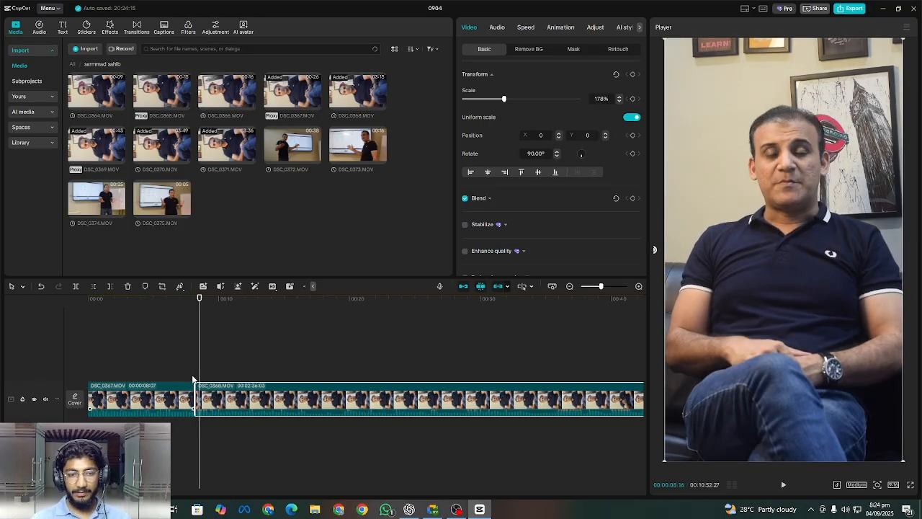
pyautogui.press('space')
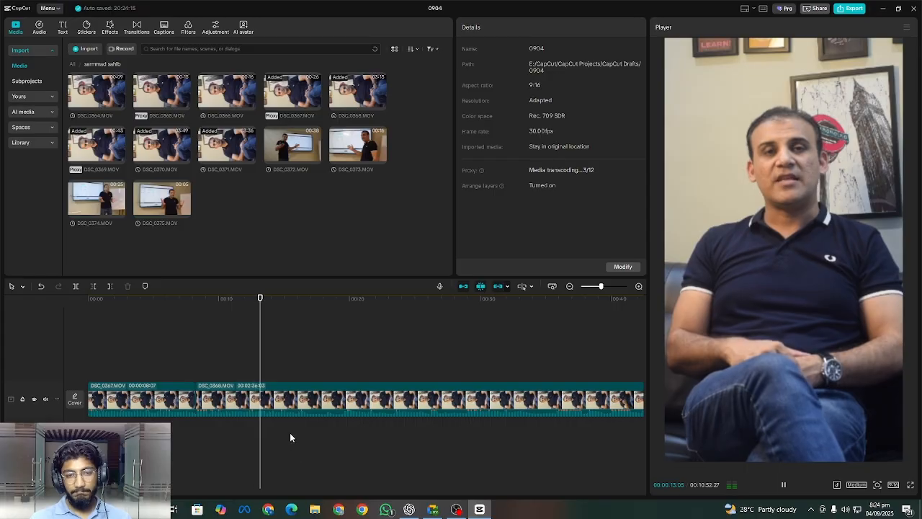
pyautogui.press('space')
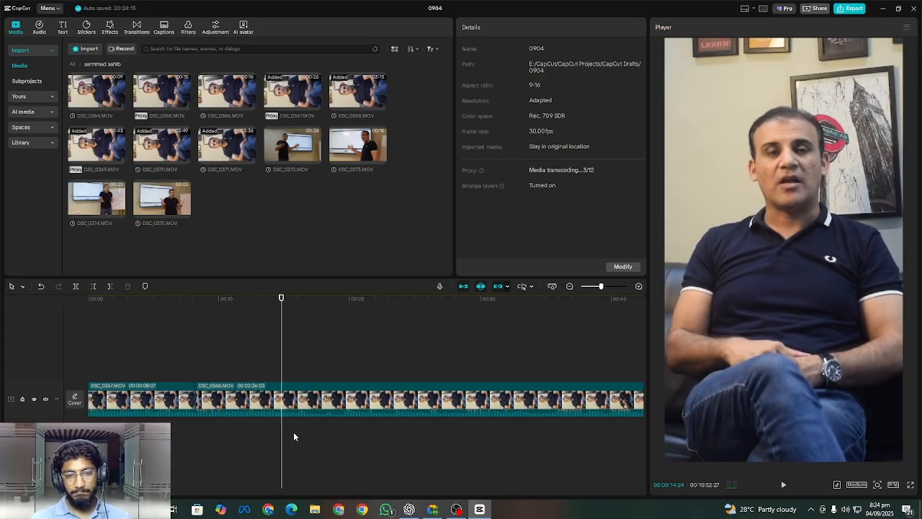
pyautogui.click(294, 436)
pyautogui.press('space')
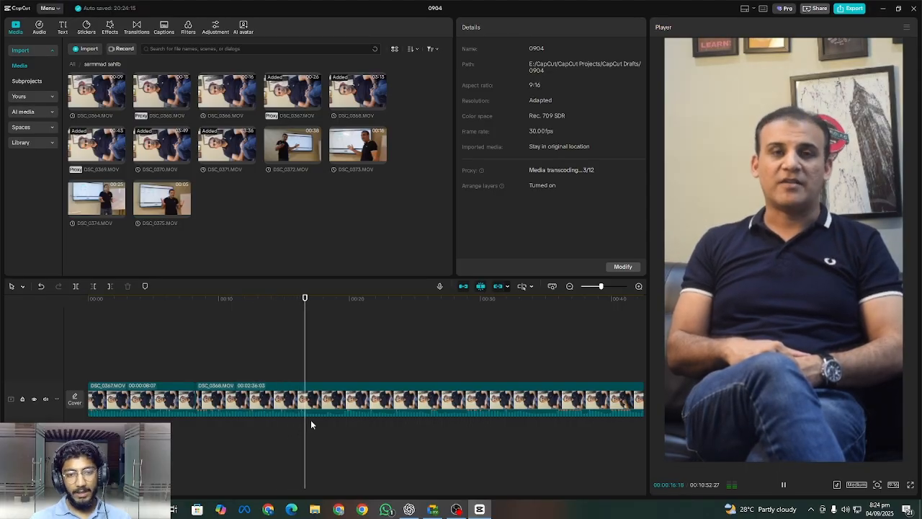
pyautogui.press('space')
pyautogui.press('Right')
pyautogui.press('Right')
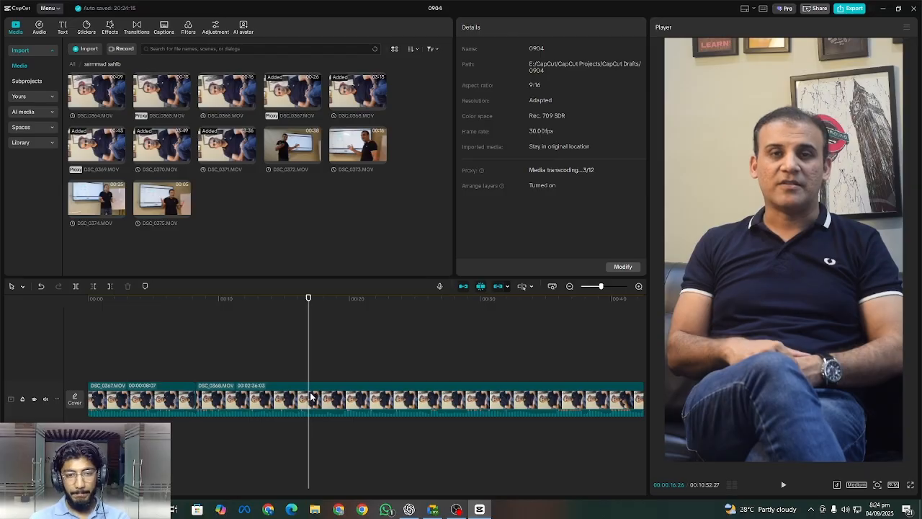
pyautogui.click(312, 396)
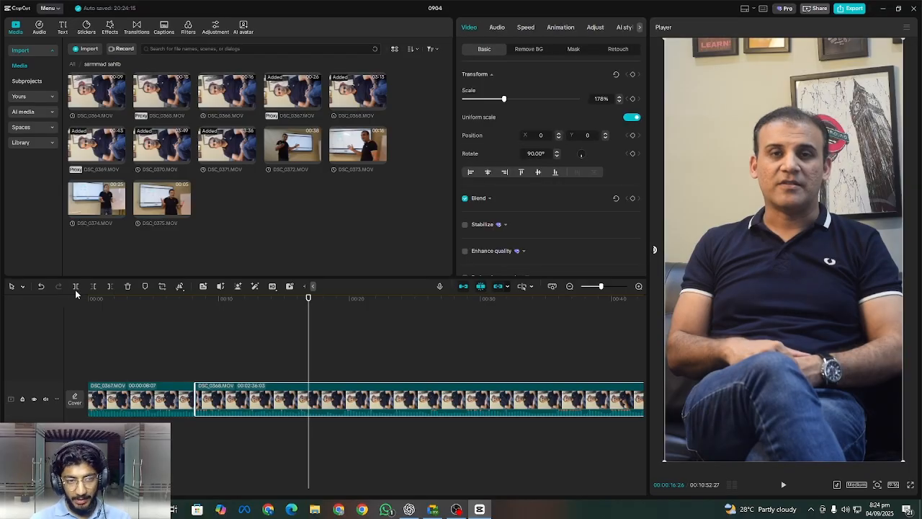
pyautogui.click(75, 287)
# Scrub through the DSC_0368.MOV footage just after the split at 00:00:16:26 to check its content up to about 00:00:19:15
pyautogui.click(317, 431)
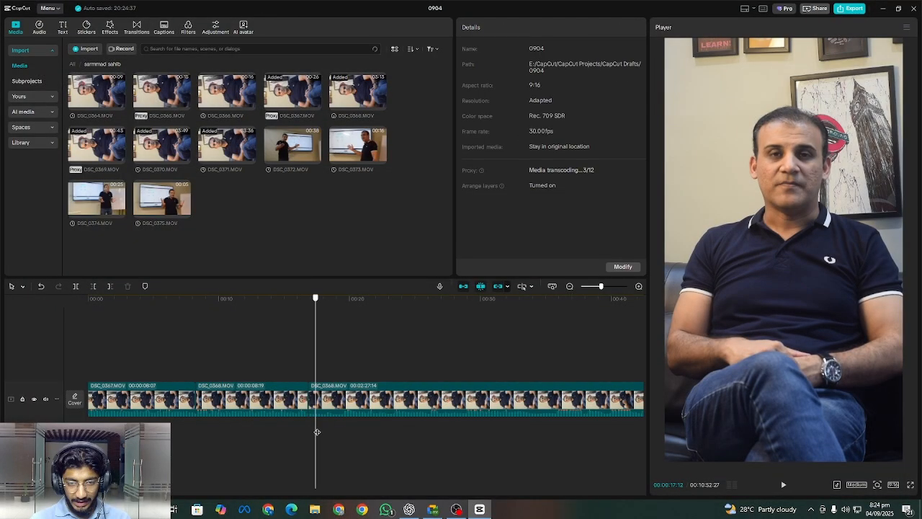
pyautogui.moveTo(317, 432); pyautogui.dragTo(344, 422)
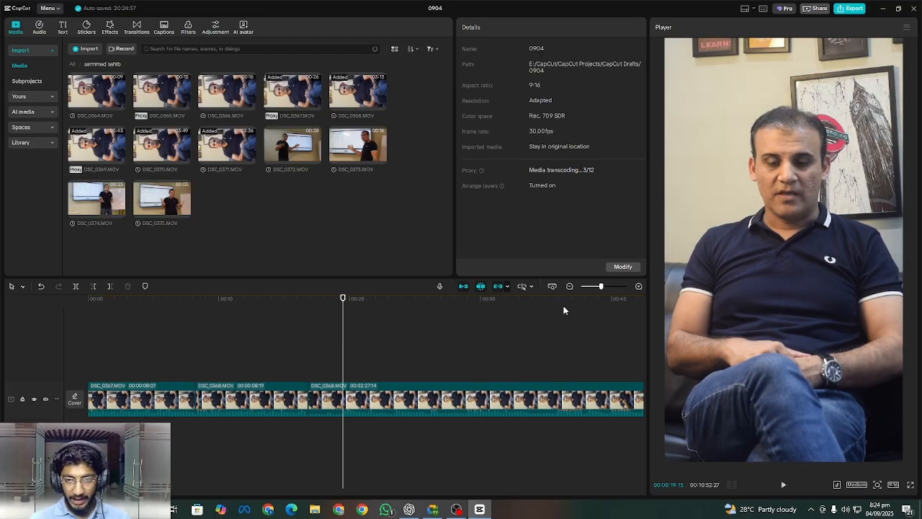
pyautogui.scroll(3, 563, 306)
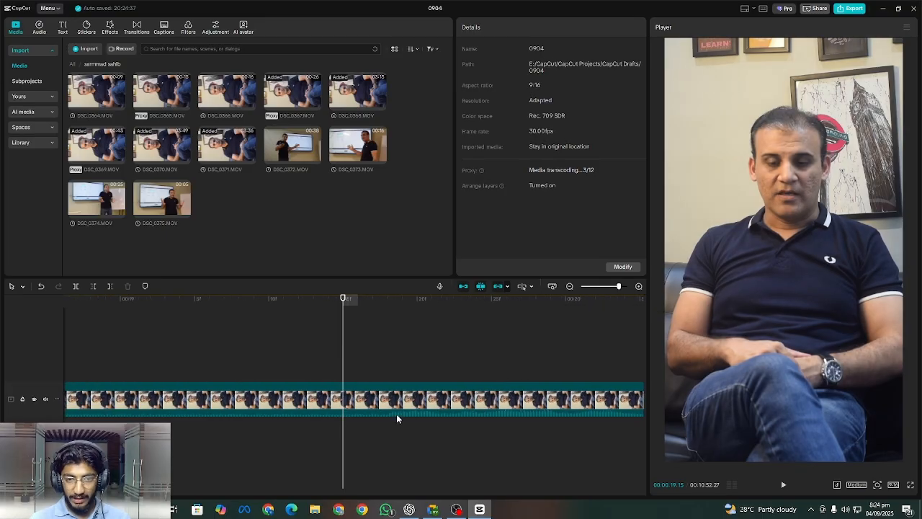
pyautogui.click(568, 287)
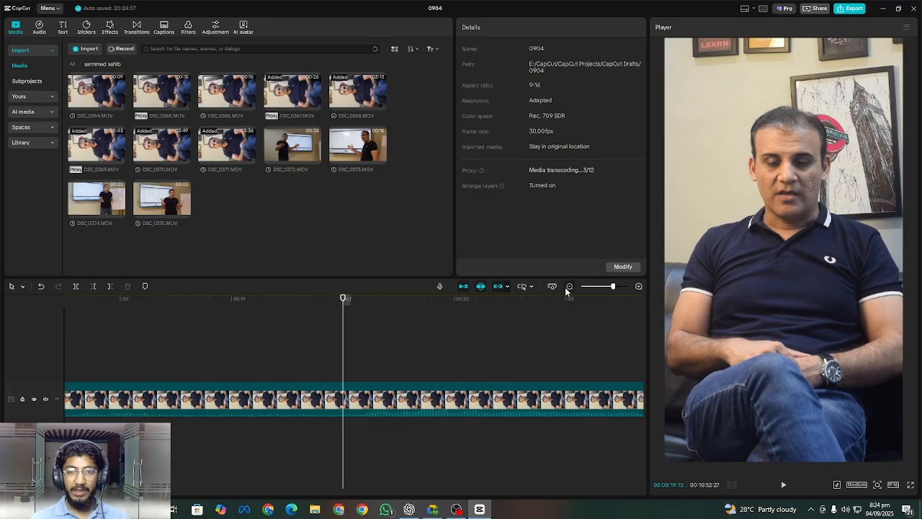
pyautogui.click(568, 288)
pyautogui.click(568, 288)
pyautogui.click(567, 288)
pyautogui.click(567, 288)
pyautogui.click(568, 287)
pyautogui.press('space')
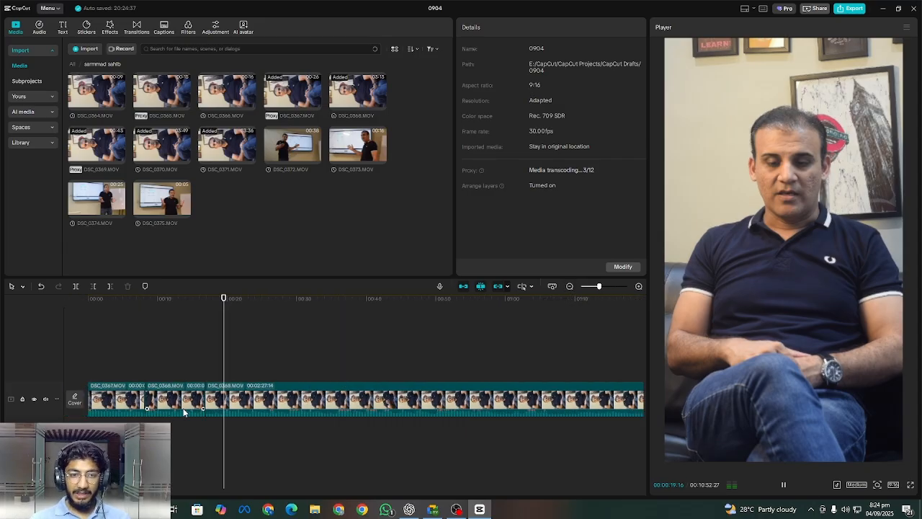
# Scan the DSC_0368.MOV footage after the split at 00:00:16:26, up to about 00:00:53, for a better take
pyautogui.click(242, 433)
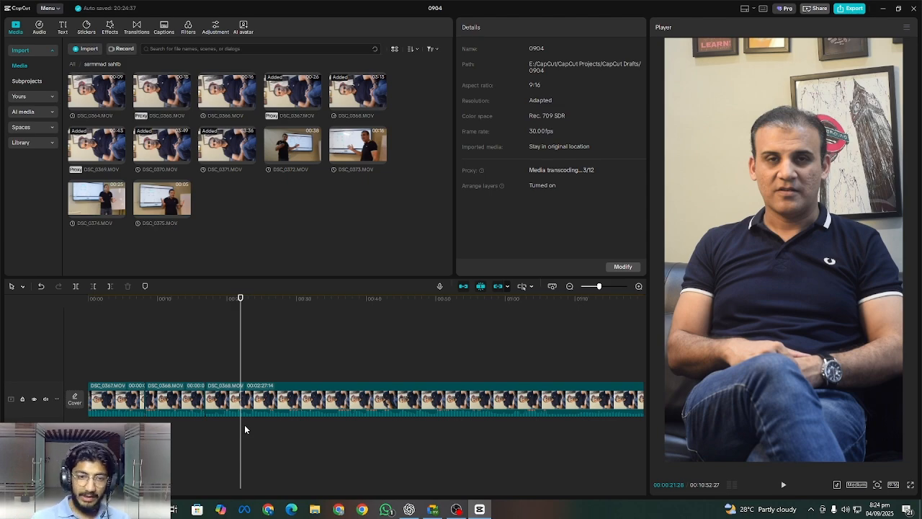
pyautogui.press('space')
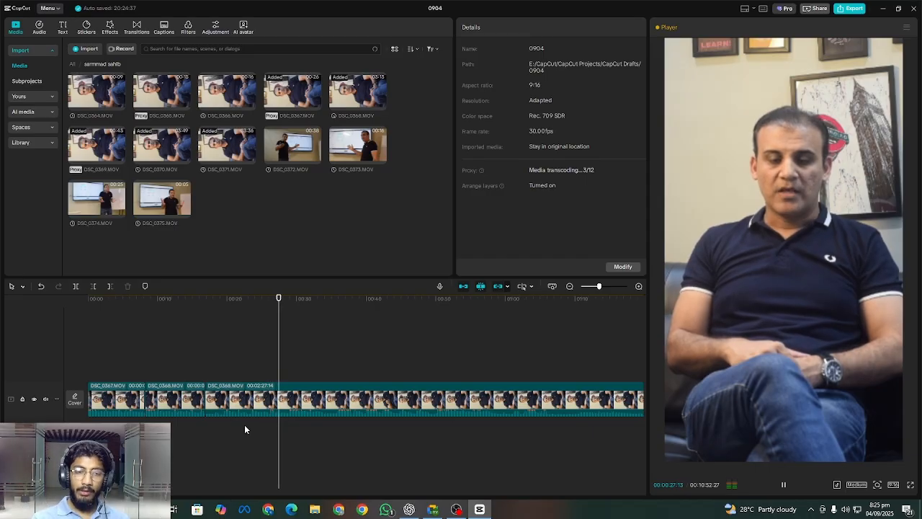
pyautogui.press('space')
pyautogui.moveTo(285, 443); pyautogui.dragTo(286, 442)
pyautogui.press('space')
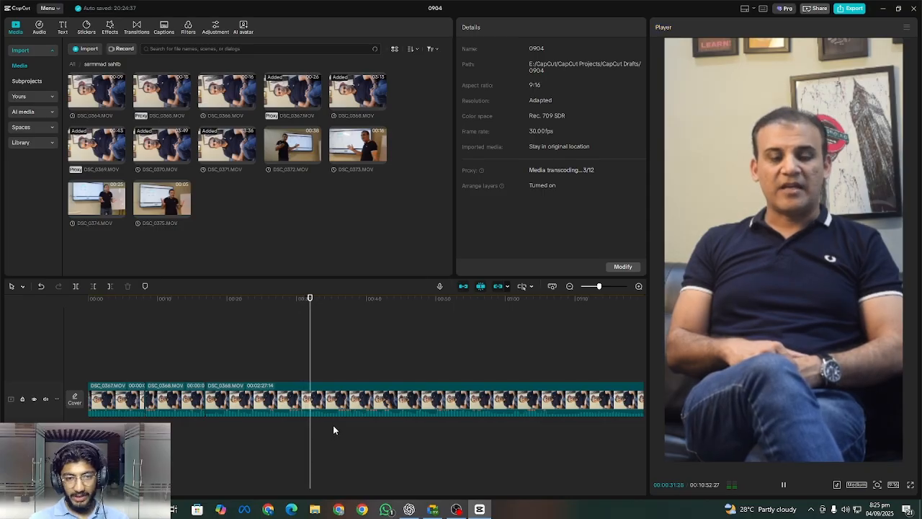
pyautogui.moveTo(333, 425); pyautogui.dragTo(337, 430)
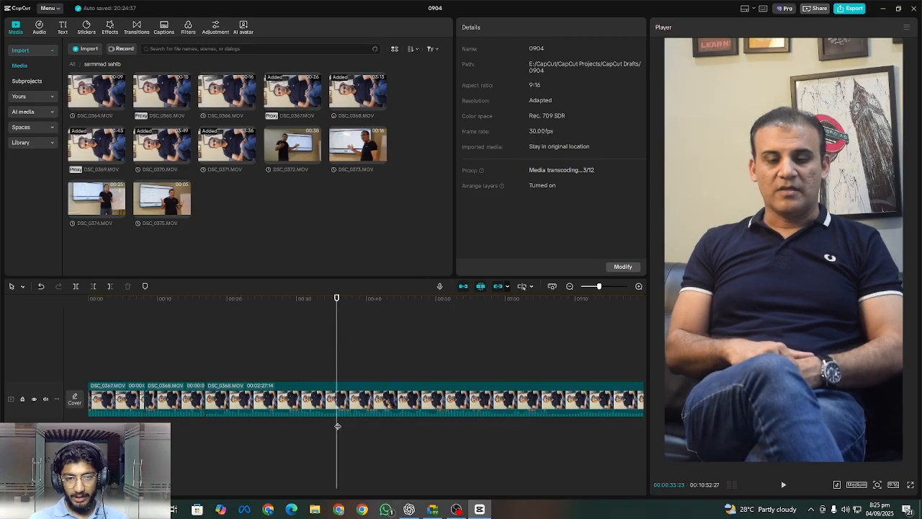
pyautogui.press('space')
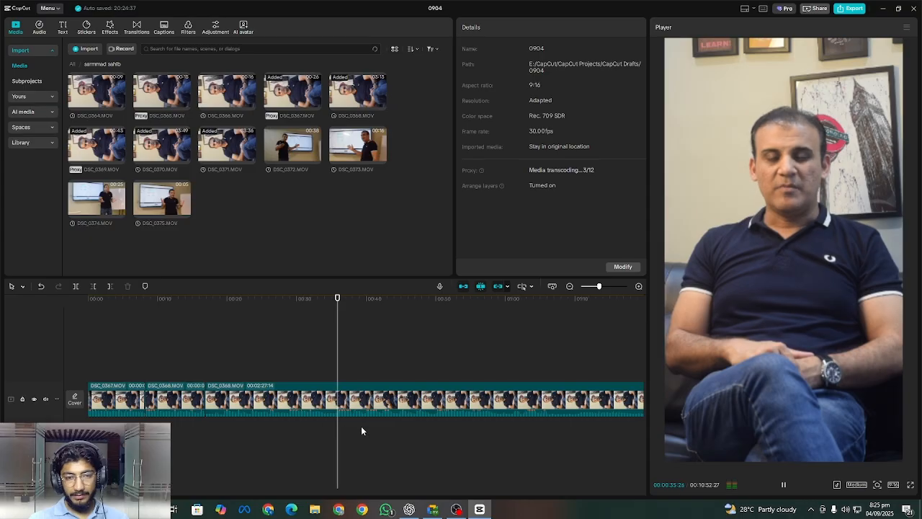
pyautogui.click(367, 428)
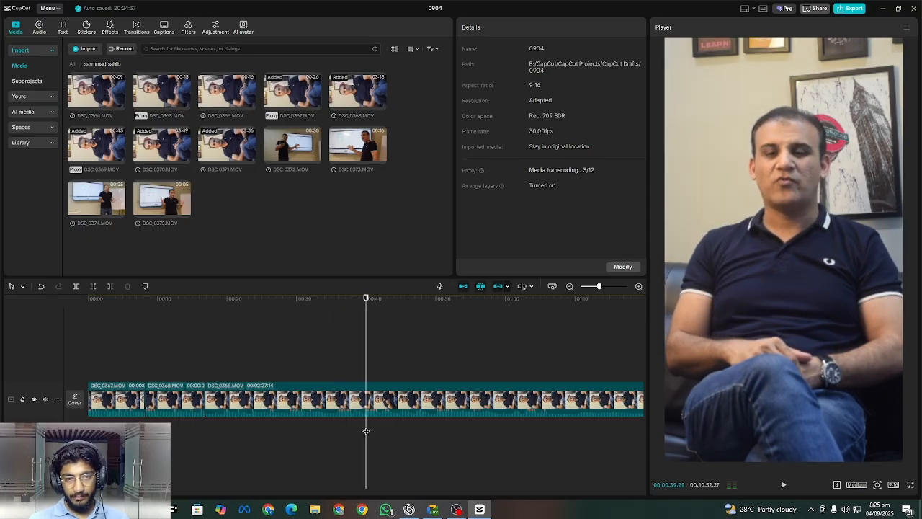
pyautogui.click(436, 422)
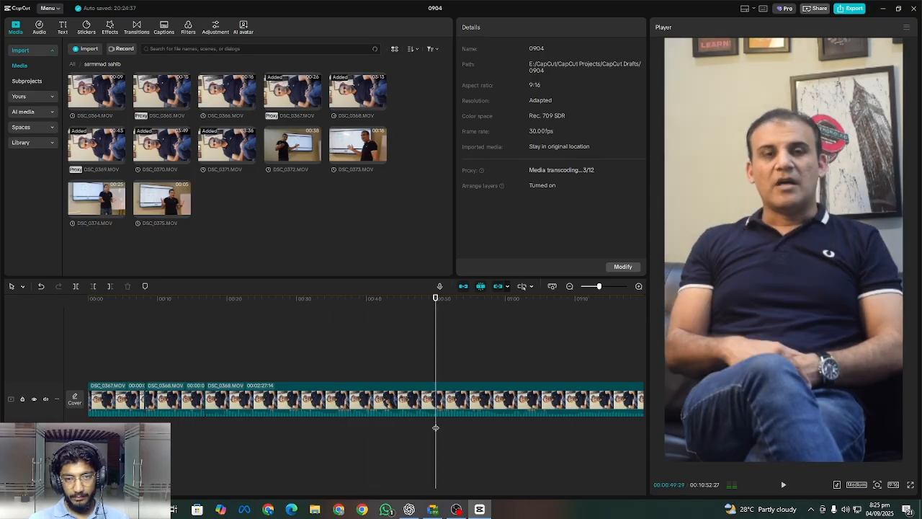
pyautogui.moveTo(385, 436); pyautogui.dragTo(419, 451)
pyautogui.click(242, 409)
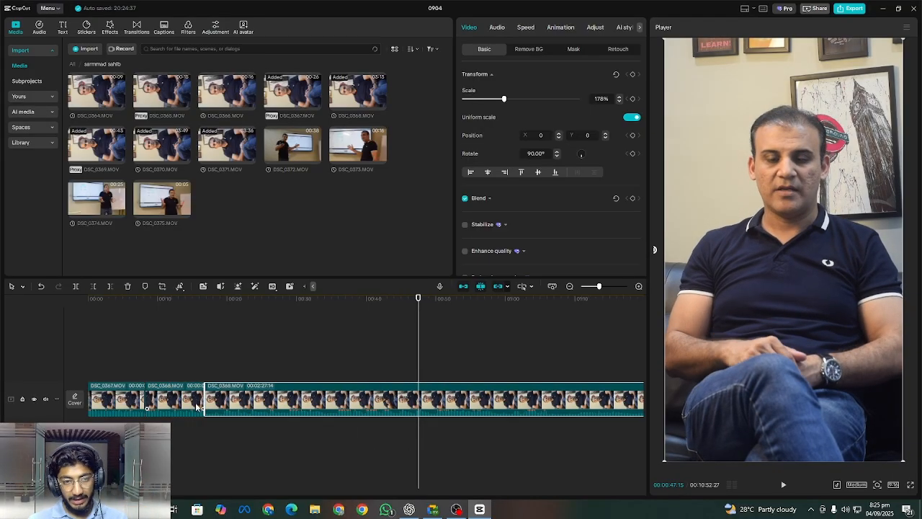
pyautogui.click(432, 360)
pyautogui.press('space')
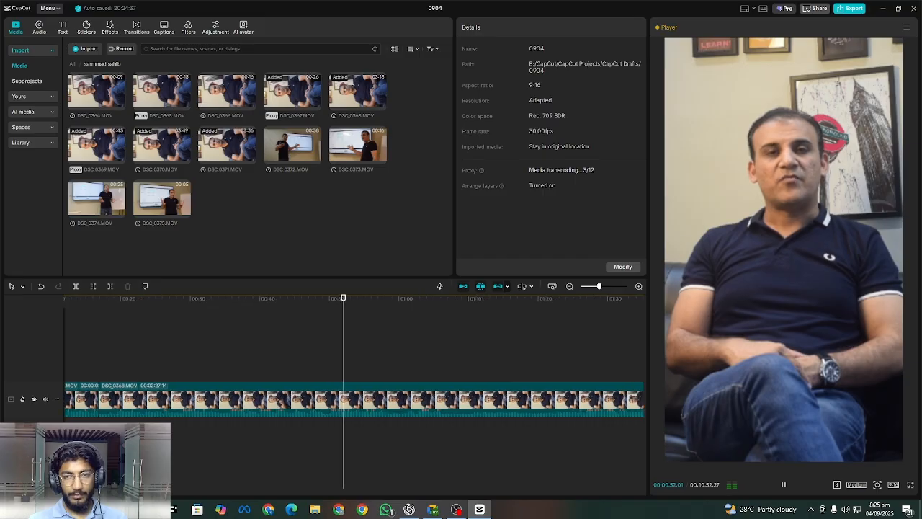
# Find the start of the repeated take and trim away the last DSC_0368.MOV segment's footage before 00:00:49:23
pyautogui.click(284, 438)
pyautogui.moveTo(283, 438); pyautogui.dragTo(280, 441)
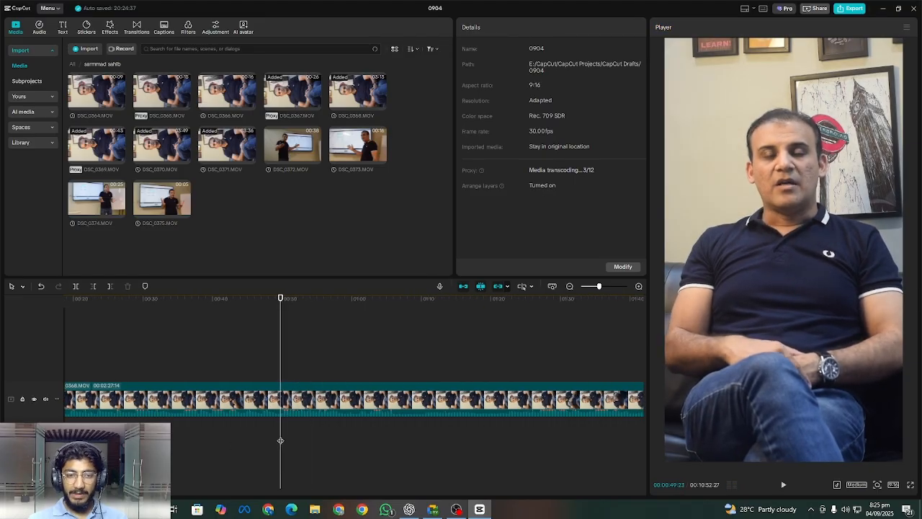
pyautogui.click(274, 404)
pyautogui.click(92, 287)
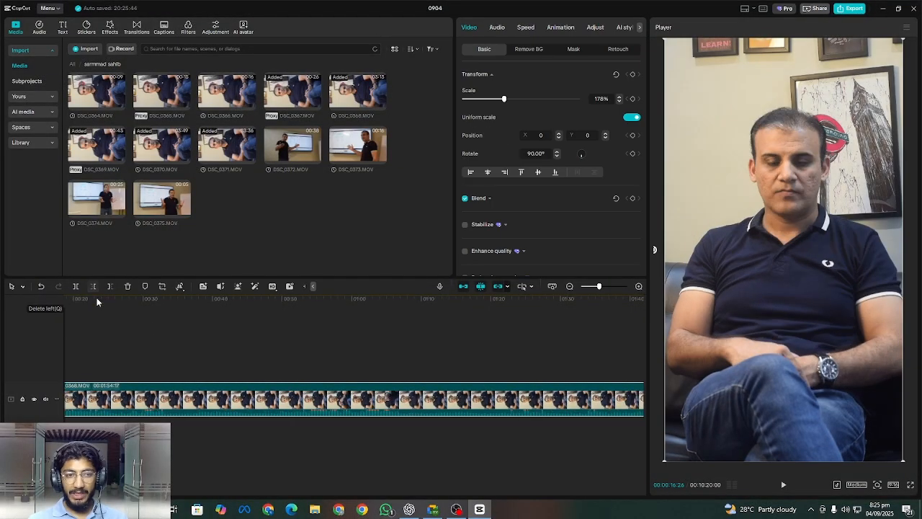
pyautogui.hscroll(-3, 212, 397)
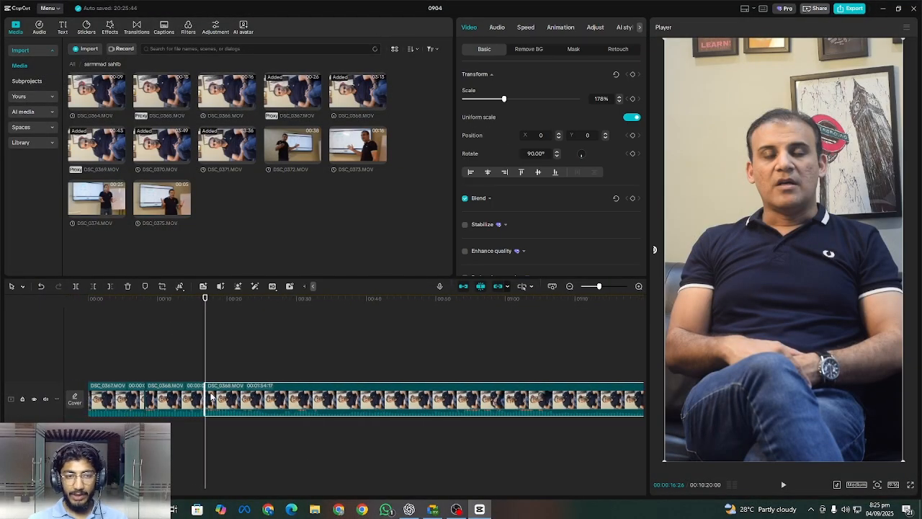
# Play back both takes around the cut at 00:00:16:26 and split DSC_0368.MOV at the end of the second take, at 00:00:25:12
pyautogui.click(173, 409)
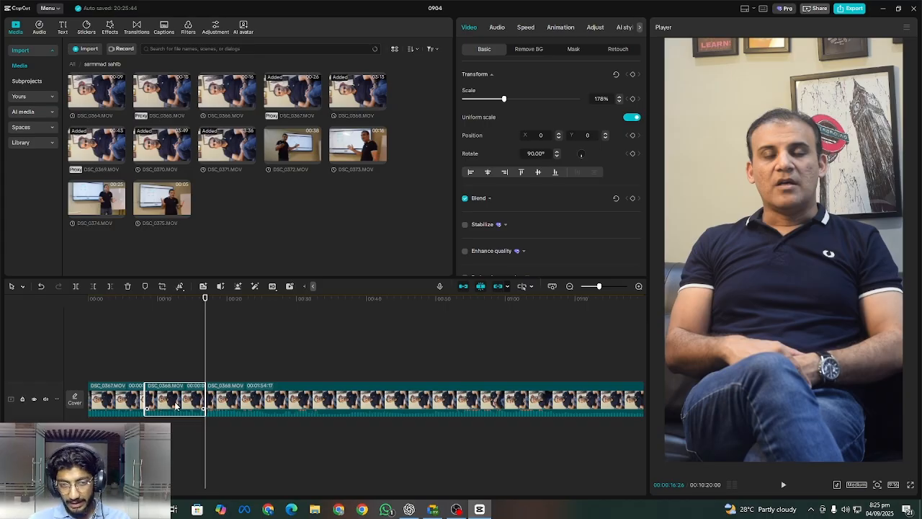
pyautogui.click(238, 366)
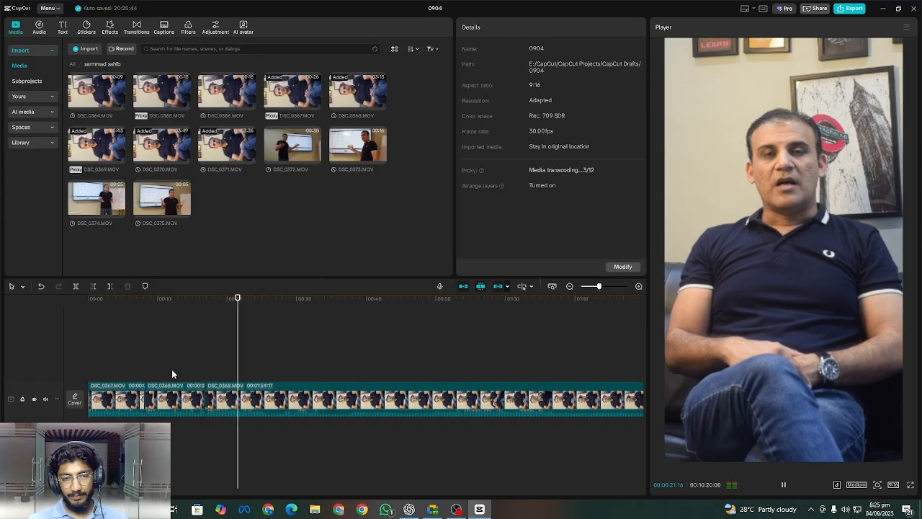
pyautogui.click(173, 368)
pyautogui.press('space')
pyautogui.click(189, 372)
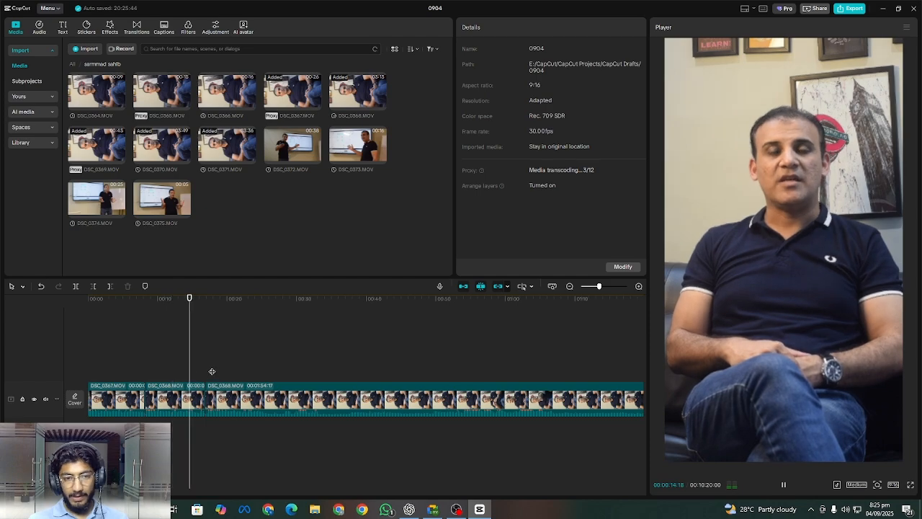
pyautogui.click(211, 372)
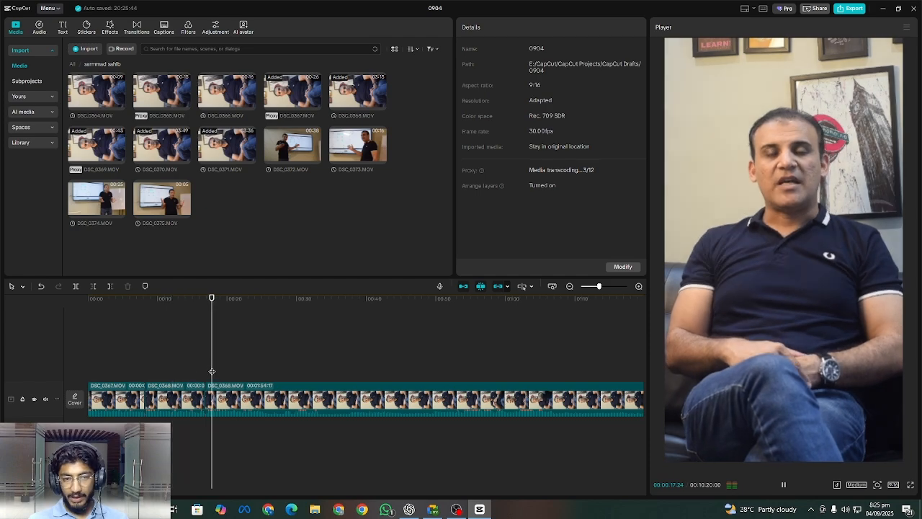
pyautogui.click(253, 370)
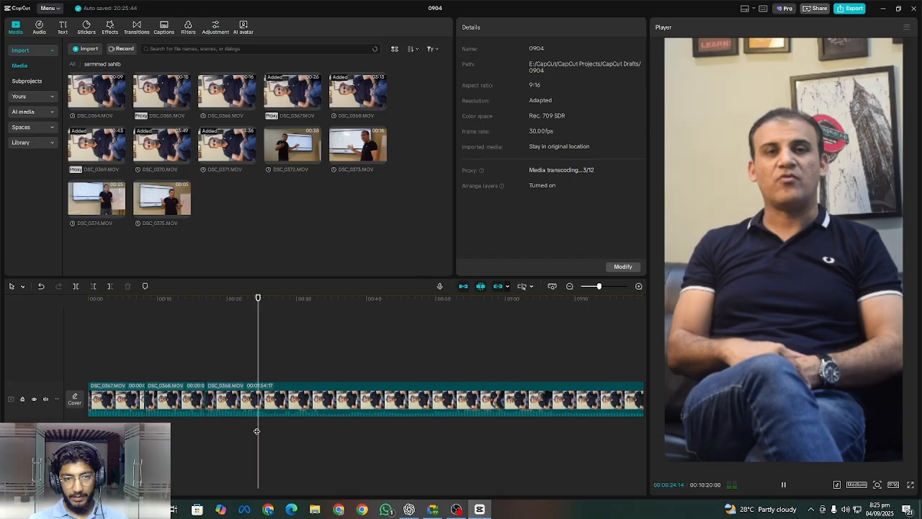
pyautogui.click(268, 408)
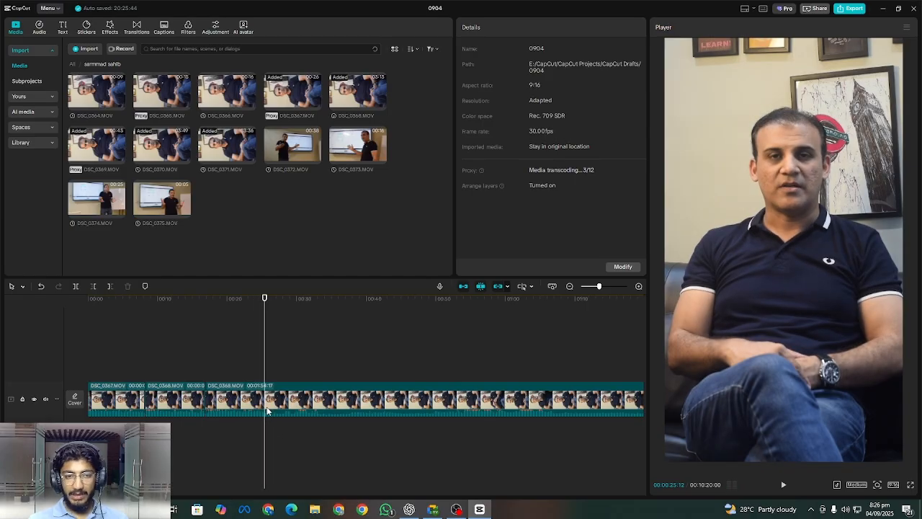
pyautogui.click(75, 286)
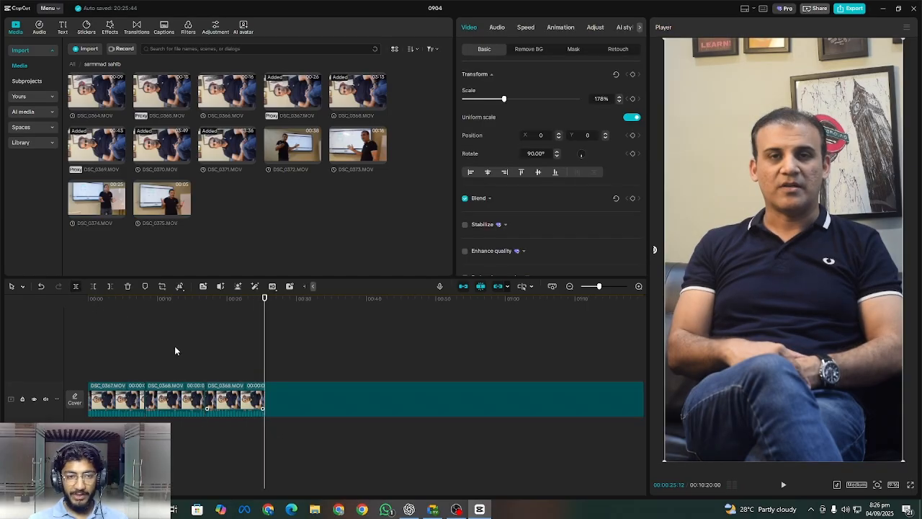
# Compare the two short DSC_0368.MOV segments and delete the first one, directly after DSC_0367.MOV
pyautogui.click(177, 400)
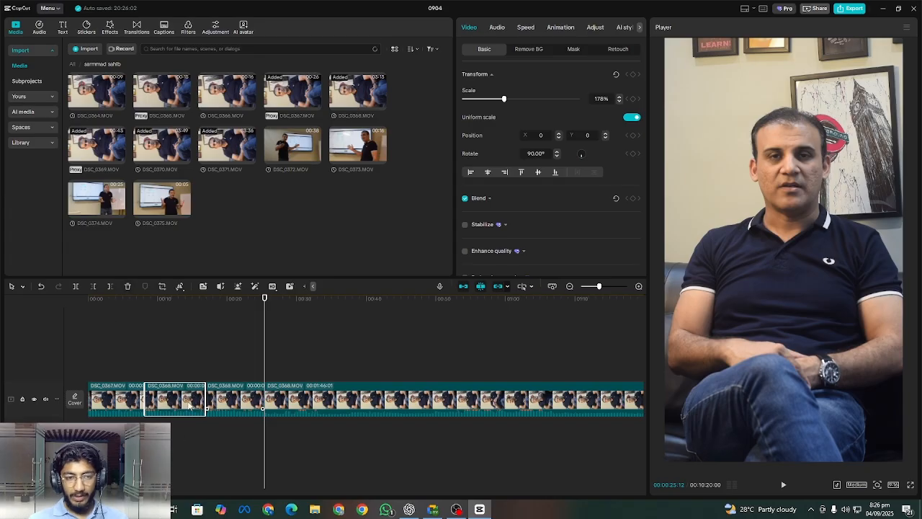
pyautogui.click(235, 407)
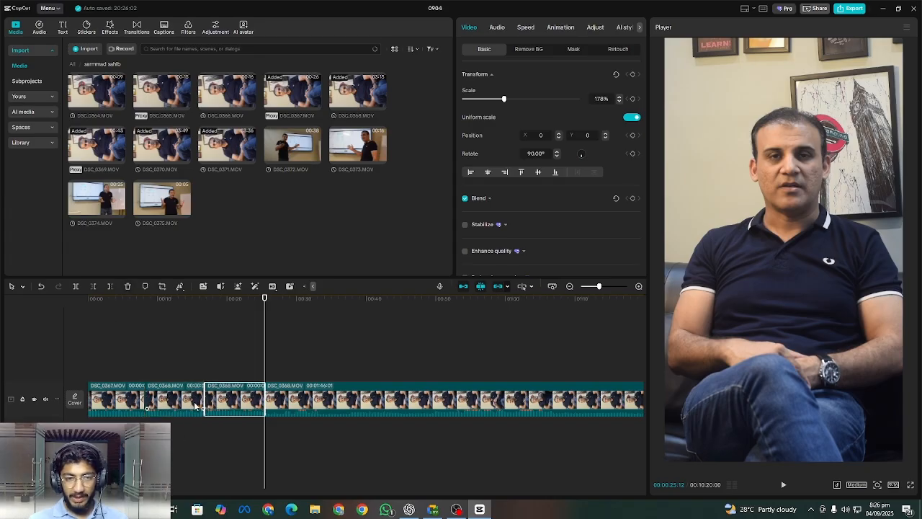
pyautogui.click(196, 406)
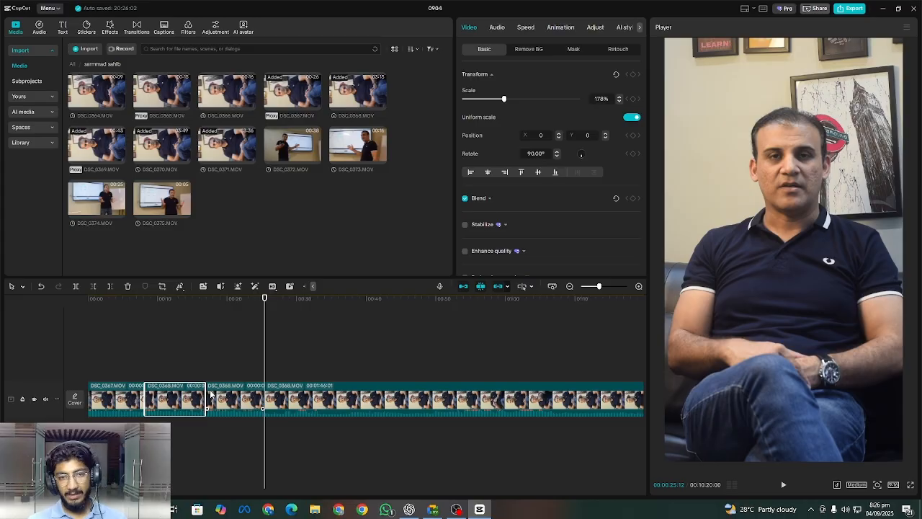
pyautogui.click(224, 406)
pyautogui.click(183, 399)
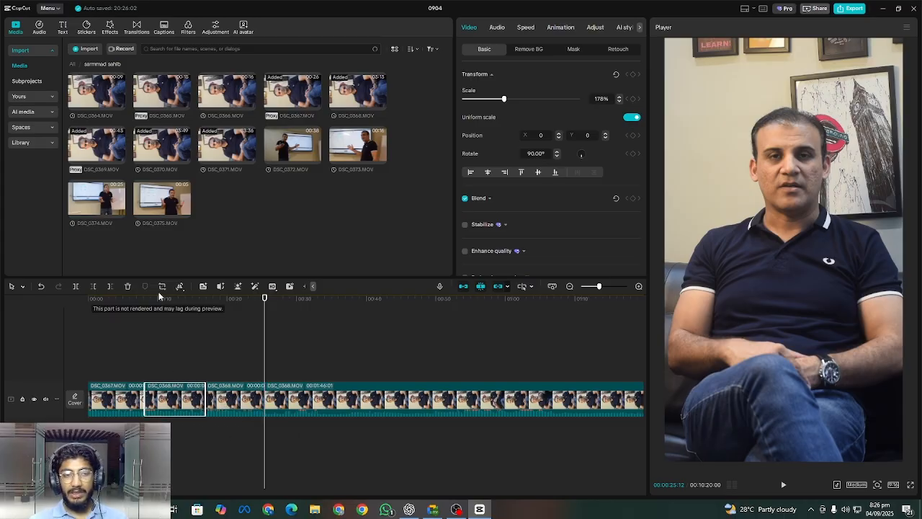
pyautogui.click(127, 286)
# Play the edit from the beginning and check the DSC_0368.MOV take after DSC_0367.MOV, up to about 00:00:15:24
pyautogui.click(89, 373)
pyautogui.press('space')
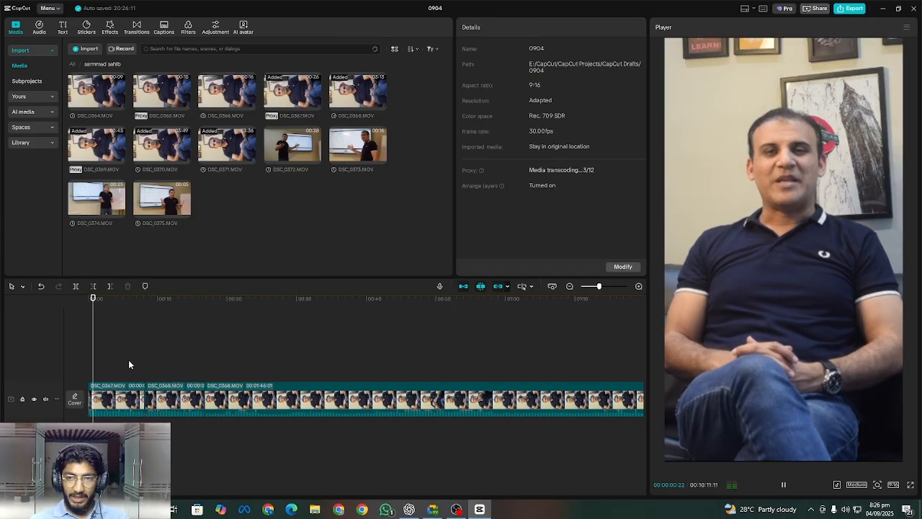
pyautogui.moveTo(124, 361); pyautogui.dragTo(188, 435)
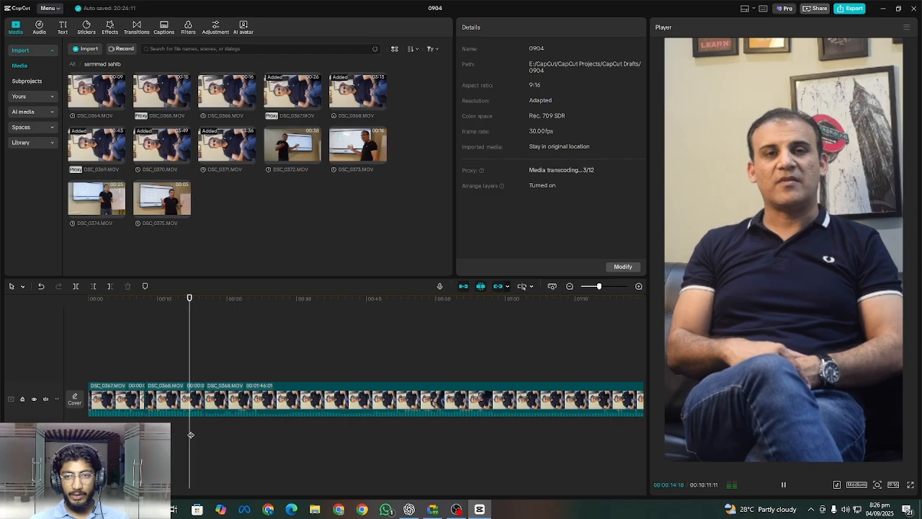
pyautogui.press('space')
pyautogui.hscroll(1, 353, 358)
pyautogui.press('space')
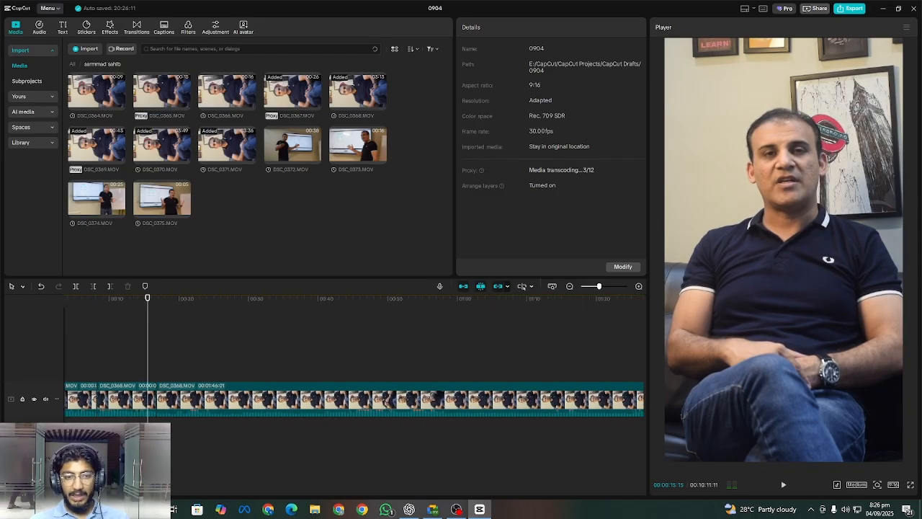
pyautogui.press('space')
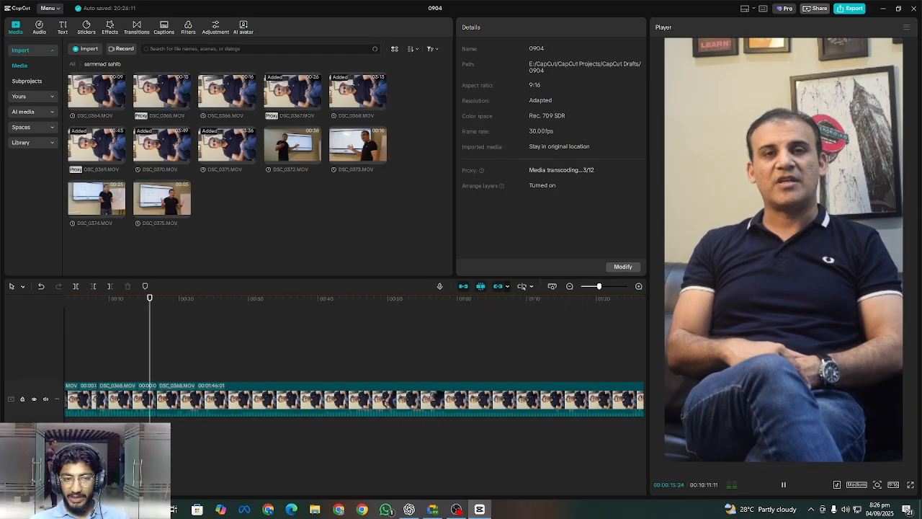
# Scan the remaining footage from about 00:00:22 to 00:03:44 for the next usable take
pyautogui.click(193, 422)
pyautogui.click(219, 420)
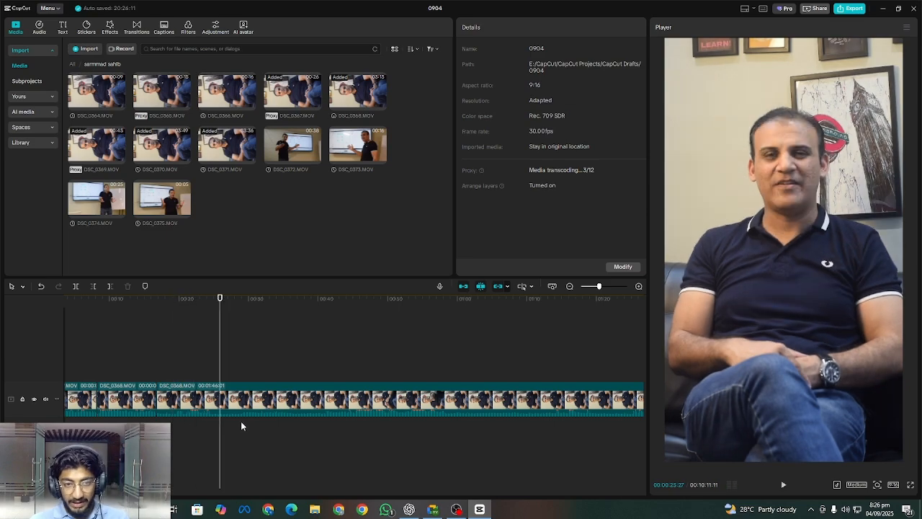
pyautogui.click(240, 423)
pyautogui.click(298, 431)
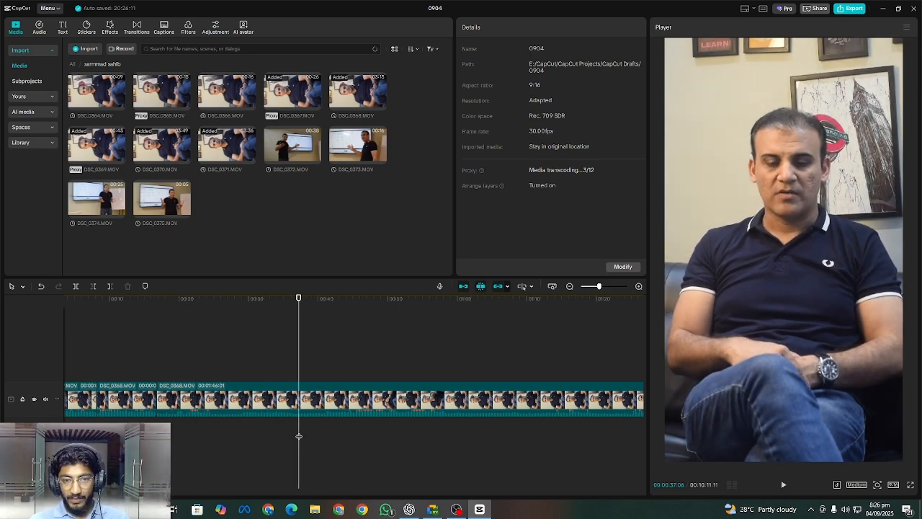
pyautogui.click(321, 431)
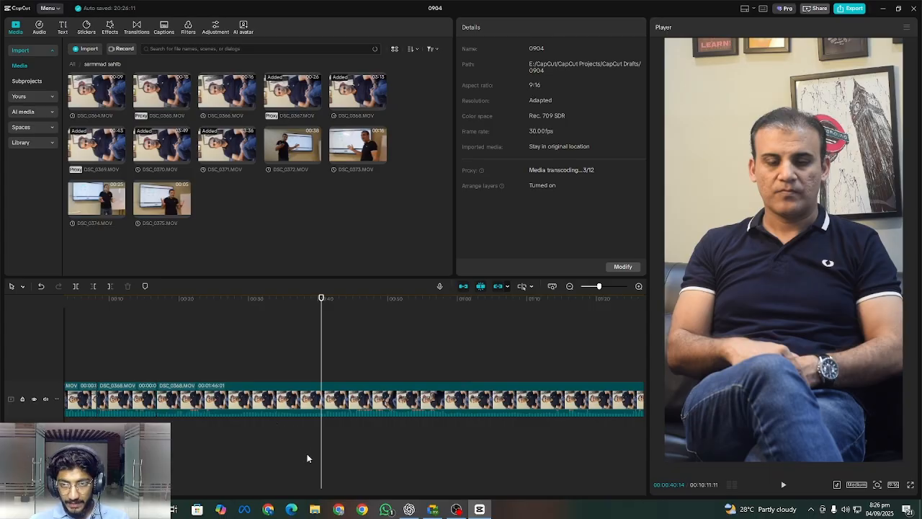
pyautogui.press('space')
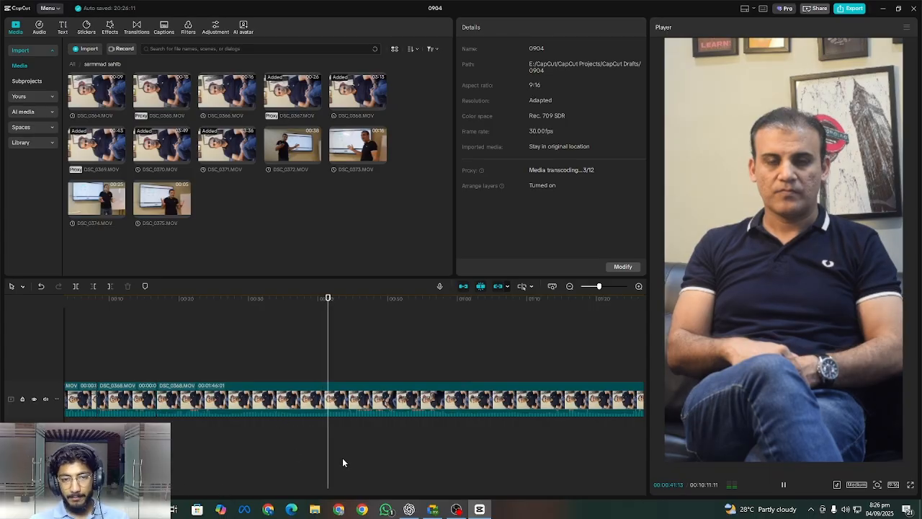
pyautogui.click(350, 431)
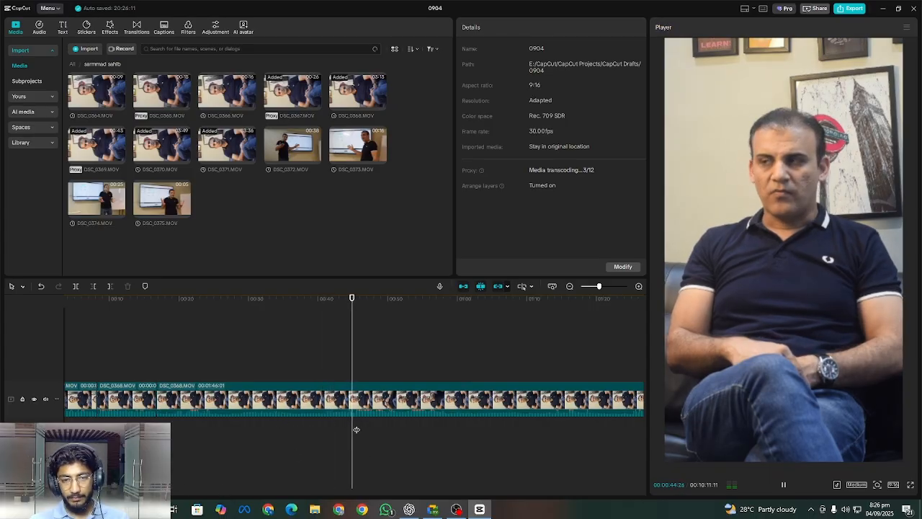
pyautogui.click(389, 432)
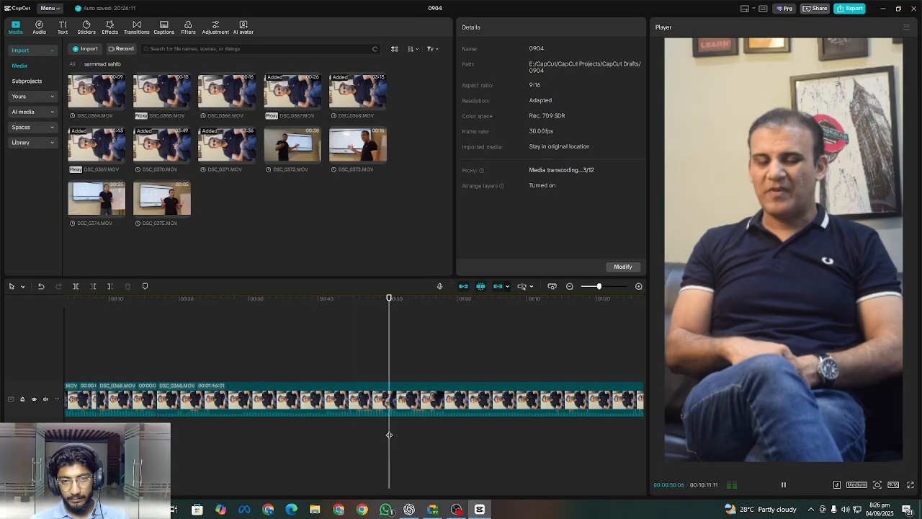
pyautogui.click(405, 435)
pyautogui.press('space')
pyautogui.click(461, 435)
pyautogui.click(516, 441)
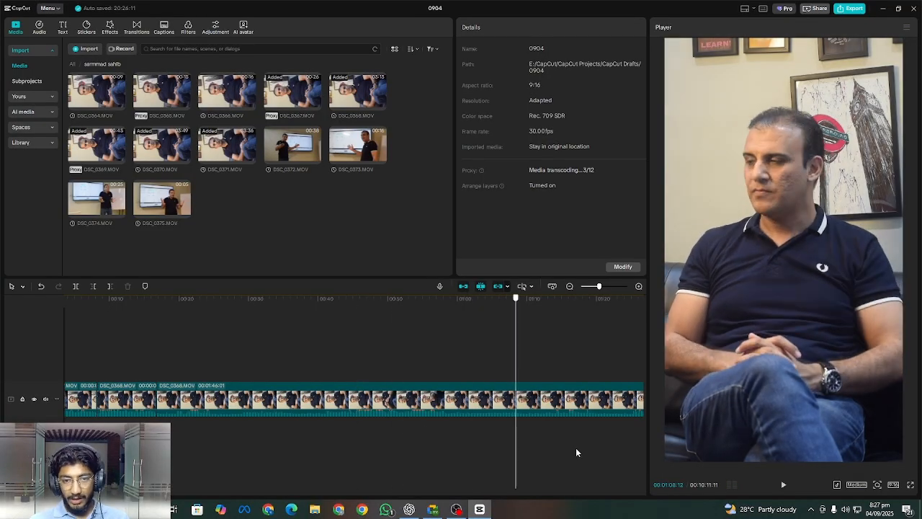
pyautogui.moveTo(576, 447); pyautogui.dragTo(919, 482)
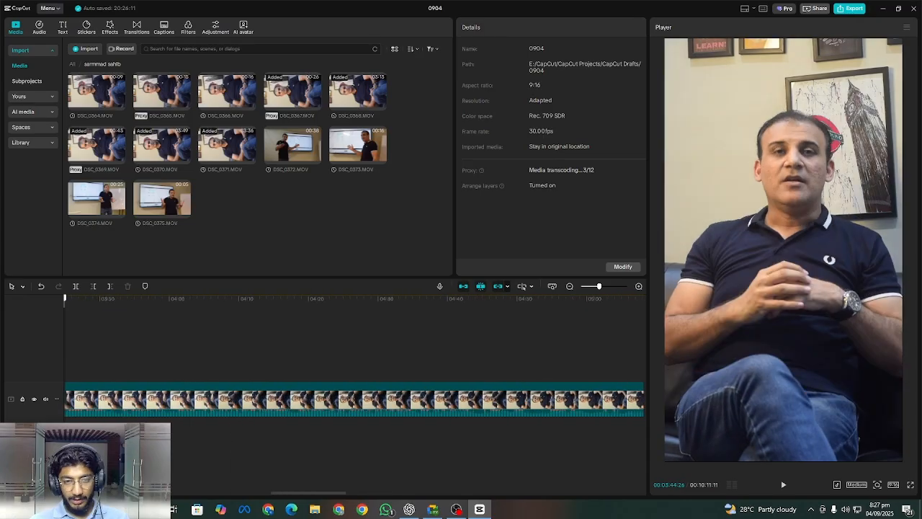
# Scan the long DSC_0368.MOV segment between about 00:01:20 and 00:01:40 for the next usable take
pyautogui.moveTo(43, 461); pyautogui.dragTo(54, 452)
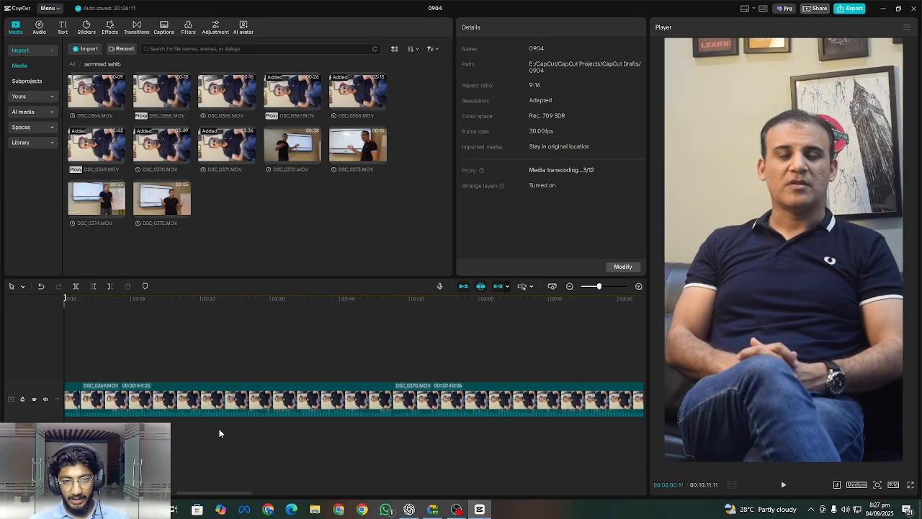
pyautogui.click(570, 286)
pyautogui.click(569, 286)
pyautogui.click(123, 375)
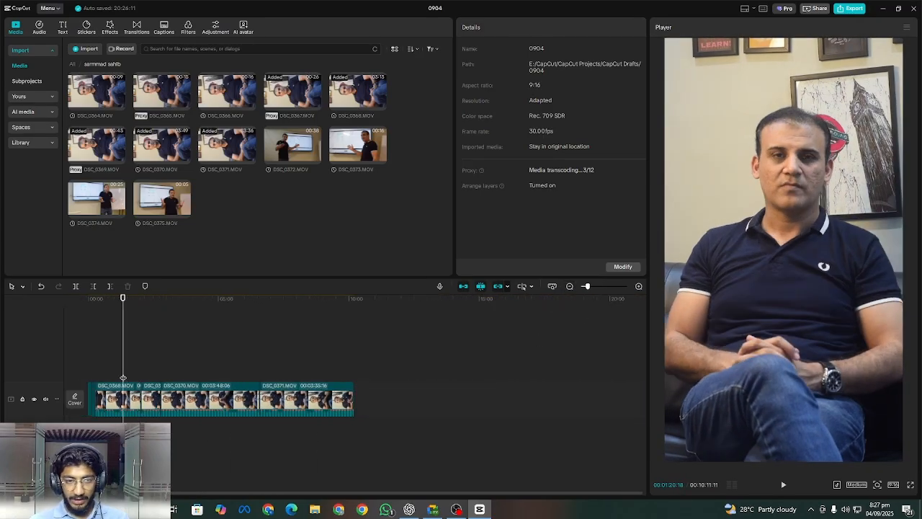
pyautogui.press('space')
pyautogui.moveTo(587, 288); pyautogui.dragTo(594, 288)
pyautogui.click(170, 367)
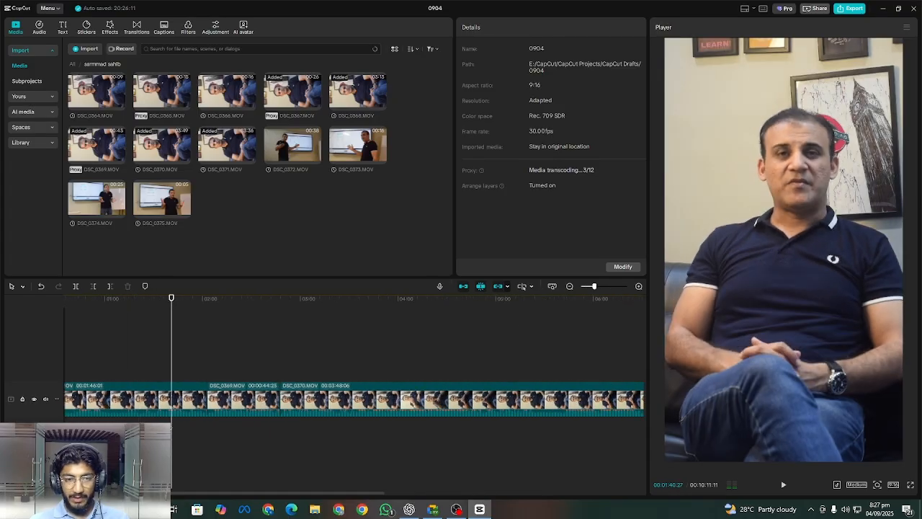
pyautogui.press('space')
pyautogui.click(162, 368)
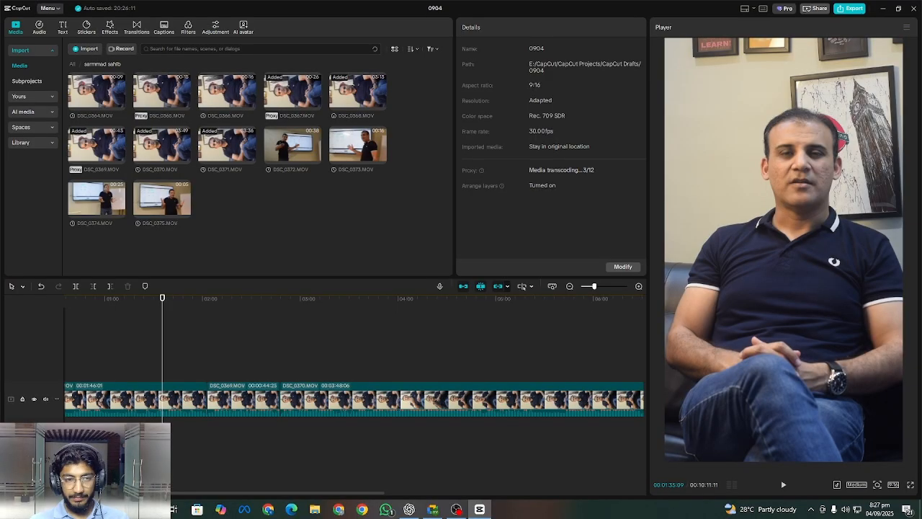
# Play DSC_0368.MOV from about 00:01:22 to 00:01:32 to listen for the start of the good take
pyautogui.click(76, 367)
pyautogui.press('space')
pyautogui.click(142, 367)
pyautogui.press('space')
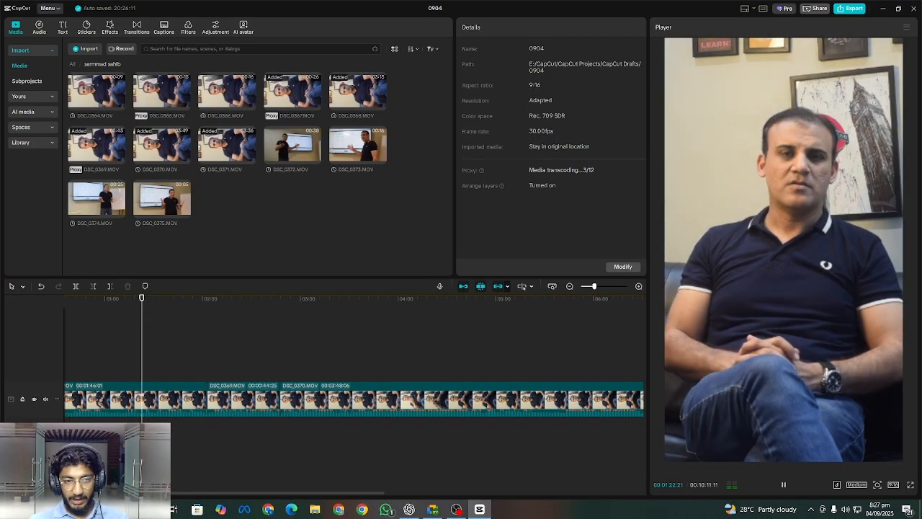
pyautogui.press('space')
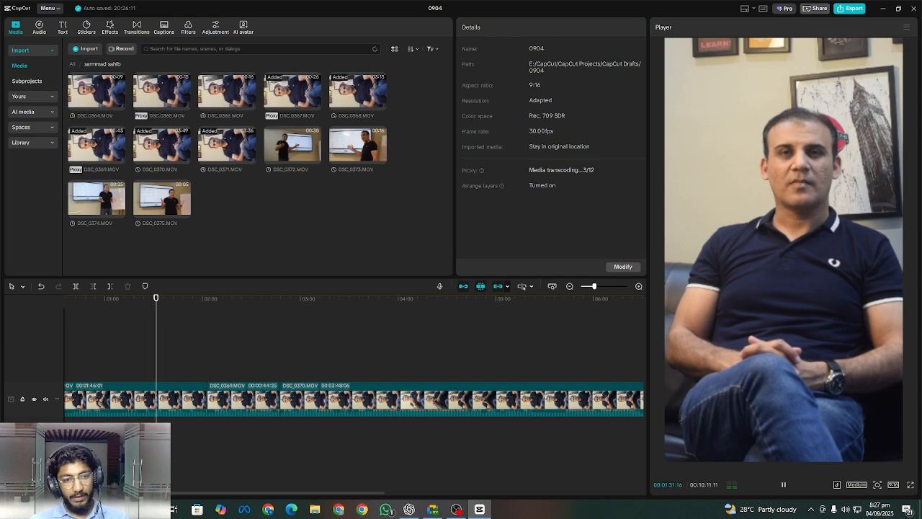
pyautogui.press('space')
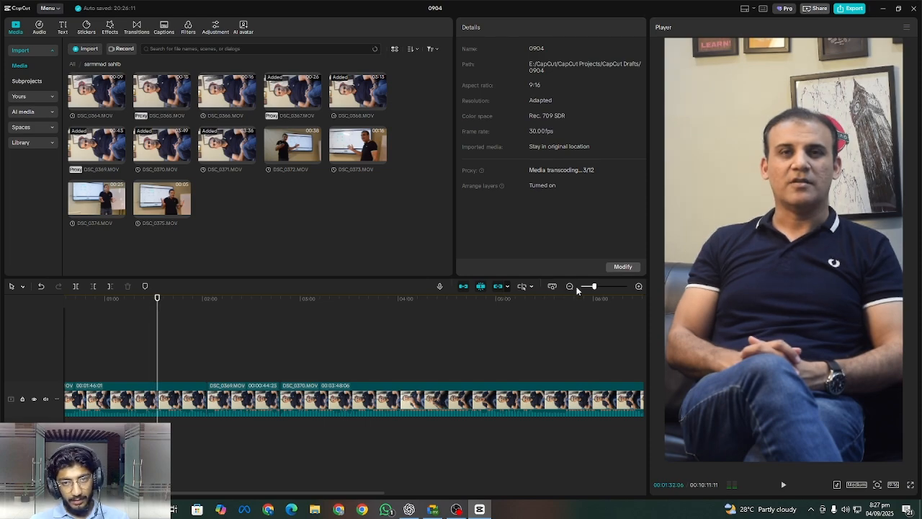
# Locate the start of the take in DSC_0368.MOV at 00:01:38:25 and trim away everything in that segment before it
pyautogui.moveTo(596, 289); pyautogui.dragTo(602, 287)
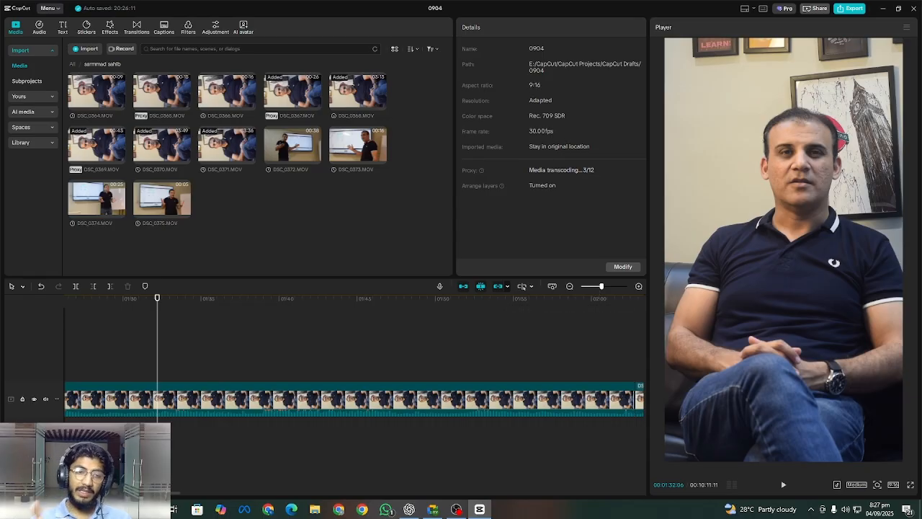
pyautogui.press('space')
pyautogui.press('space')
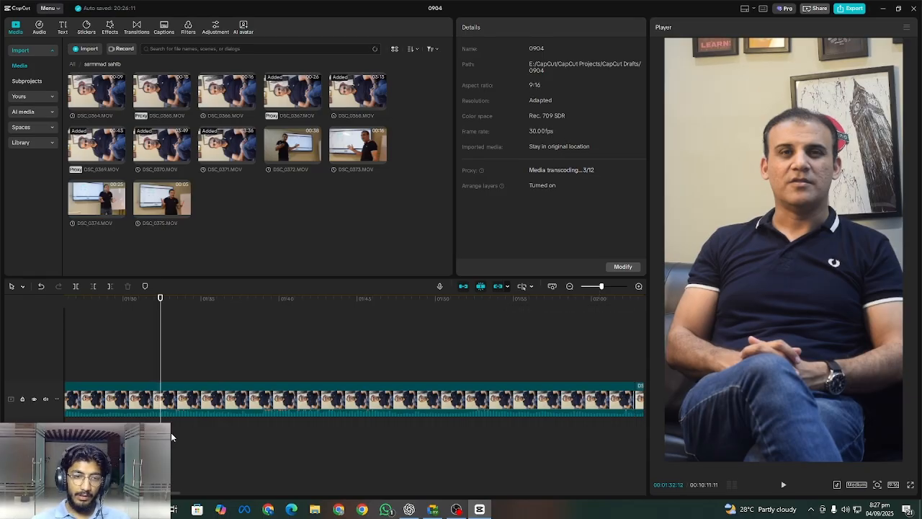
pyautogui.press('space')
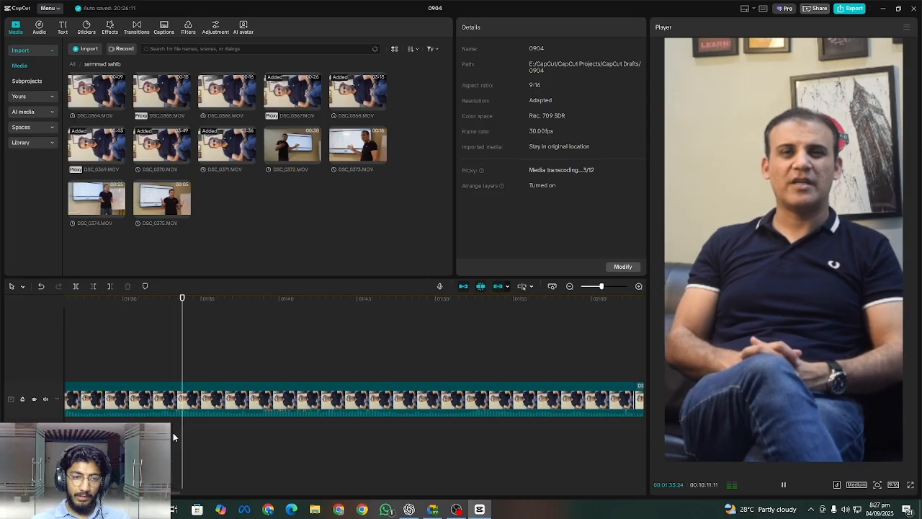
pyautogui.click(260, 432)
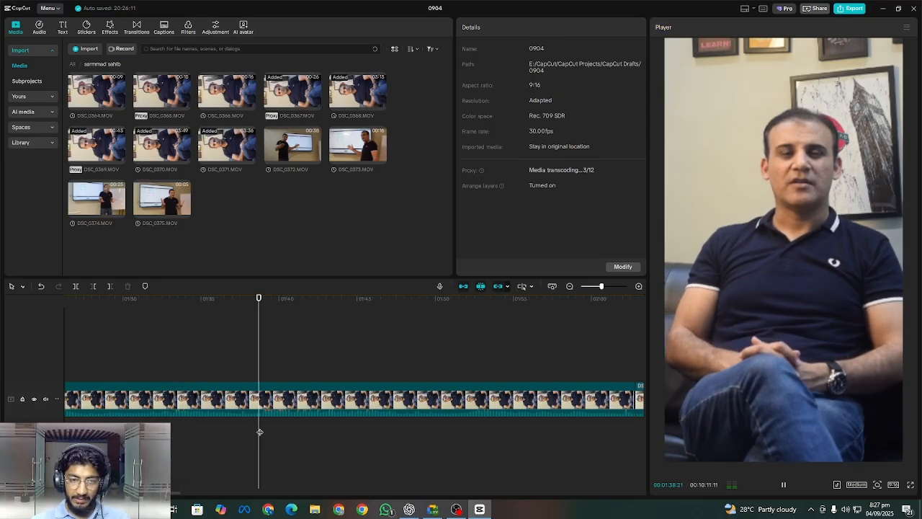
pyautogui.press('space')
pyautogui.press('space')
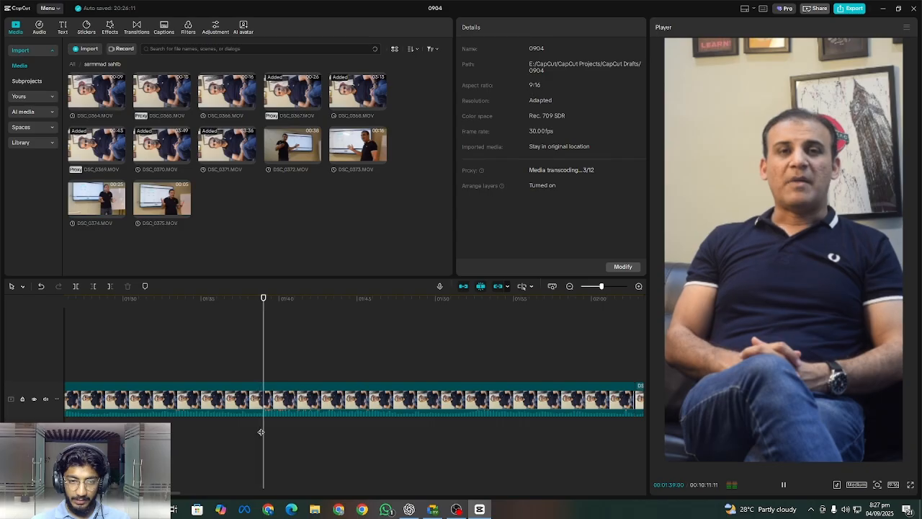
pyautogui.click(260, 432)
pyautogui.click(252, 409)
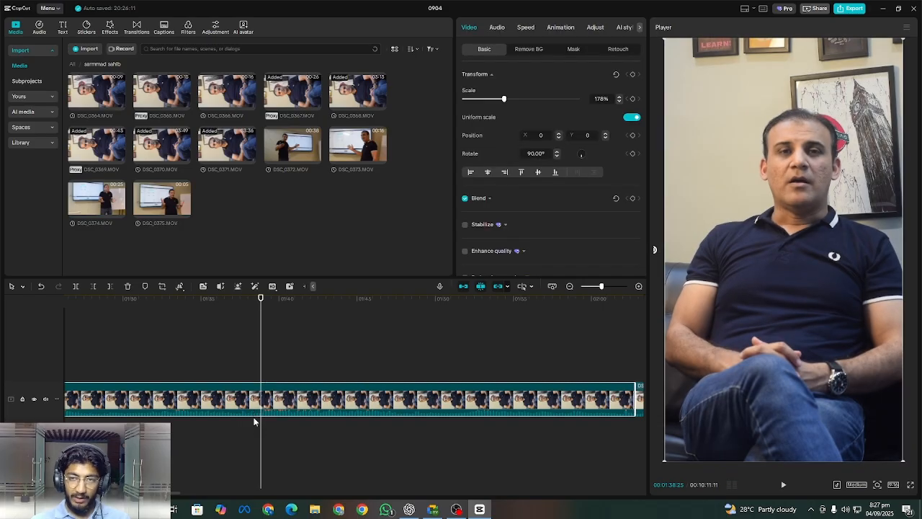
pyautogui.click(95, 287)
# Return to the beginning of the timeline and scrub over the remaining clips up to about 00:00:30 to review the rough cut
pyautogui.click(148, 347)
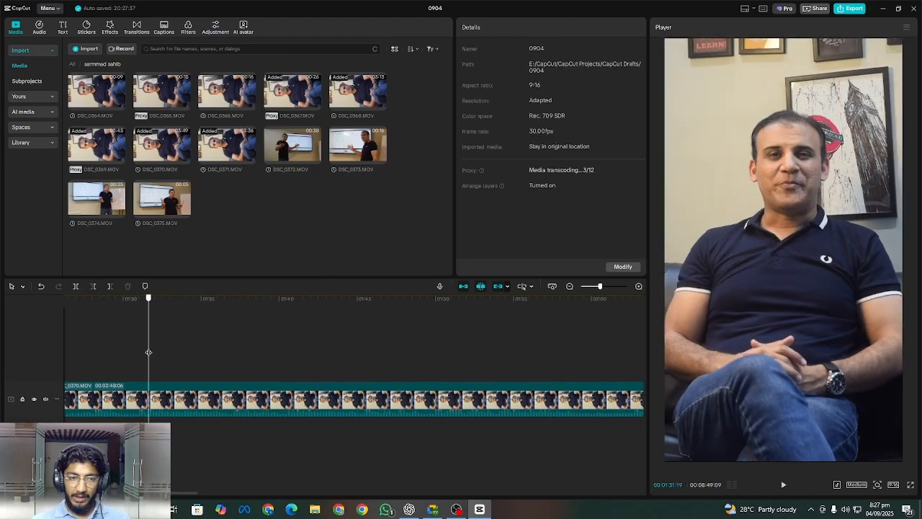
pyautogui.click(569, 286)
pyautogui.click(570, 286)
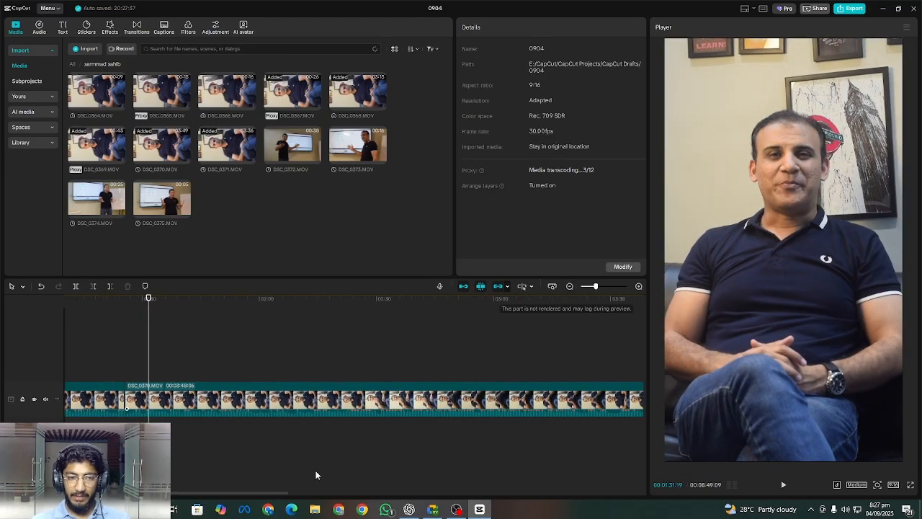
pyautogui.moveTo(266, 496); pyautogui.dragTo(191, 496)
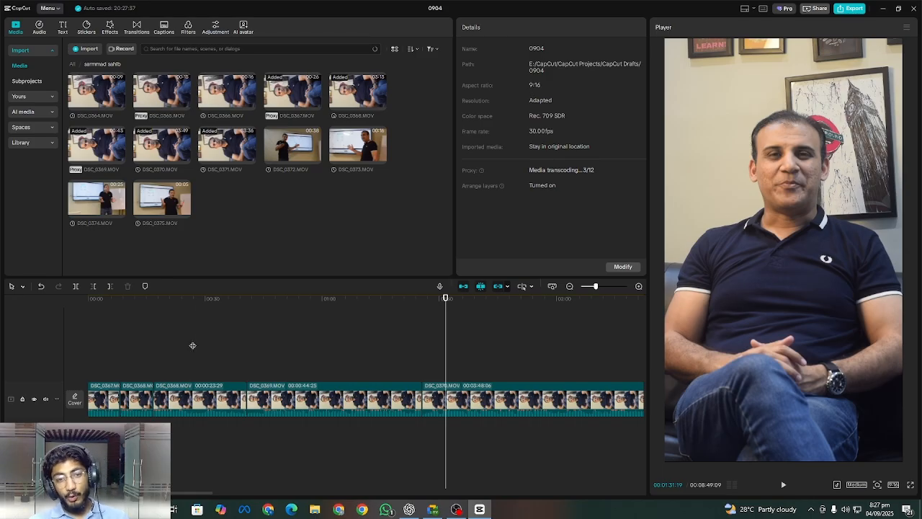
pyautogui.moveTo(192, 346); pyautogui.dragTo(75, 360)
pyautogui.click(123, 362)
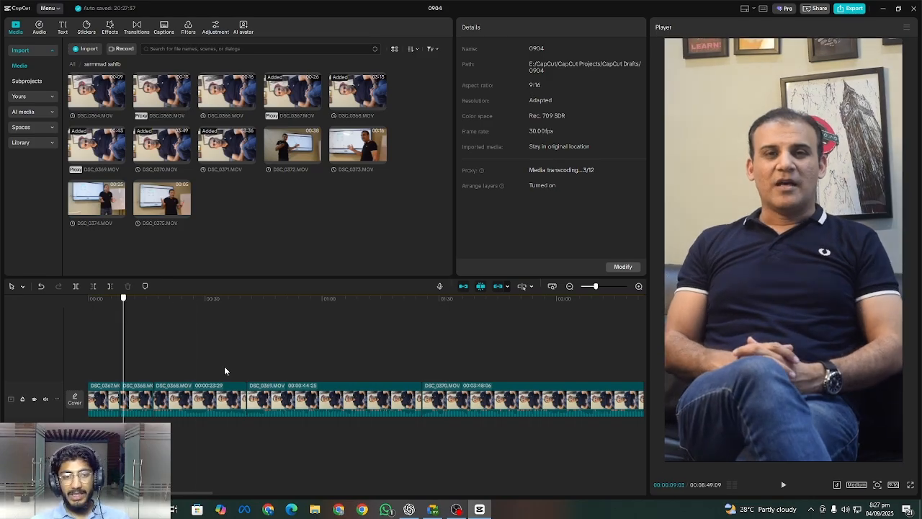
pyautogui.moveTo(225, 369); pyautogui.dragTo(1, 414)
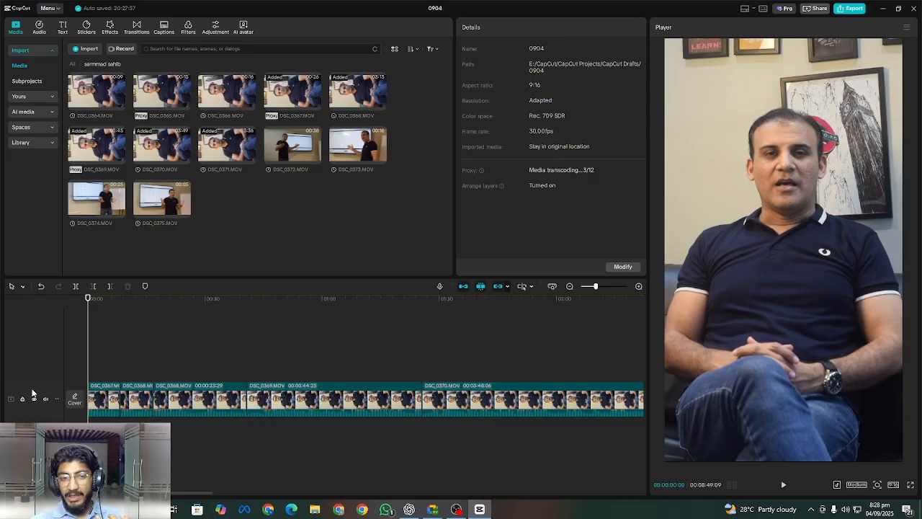
pyautogui.click(490, 364)
pyautogui.click(208, 348)
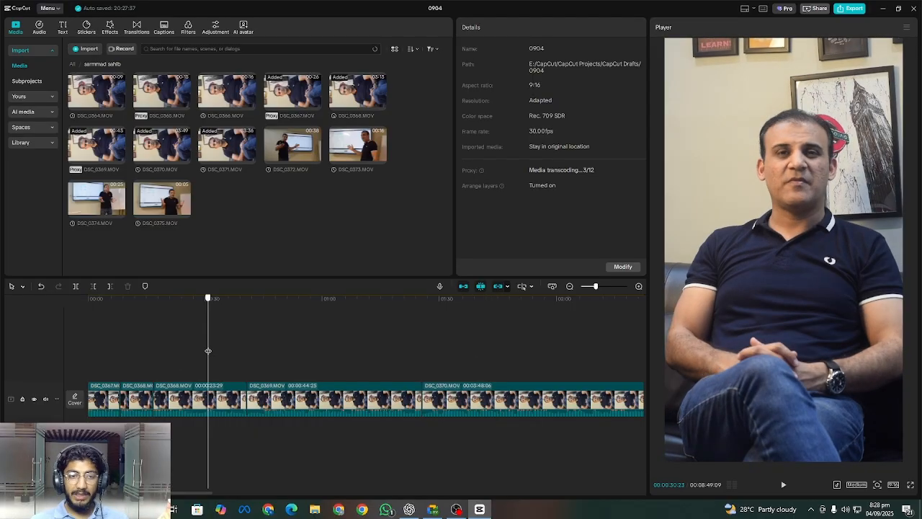
pyautogui.moveTo(208, 351); pyautogui.dragTo(39, 381)
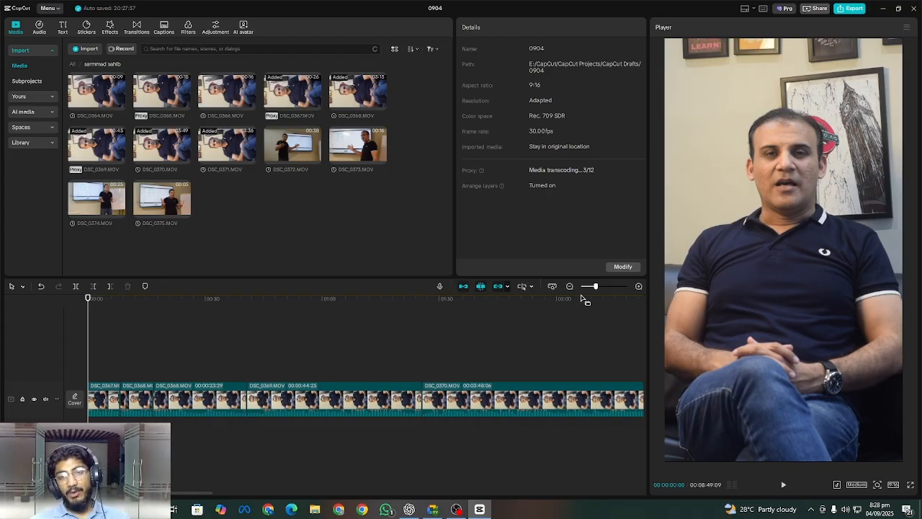
# Preview the end of DSC_0367.MOV at 00:00:07:11 and switch to the Google Meet call
pyautogui.moveTo(597, 286); pyautogui.dragTo(598, 287)
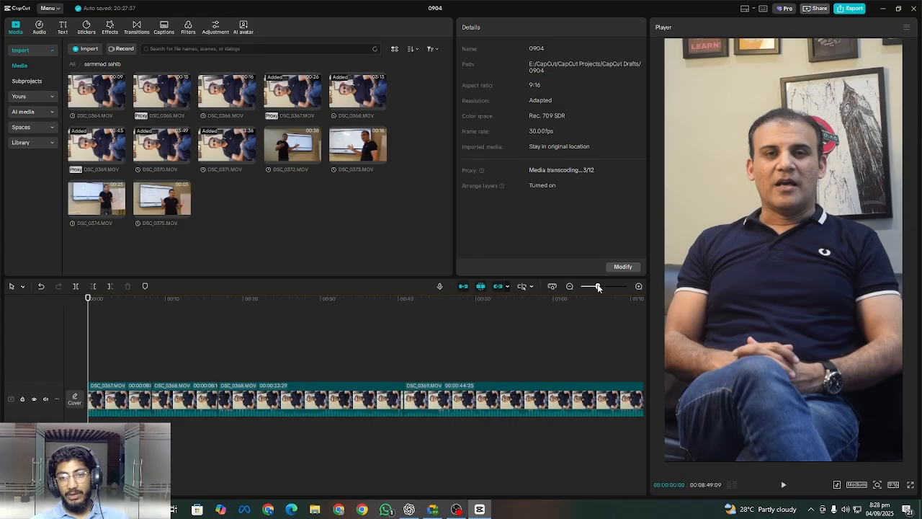
pyautogui.click(145, 369)
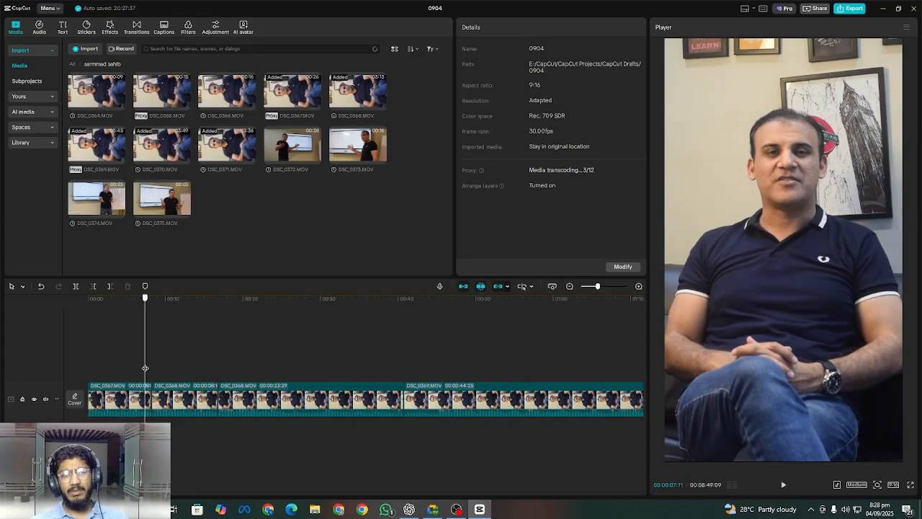
pyautogui.click(441, 511)
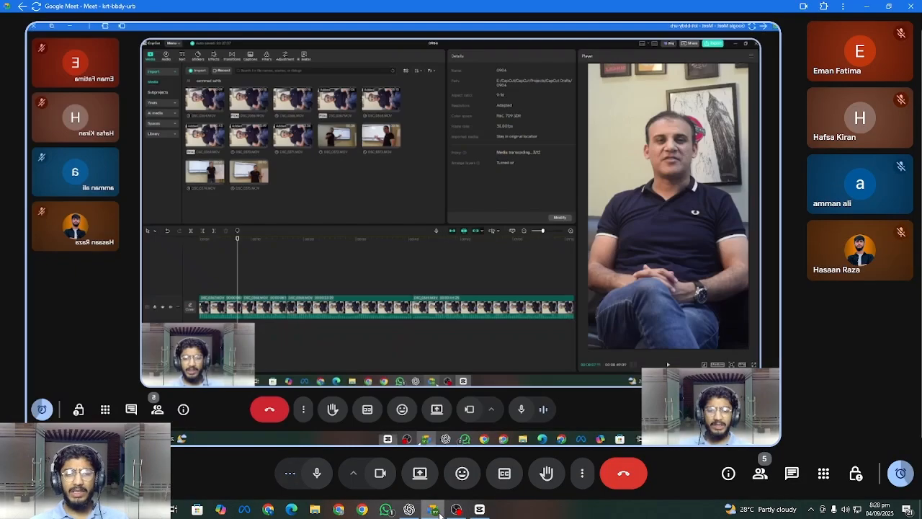
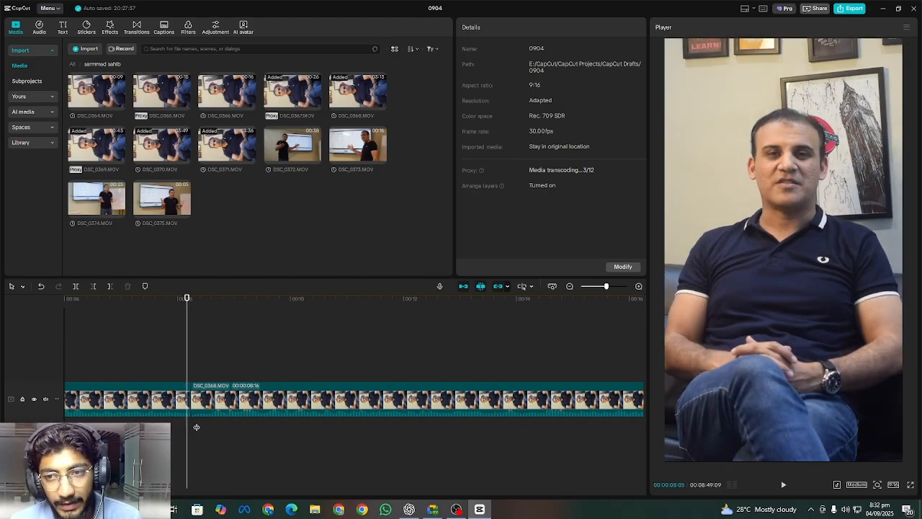
# Step frame by frame across the cut between DSC_0367.MOV and DSC_0368.MOV at 00:00:08:07 and compare the framing of both clips
pyautogui.press('Right')
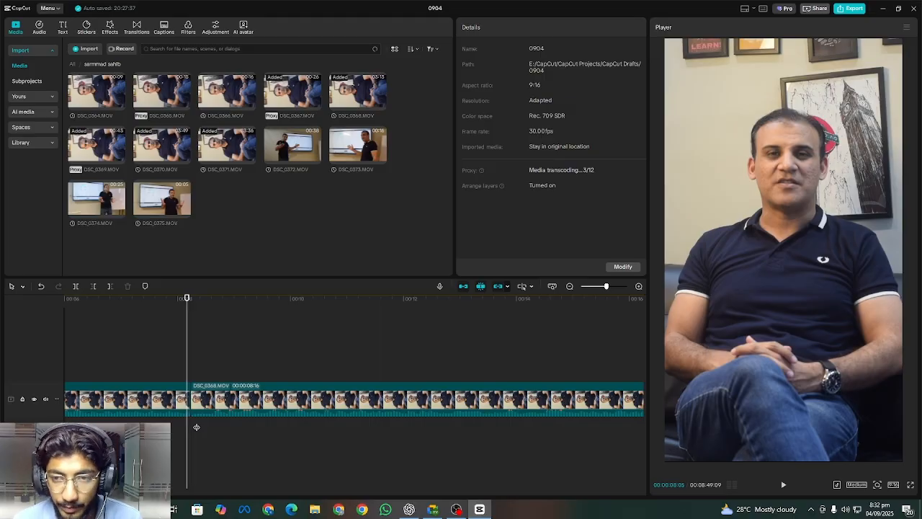
pyautogui.press('Right')
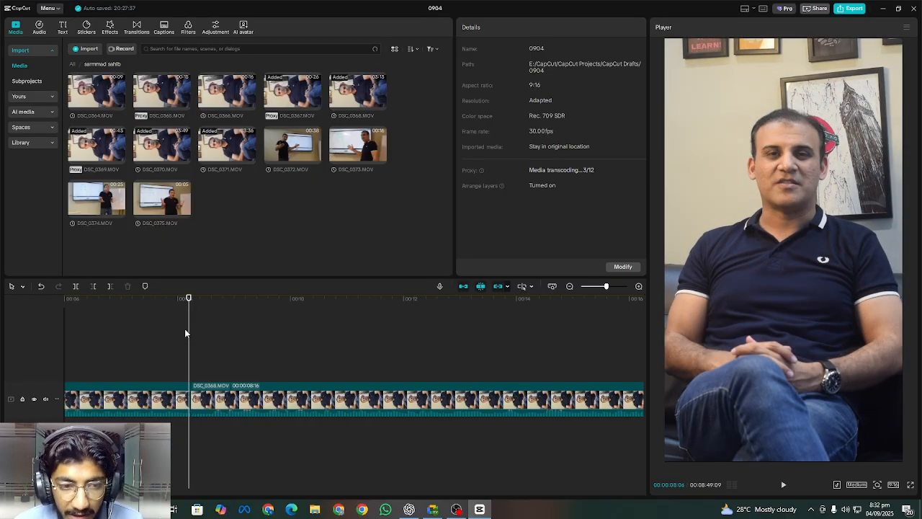
pyautogui.press('Right')
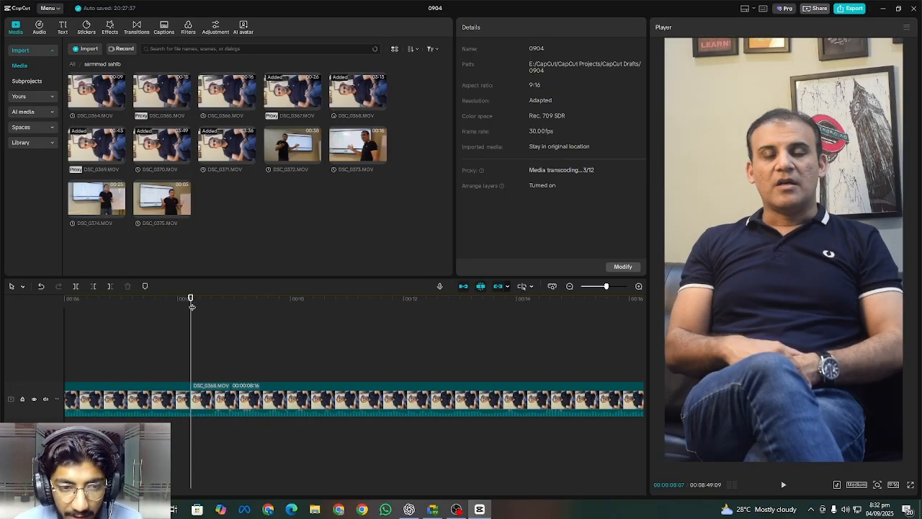
pyautogui.click(204, 404)
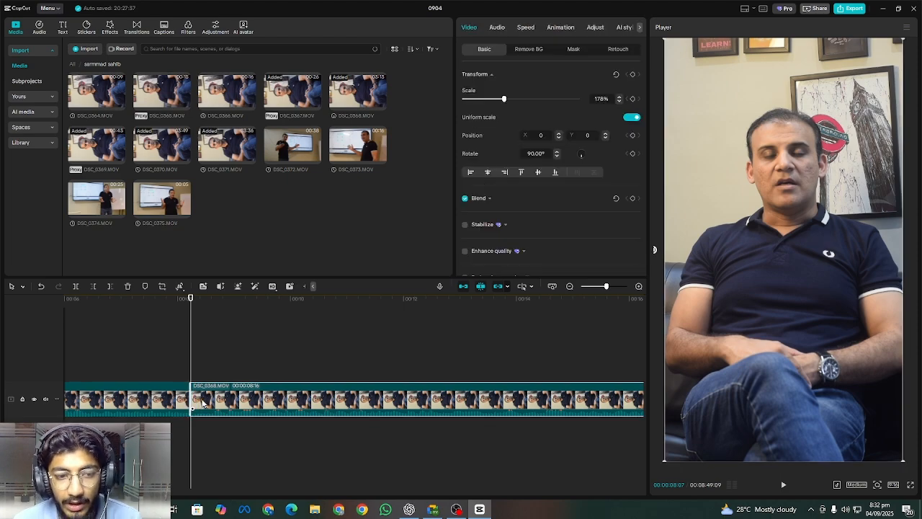
pyautogui.click(180, 407)
pyautogui.press('Left')
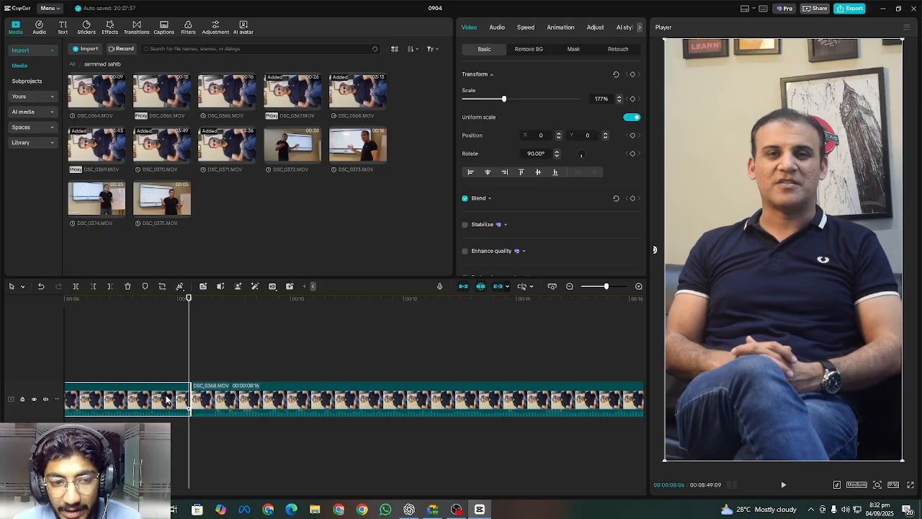
pyautogui.press('Right')
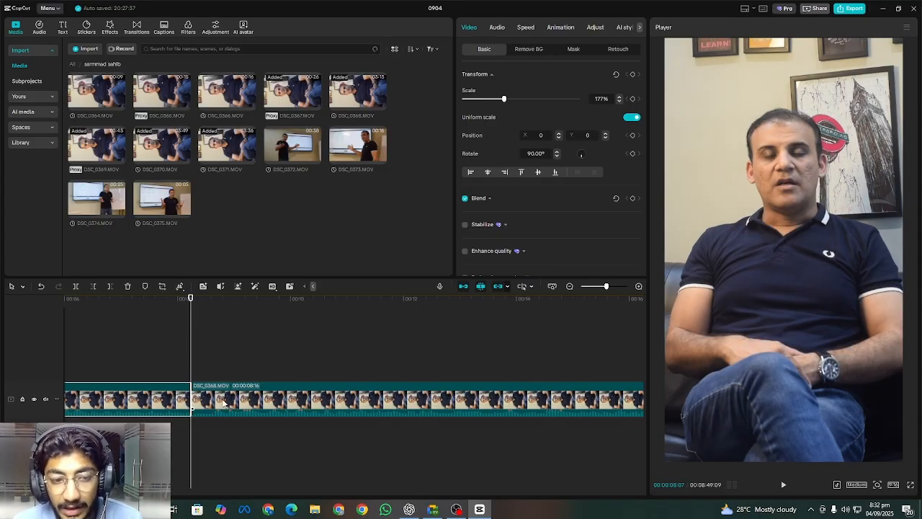
pyautogui.click(224, 404)
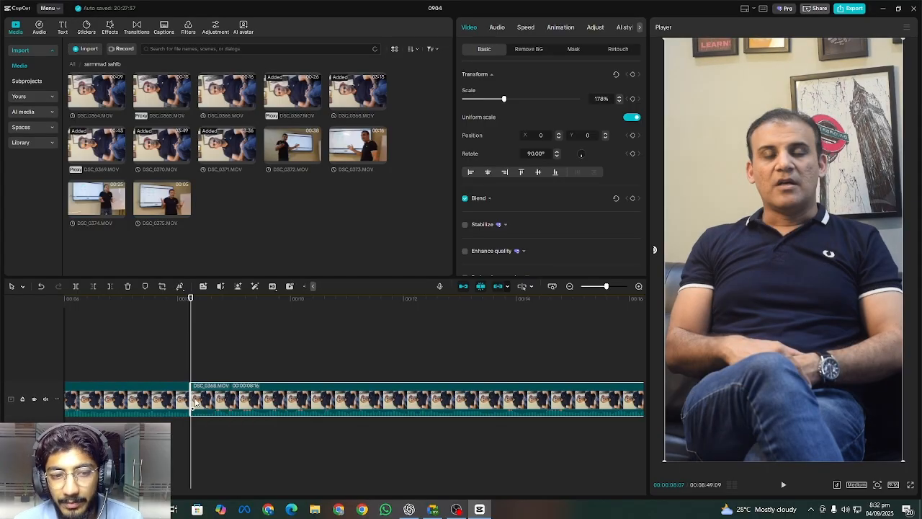
pyautogui.click(176, 400)
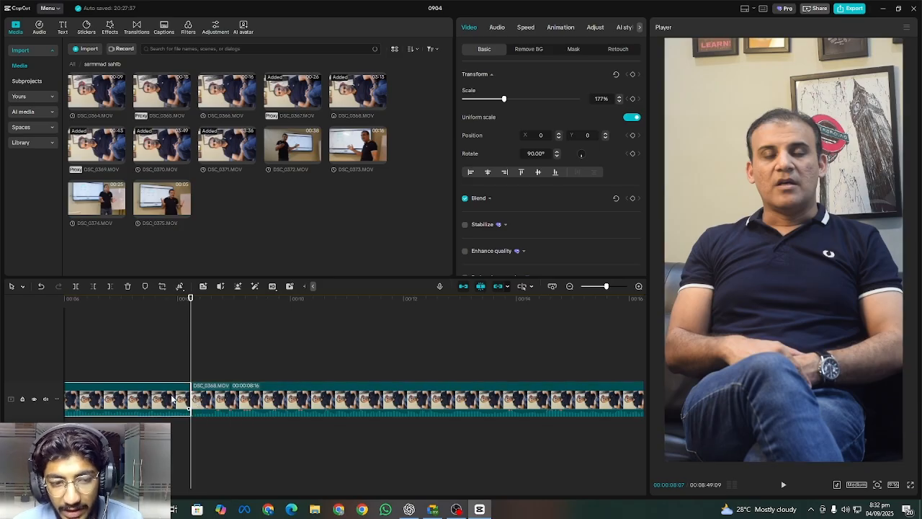
pyautogui.press('Left')
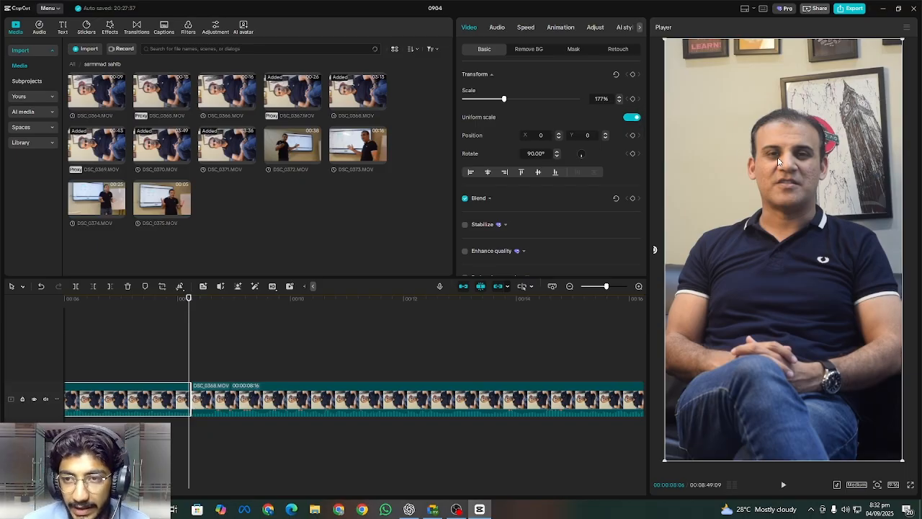
pyautogui.click(479, 508)
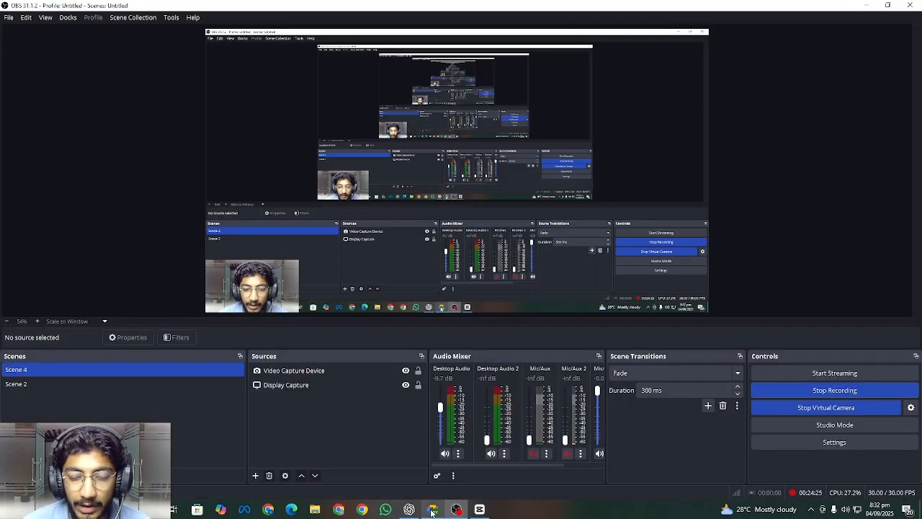
pyautogui.click(481, 508)
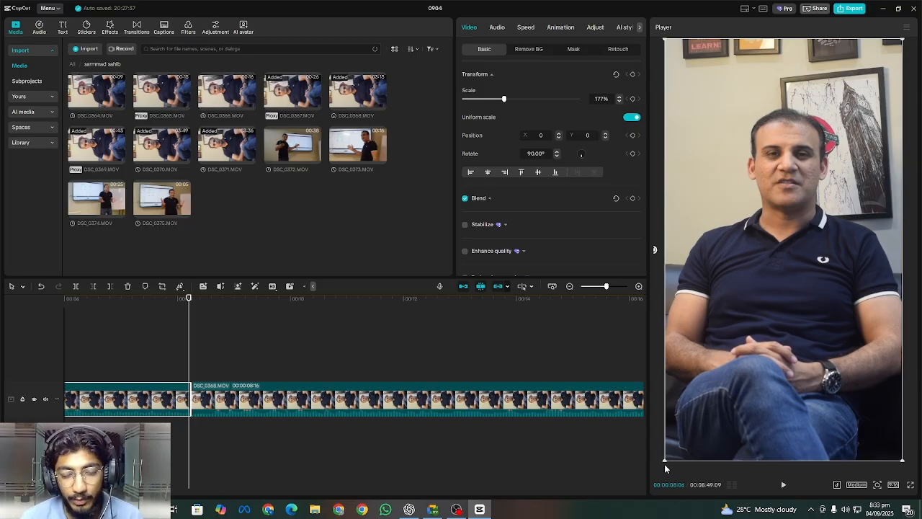
# Compare the subject's size and position in the last frame of DSC_0367.MOV and the first frame of DSC_0368.MOV
pyautogui.moveTo(664, 461); pyautogui.dragTo(726, 318)
pyautogui.hotkey('ctrl', 'z')
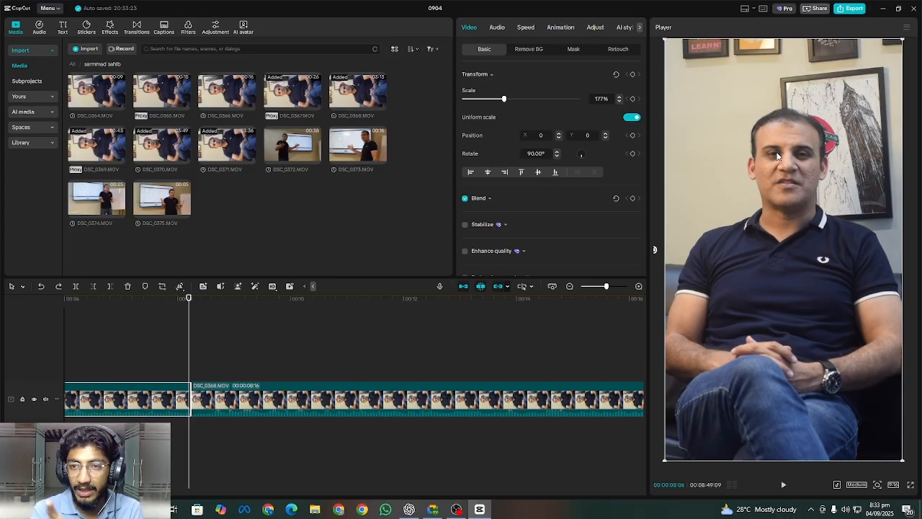
pyautogui.press('Right')
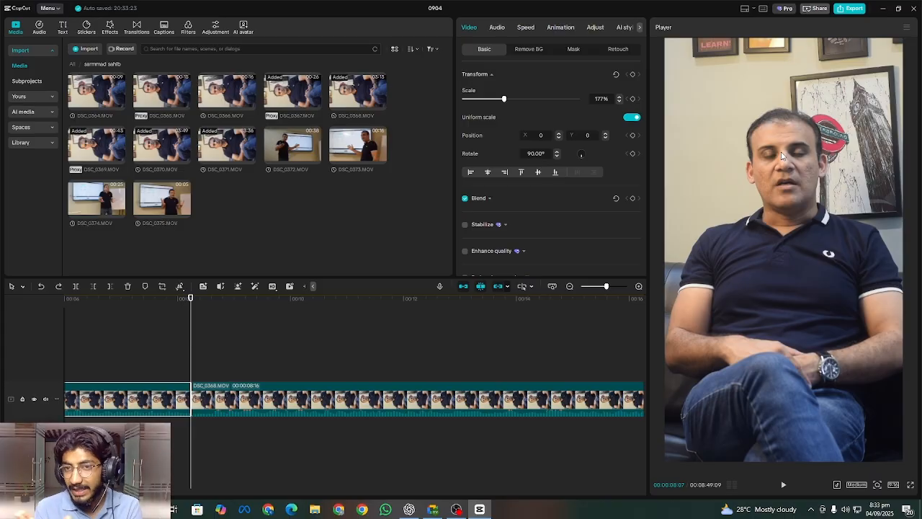
pyautogui.press('Left')
pyautogui.press('Right')
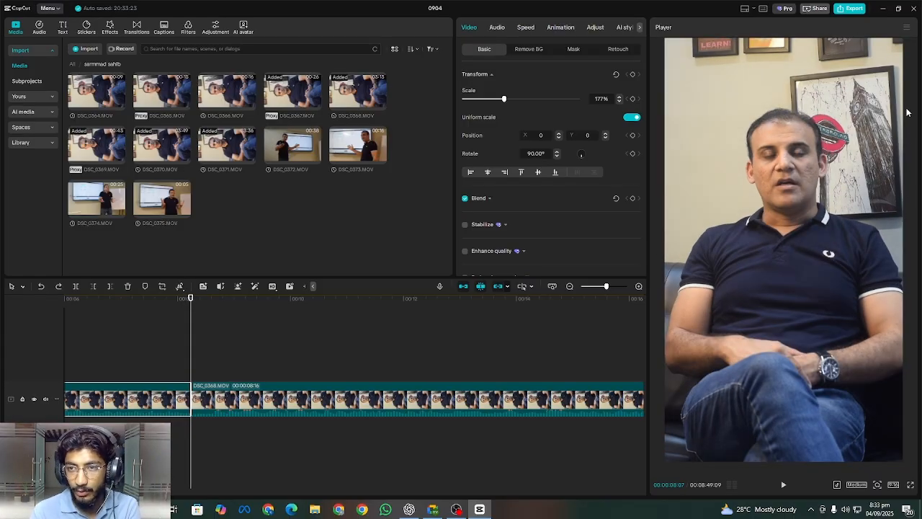
pyautogui.press('Right')
pyautogui.press('Right')
pyautogui.press('Left')
pyautogui.press('Left')
pyautogui.press('Left')
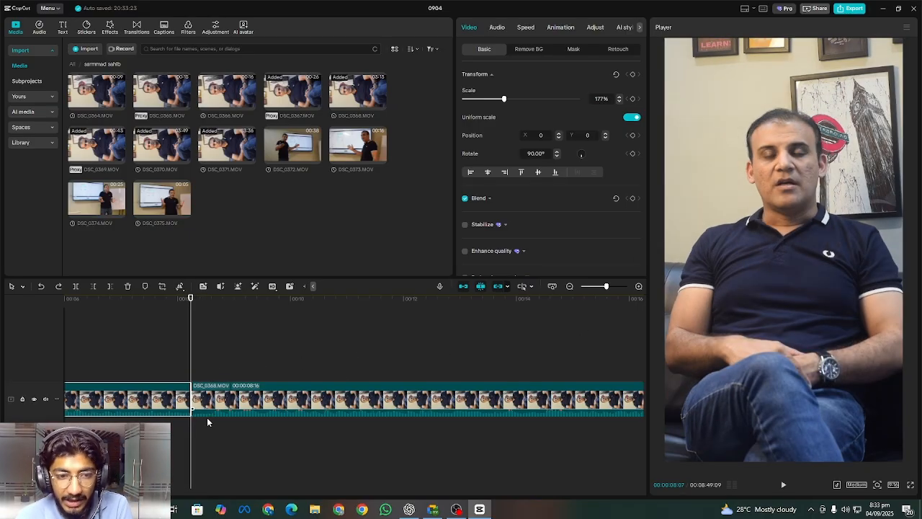
pyautogui.press('Right')
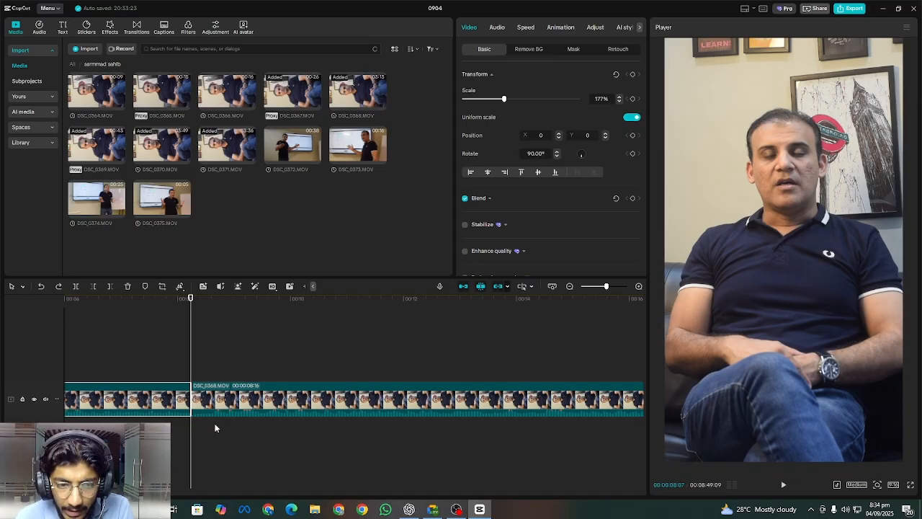
pyautogui.click(195, 427)
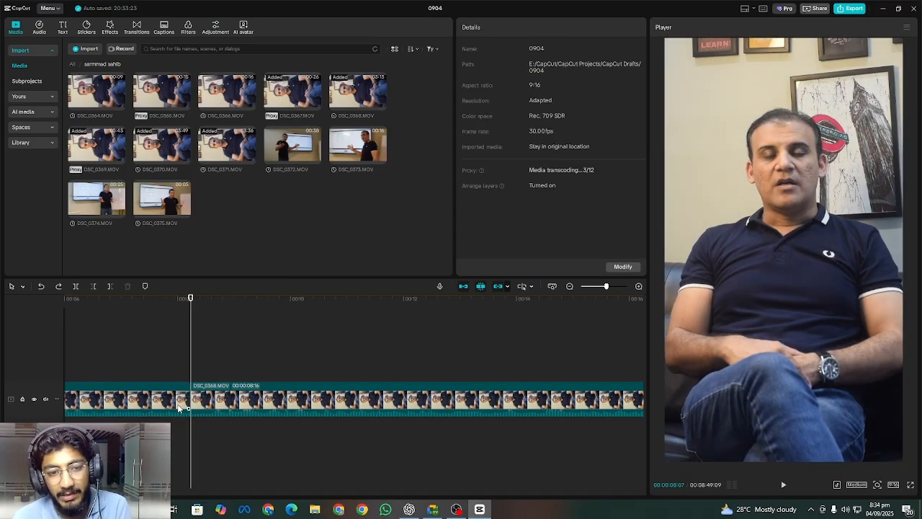
pyautogui.press('Left')
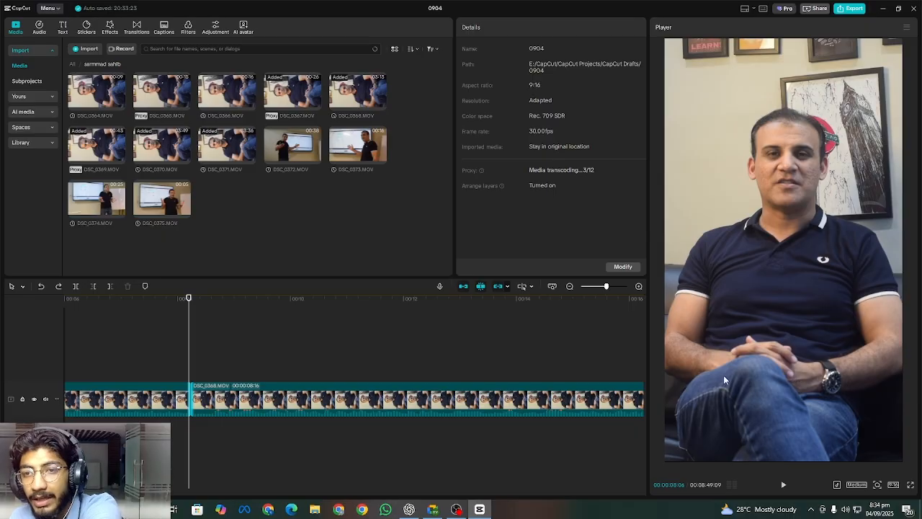
pyautogui.press('Right')
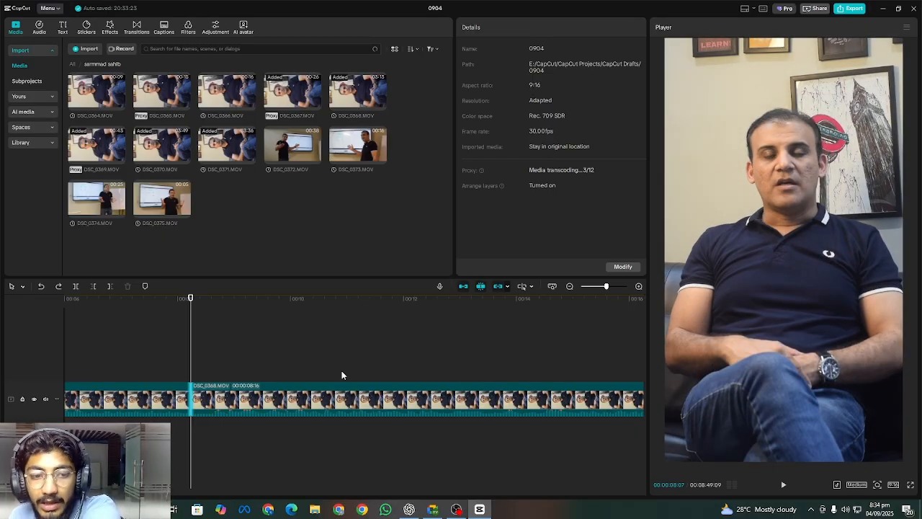
# Enlarge DSC_0368.MOV to 187% and shift it to position X 55, Y -35
pyautogui.click(300, 391)
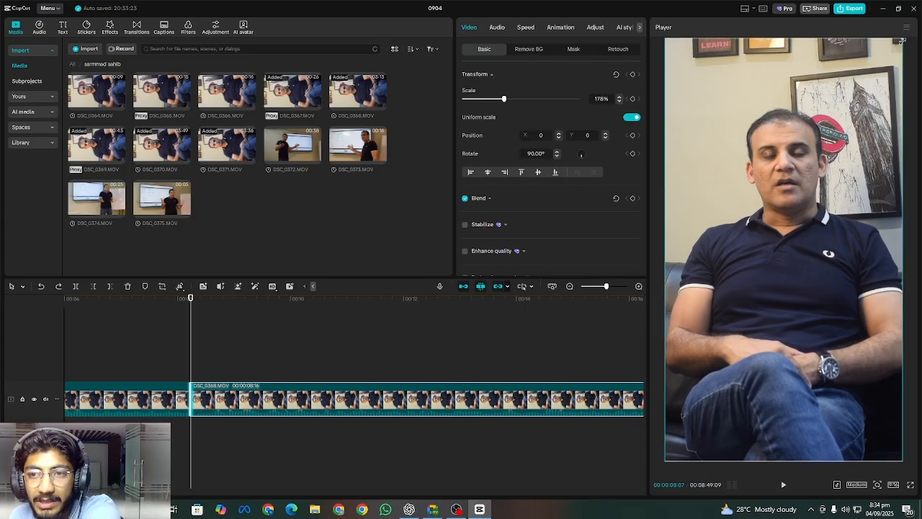
pyautogui.moveTo(902, 41); pyautogui.dragTo(910, 32)
pyautogui.moveTo(826, 179); pyautogui.dragTo(832, 182)
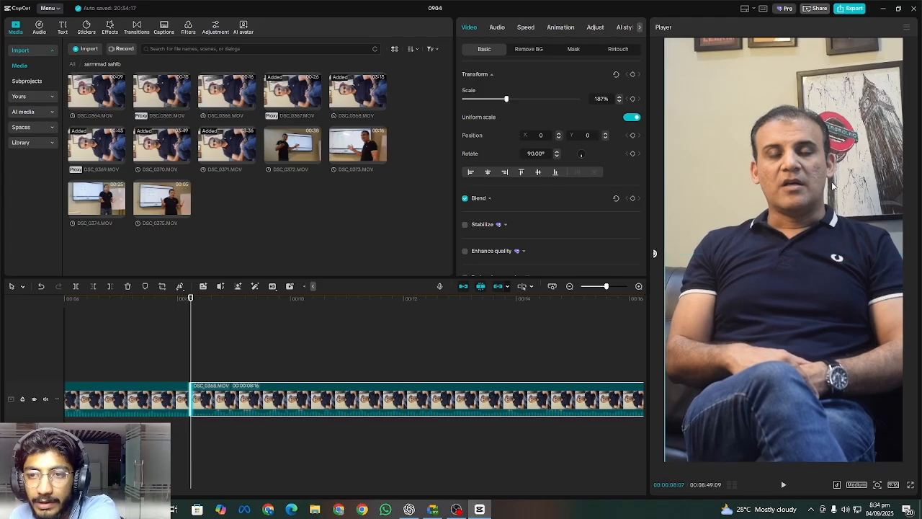
pyautogui.moveTo(832, 183); pyautogui.dragTo(832, 182)
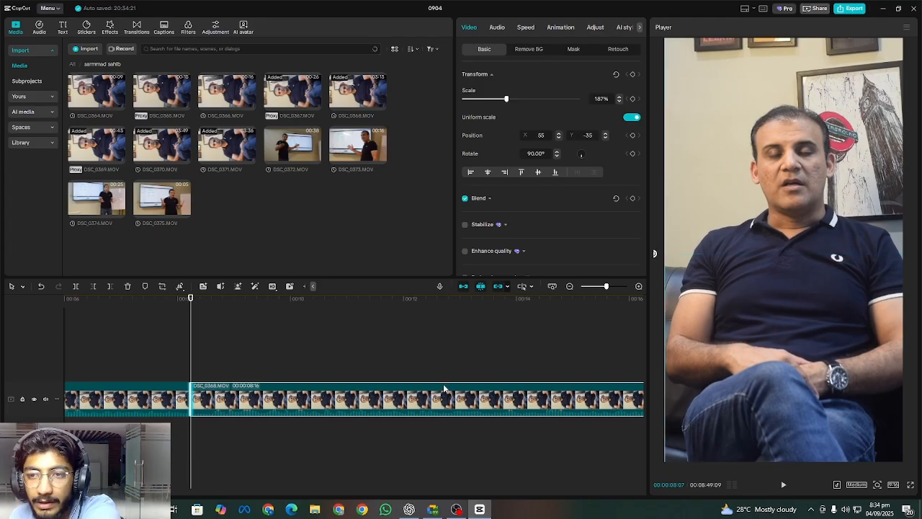
# Play back the cut between DSC_0367.MOV and DSC_0368.MOV several times from about 00:00:08:00 to check the new framing
pyautogui.click(183, 372)
pyautogui.click(183, 375)
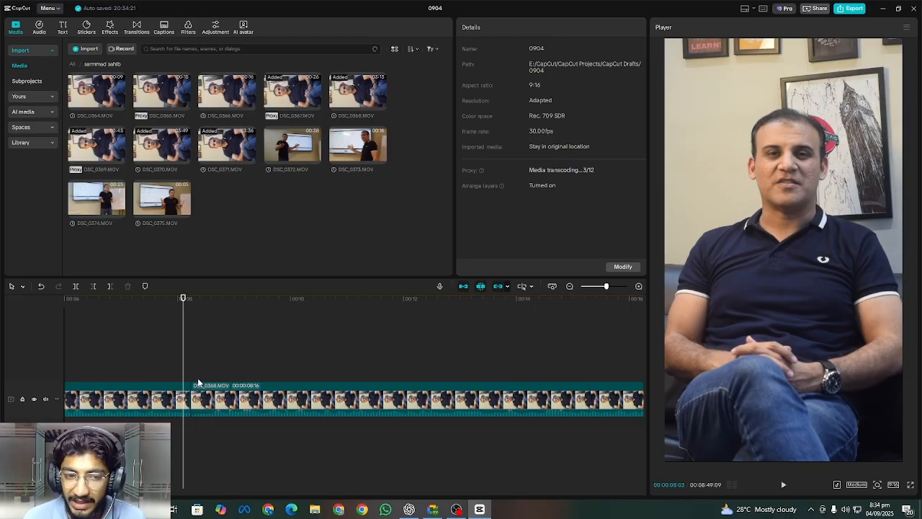
pyautogui.click(197, 374)
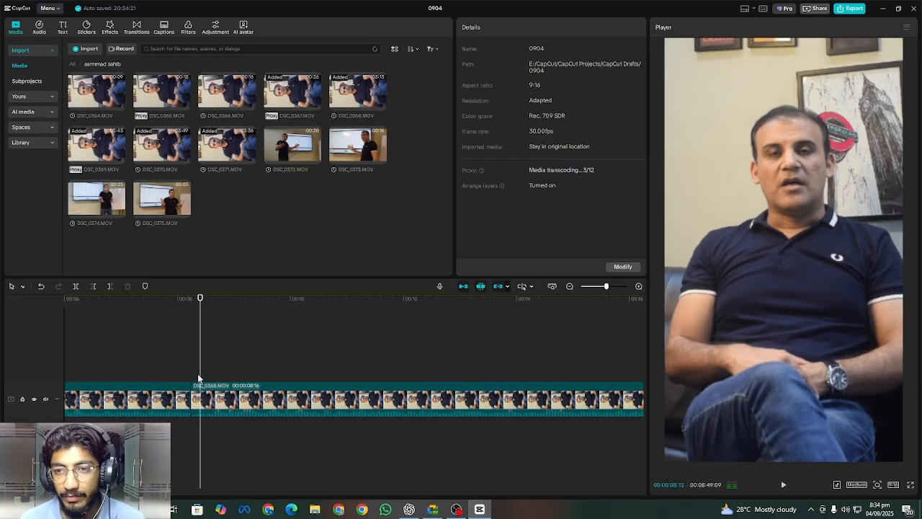
pyautogui.click(183, 378)
pyautogui.press('space')
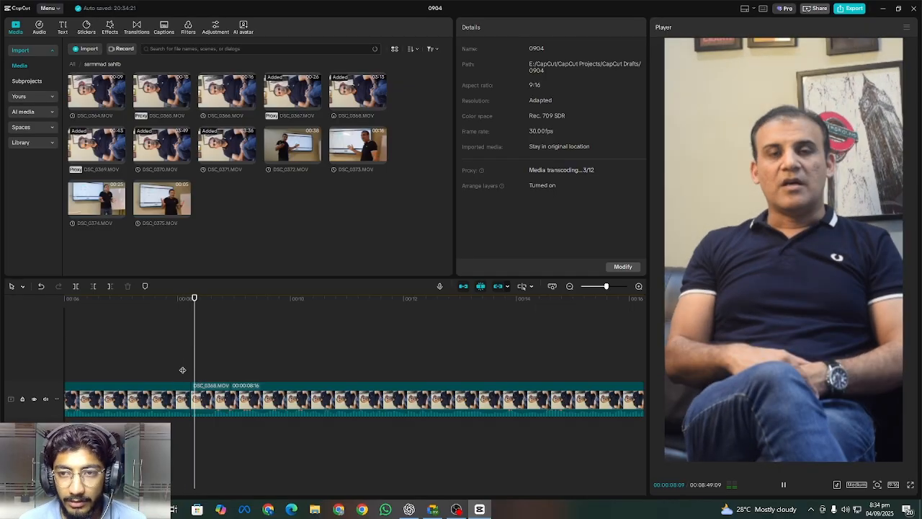
pyautogui.click(164, 376)
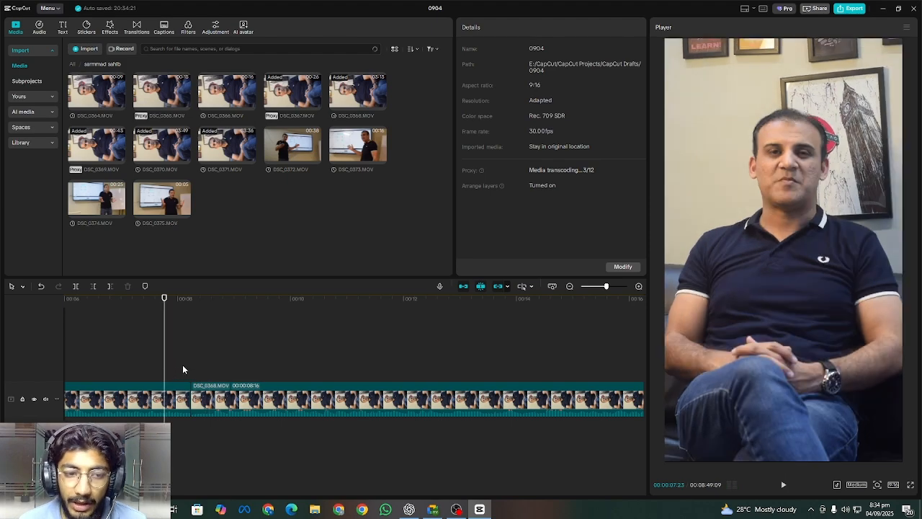
pyautogui.click(182, 369)
pyautogui.press('space')
pyautogui.press('space')
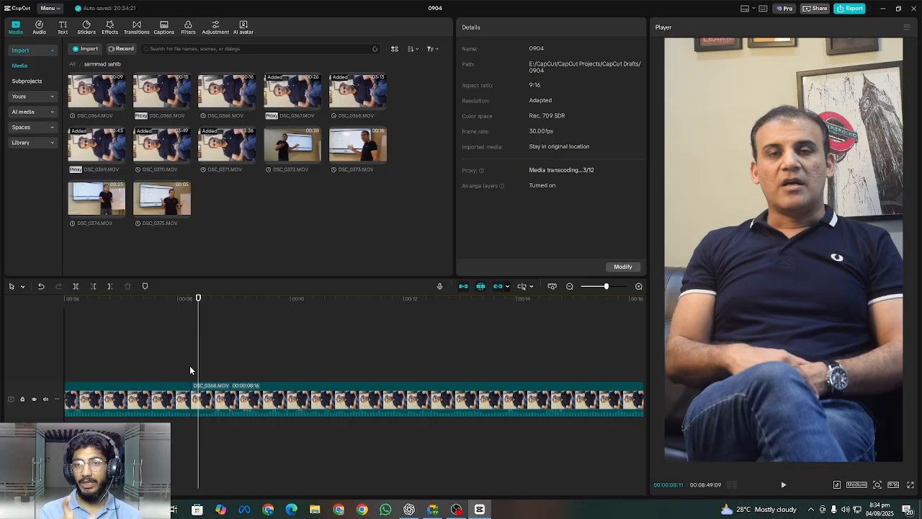
# Set the vertical position of DSC_0368.MOV to 0, checking the eye alignment with the preceding clip frame by frame across the cut
pyautogui.click(190, 368)
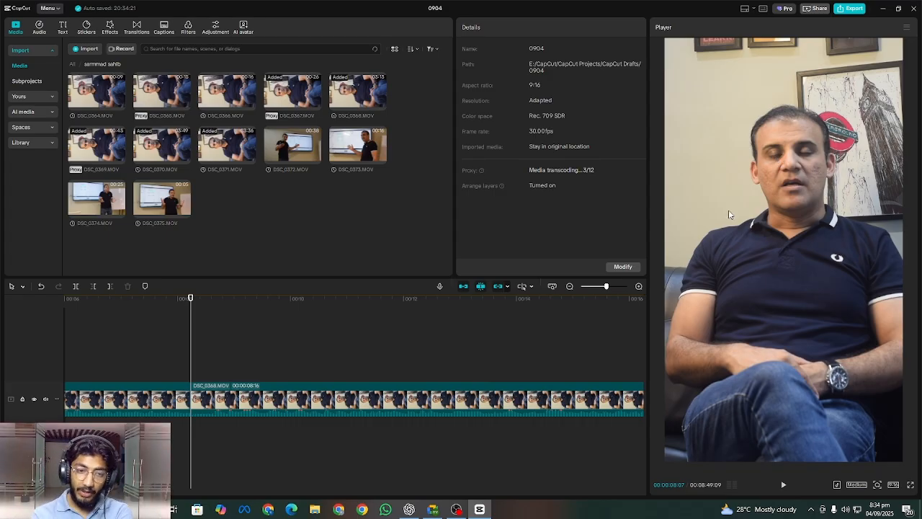
pyautogui.press('Left')
pyautogui.press('Left')
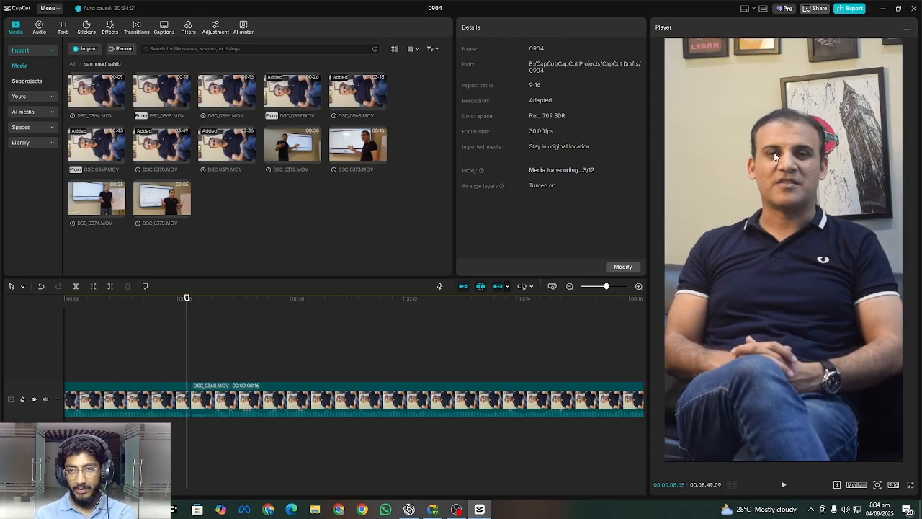
pyautogui.press('Right')
pyautogui.press('Right')
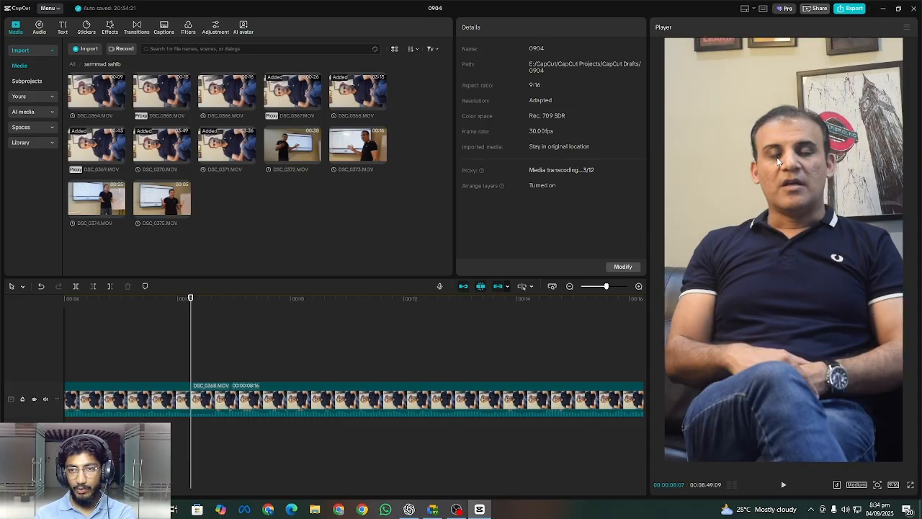
pyautogui.click(777, 160)
pyautogui.press('Left')
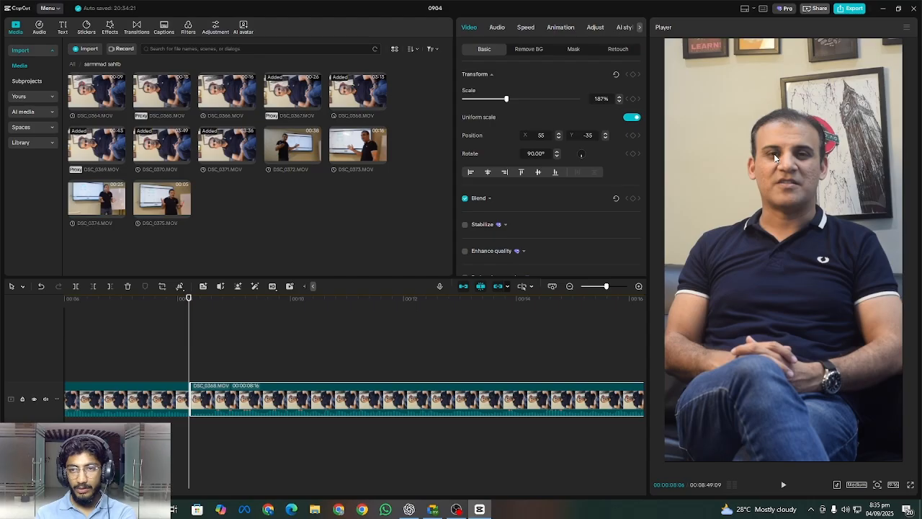
pyautogui.press('Right')
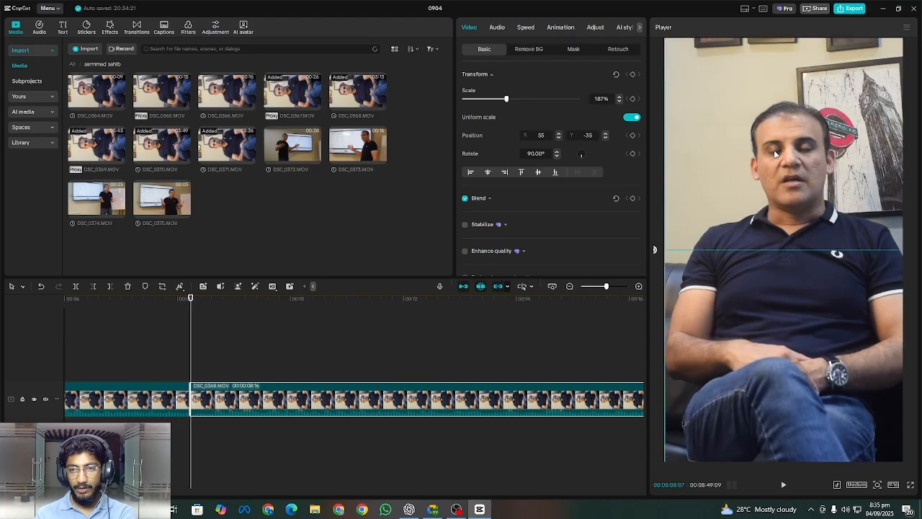
pyautogui.moveTo(774, 153); pyautogui.dragTo(776, 156)
pyautogui.press('Left')
pyautogui.press('Right')
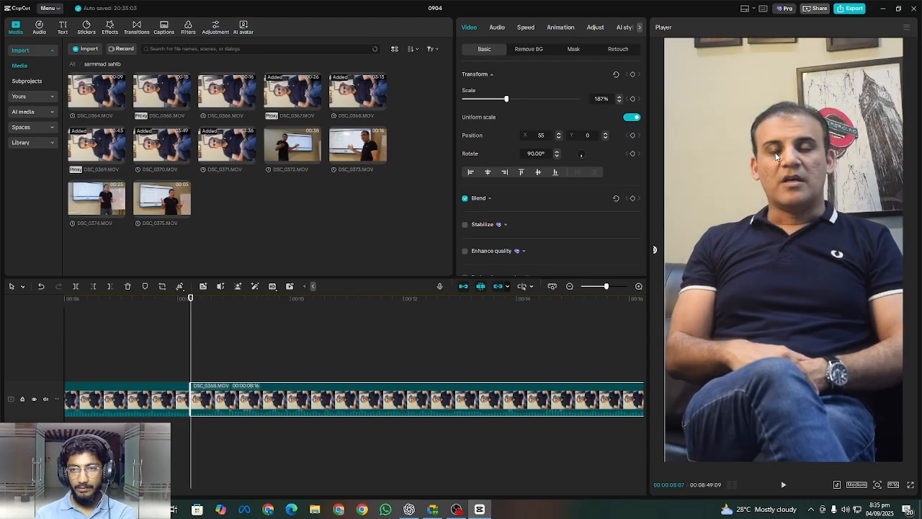
pyautogui.press('Left')
pyautogui.press('Right')
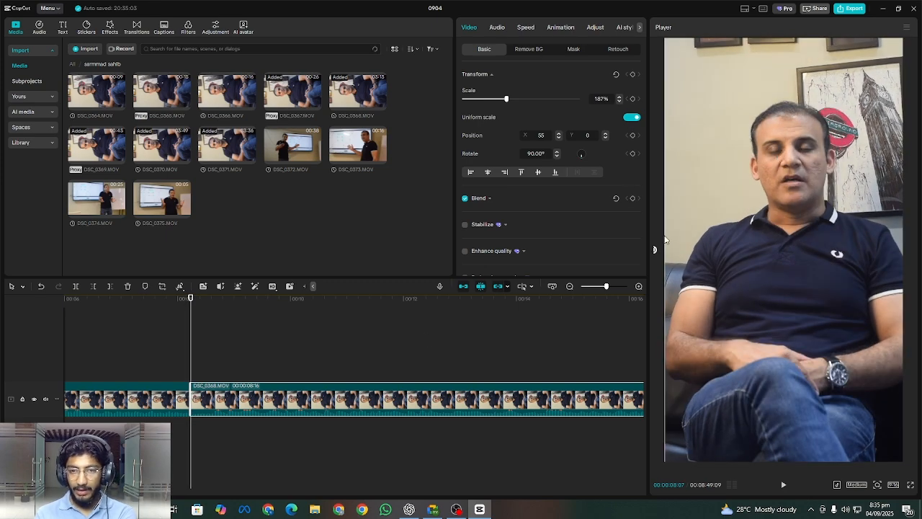
# Examine the end of DSC_0367.MOV and the start of DSC_0368.MOV around the cut at 00:00:08:07 in finer timeline detail
pyautogui.click(199, 447)
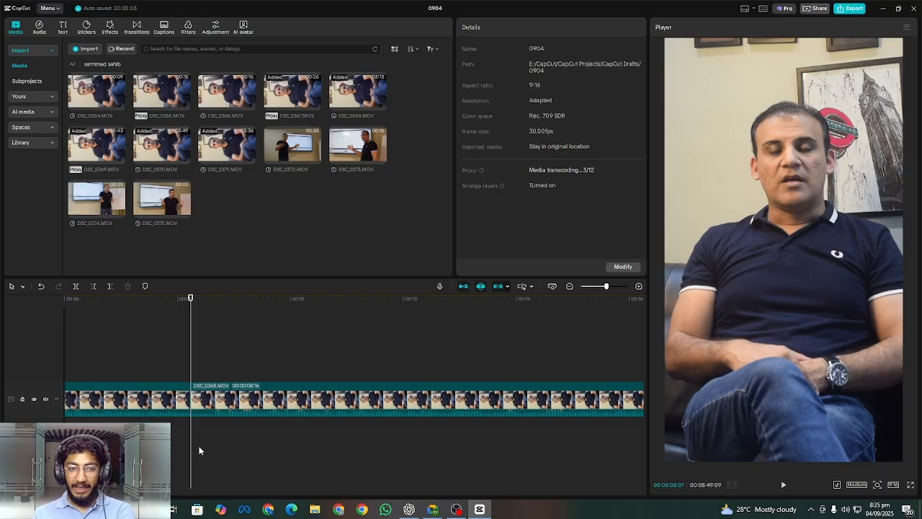
pyautogui.moveTo(192, 448); pyautogui.dragTo(213, 432)
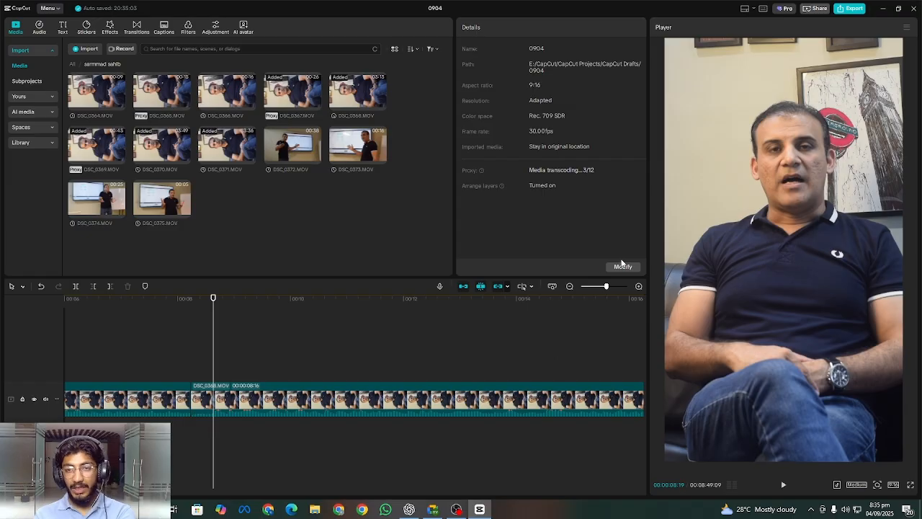
pyautogui.moveTo(607, 287); pyautogui.dragTo(614, 286)
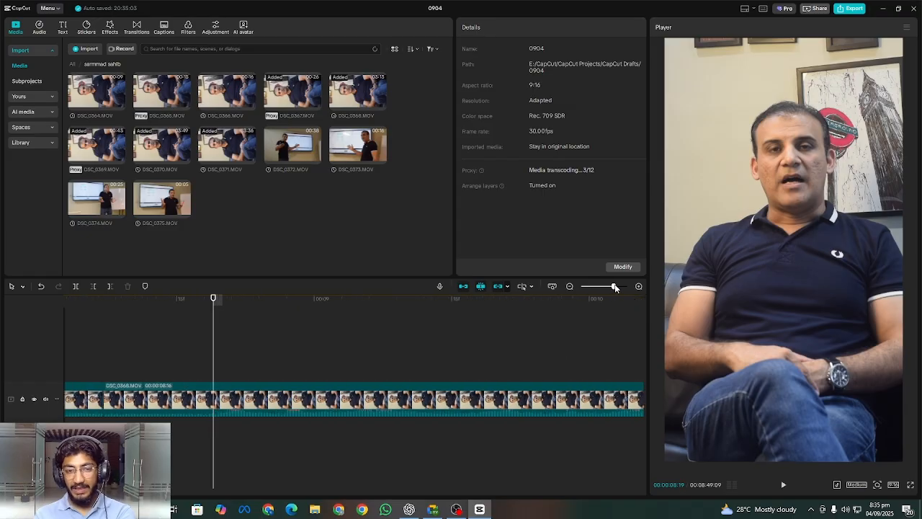
pyautogui.click(103, 321)
pyautogui.hscroll(-3, 297, 362)
pyautogui.click(262, 366)
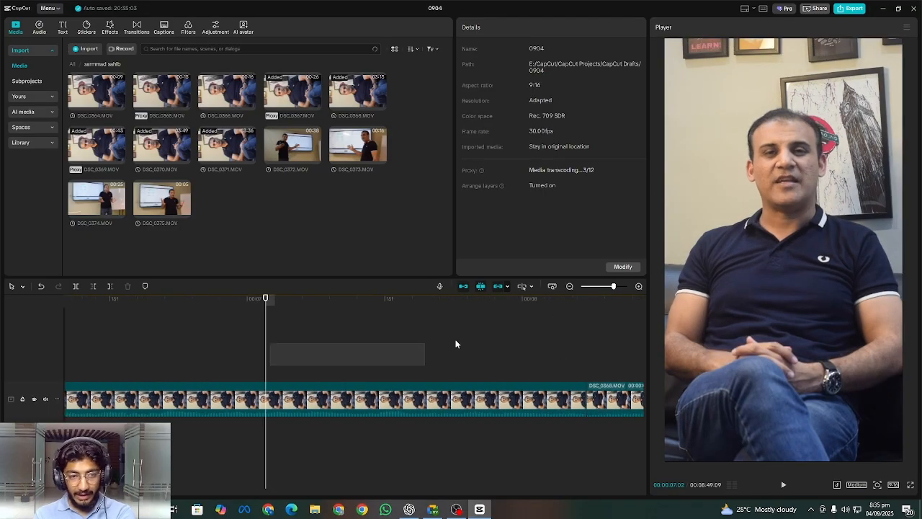
pyautogui.click(422, 472)
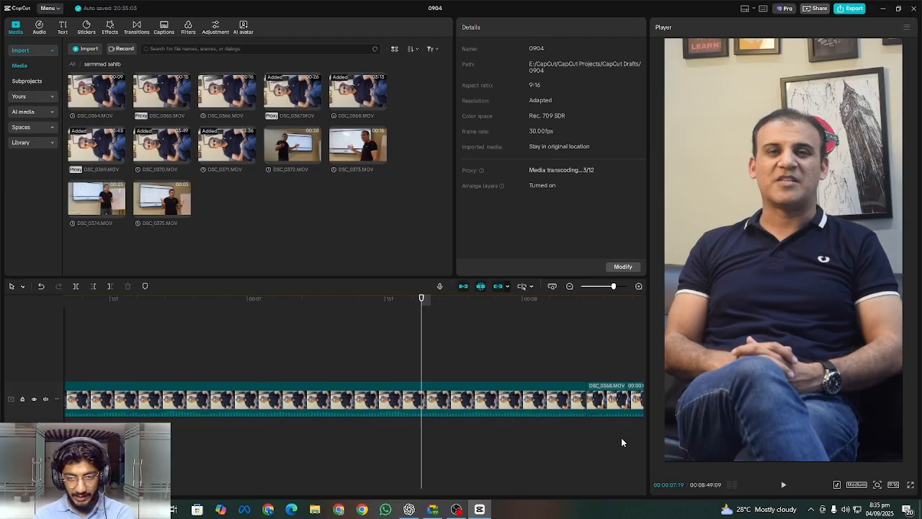
pyautogui.click(579, 417)
pyautogui.click(585, 428)
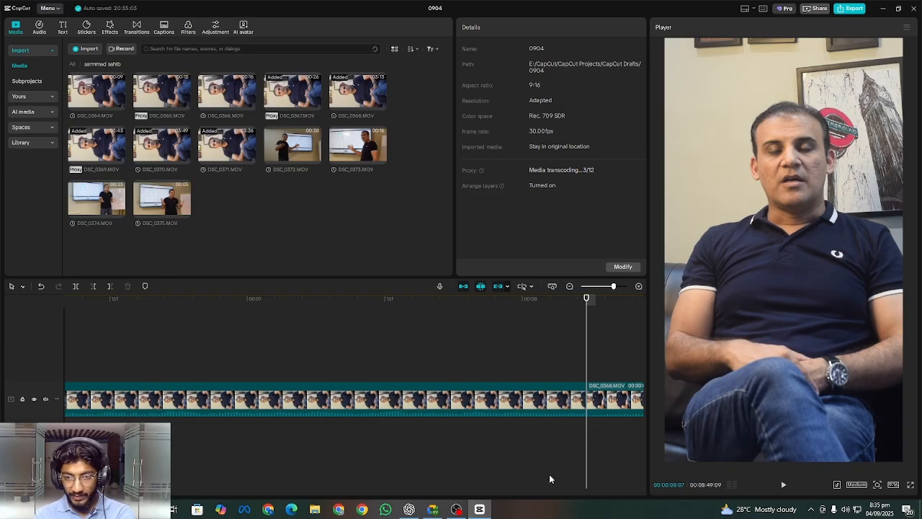
pyautogui.hscroll(5, 293, 430)
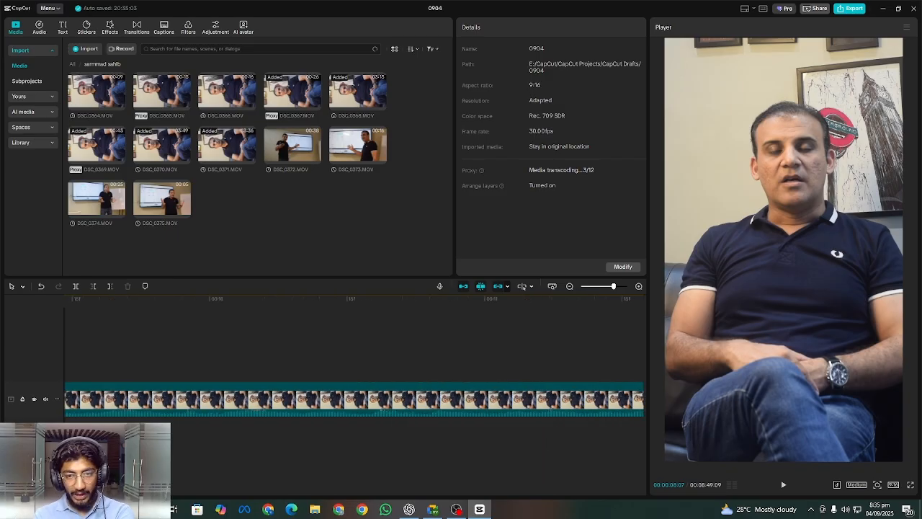
# Trim away the opening of DSC_0368.MOV before 00:00:08:19 and play back across the tightened cut
pyautogui.click(409, 386)
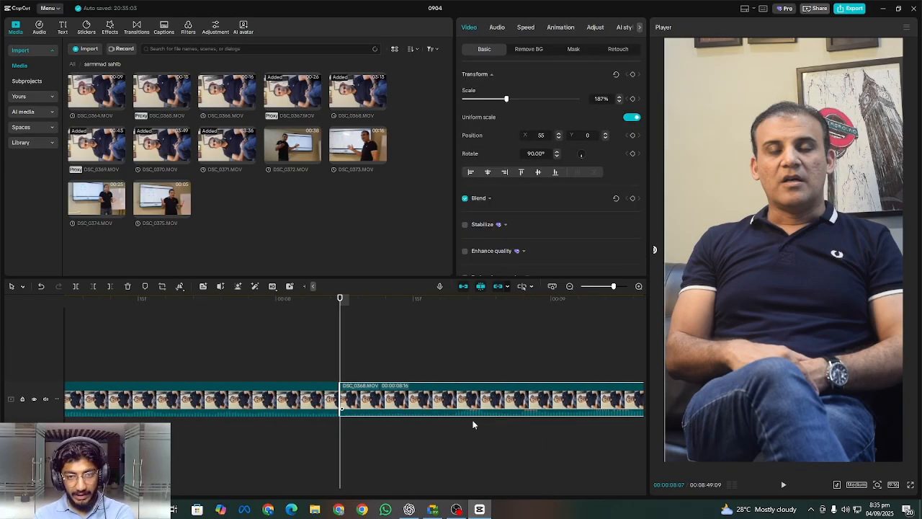
pyautogui.click(454, 427)
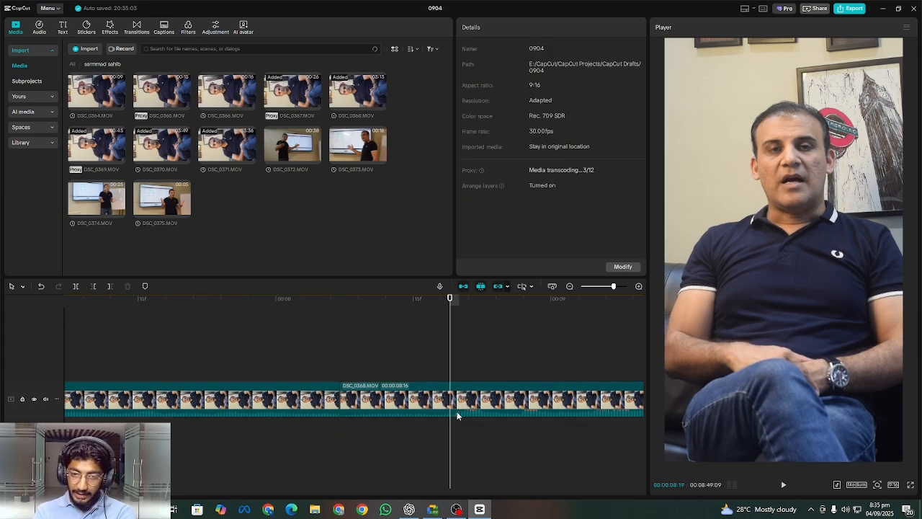
pyautogui.click(457, 411)
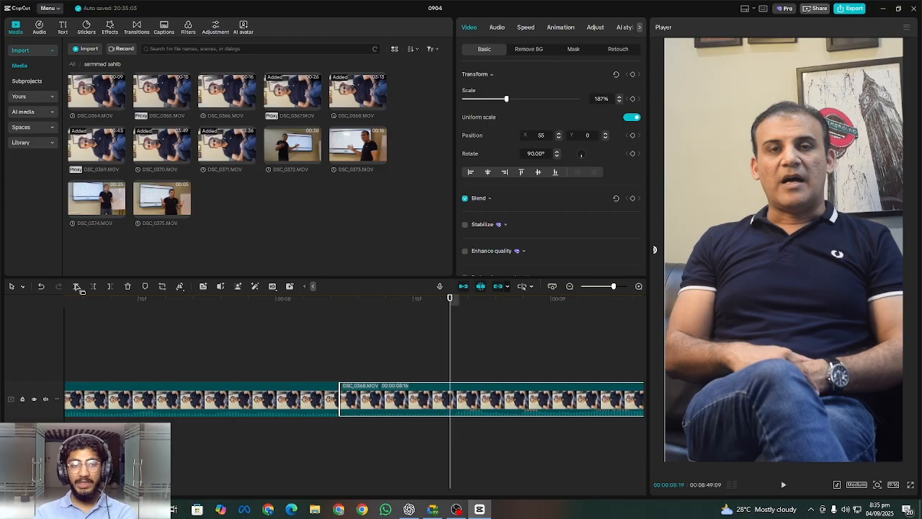
pyautogui.click(93, 287)
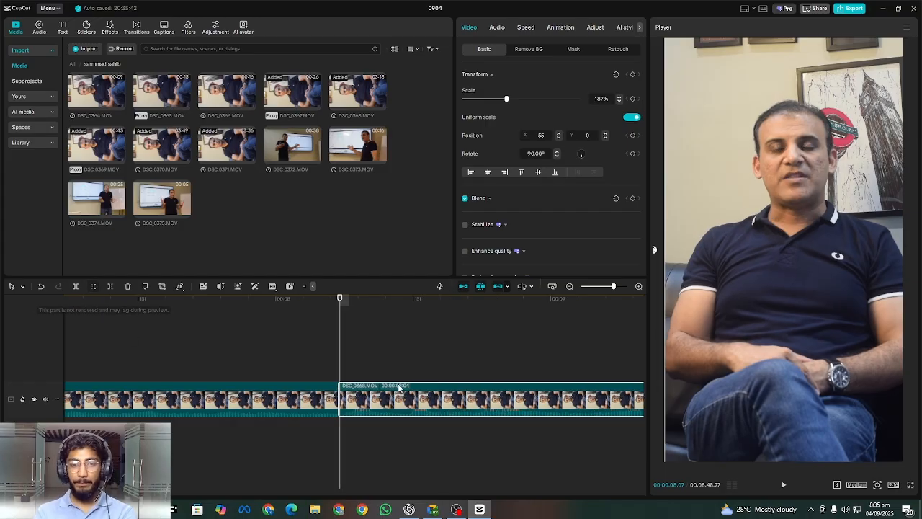
pyautogui.click(316, 344)
pyautogui.press('space')
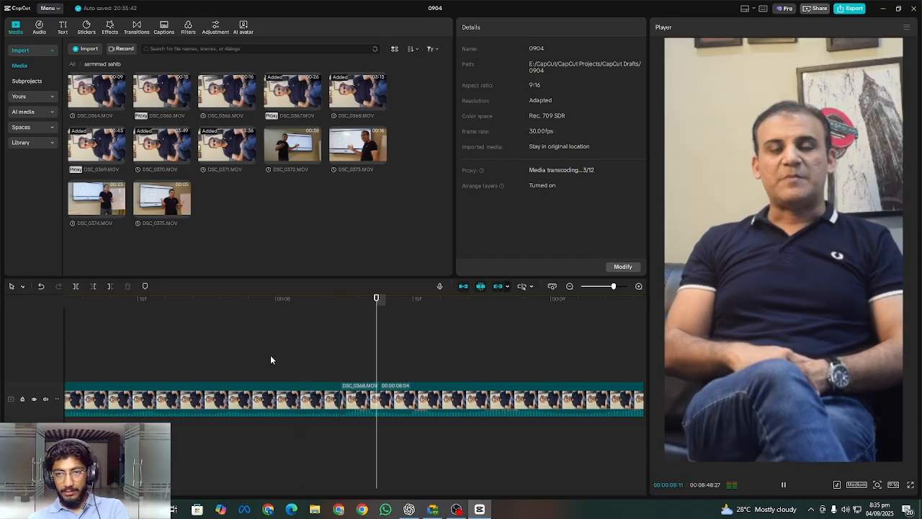
# Compare the subject's eye position on either side of the cut at 00:00:08:07 through playback and frame-by-frame stepping
pyautogui.click(282, 364)
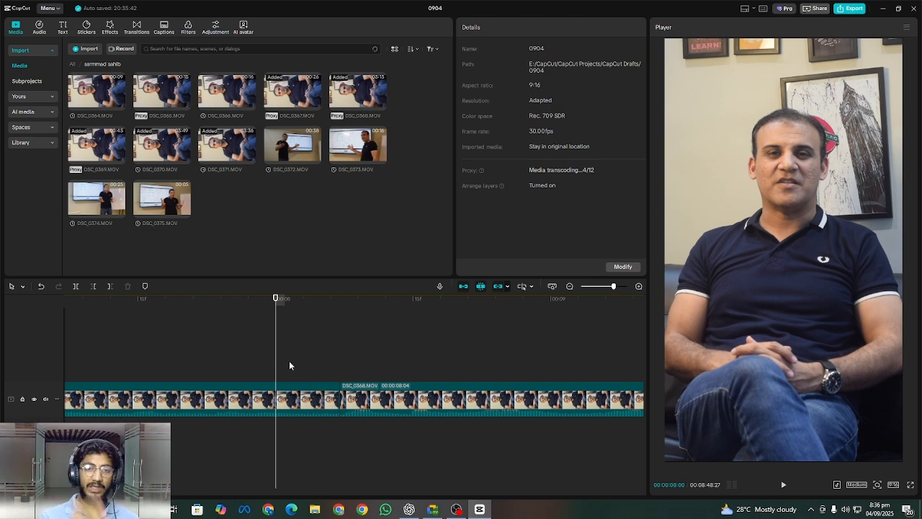
pyautogui.click(331, 439)
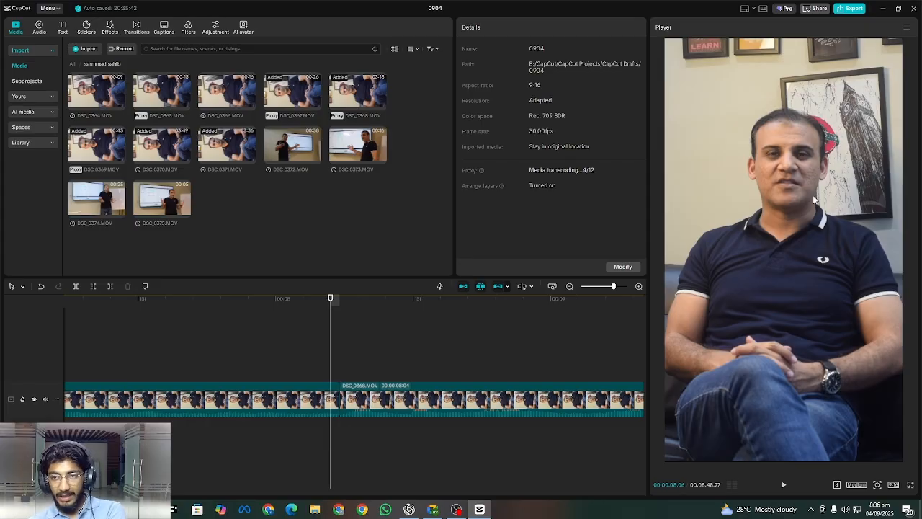
pyautogui.press('Right')
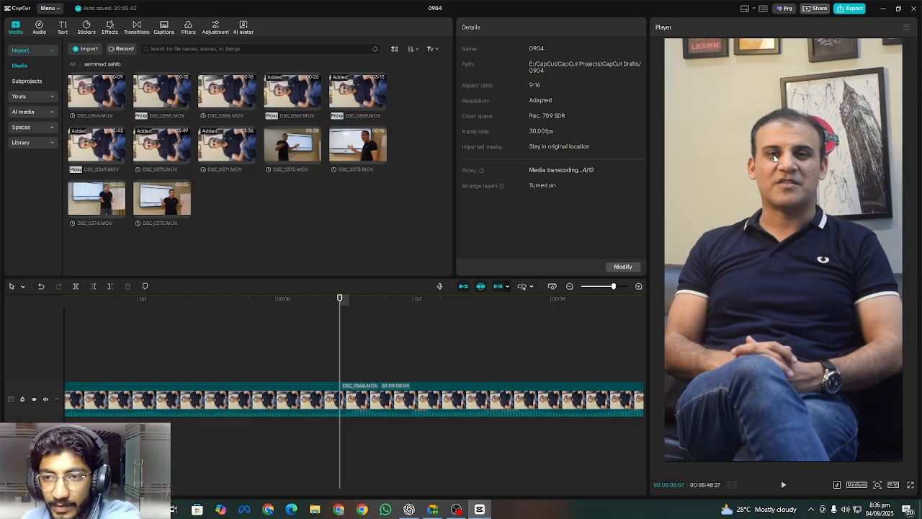
pyautogui.press('Left')
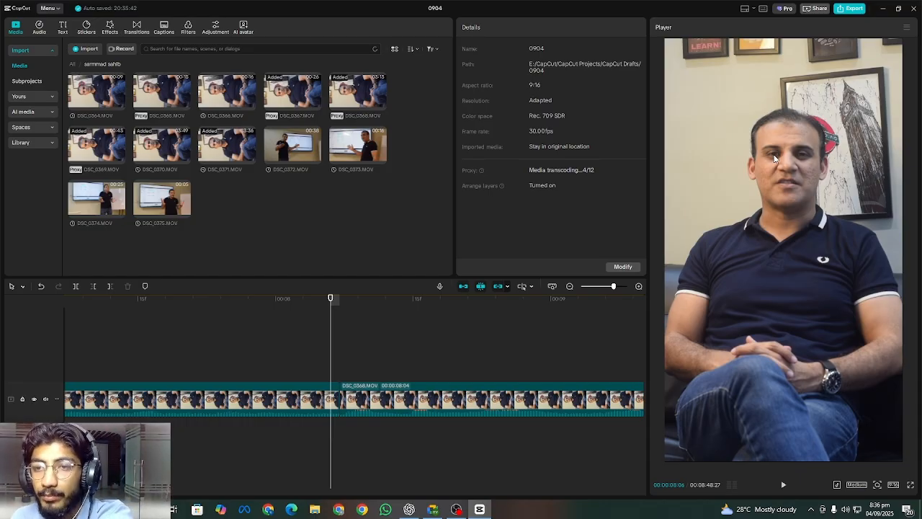
pyautogui.press('Right')
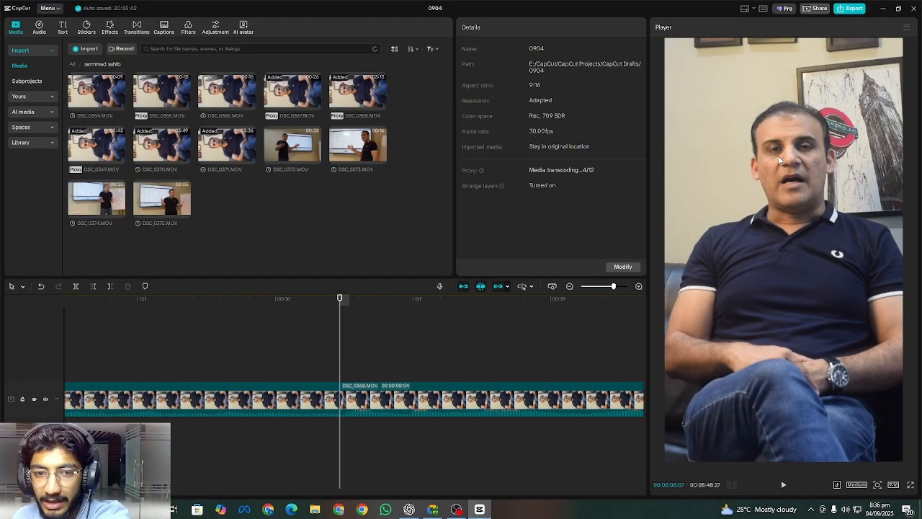
# Try reframing DSC_0368.MOV by undoing a trial rotation and enlarging the clip to 230% at about X 66, Y -259
pyautogui.moveTo(832, 194)
pyautogui.mouseDown()
pyautogui.moveTo(825, 205)
pyautogui.moveTo(818, 199)
pyautogui.mouseUp()
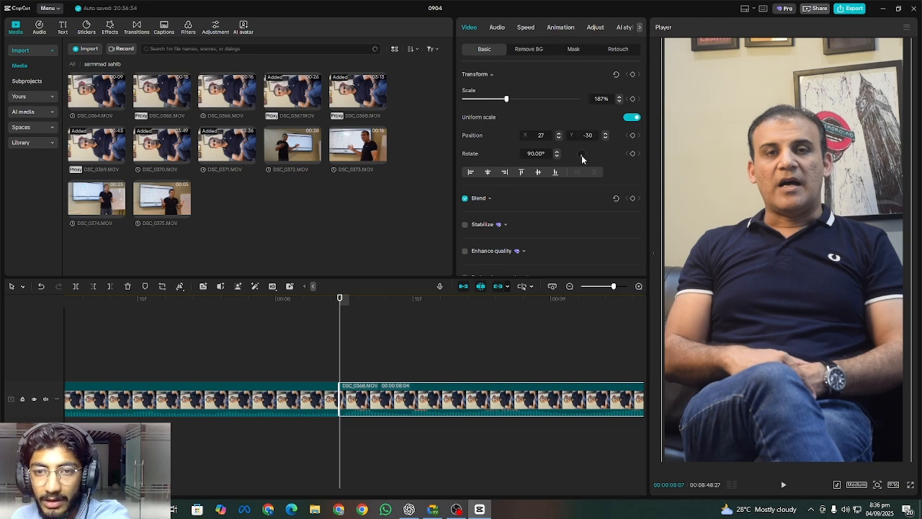
pyautogui.moveTo(582, 159)
pyautogui.mouseDown()
pyautogui.moveTo(594, 150)
pyautogui.moveTo(587, 143)
pyautogui.moveTo(568, 149)
pyautogui.mouseUp()
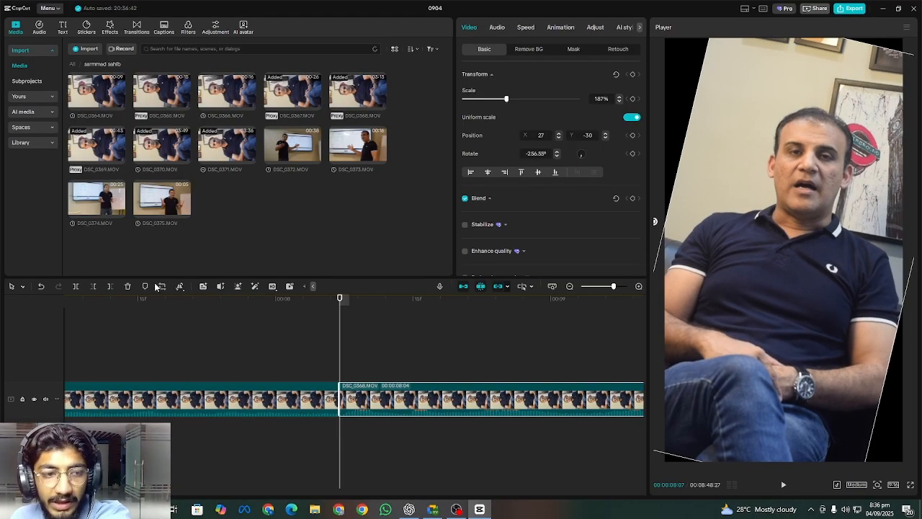
pyautogui.click(41, 285)
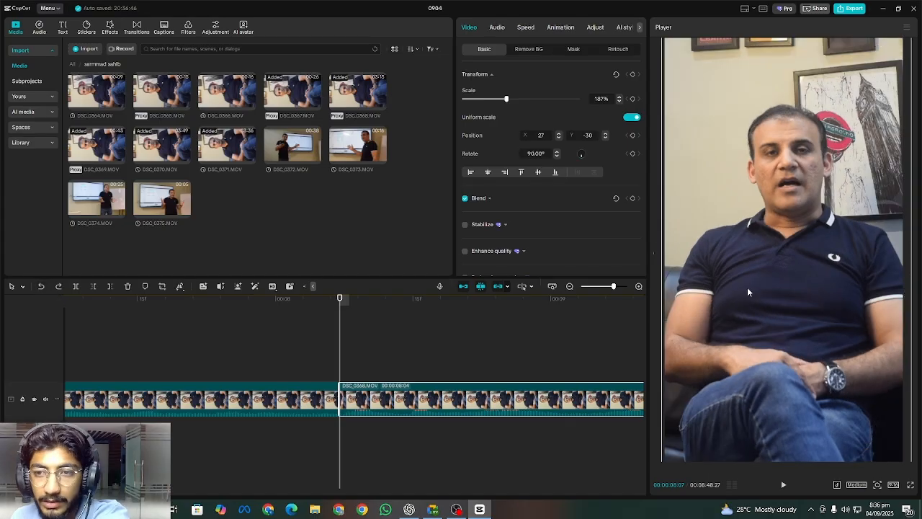
pyautogui.moveTo(747, 286)
pyautogui.mouseDown()
pyautogui.moveTo(751, 272)
pyautogui.moveTo(753, 285)
pyautogui.mouseUp()
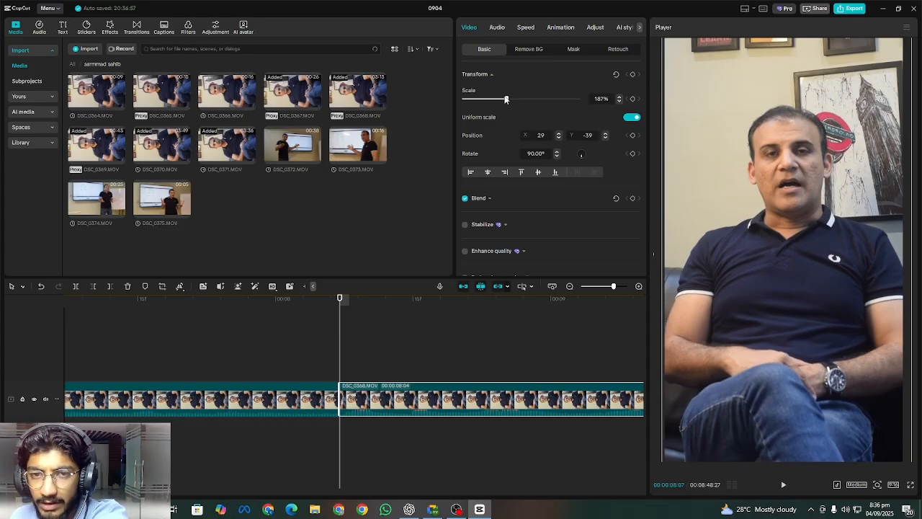
pyautogui.moveTo(505, 98); pyautogui.dragTo(516, 99)
pyautogui.moveTo(852, 178); pyautogui.dragTo(858, 202)
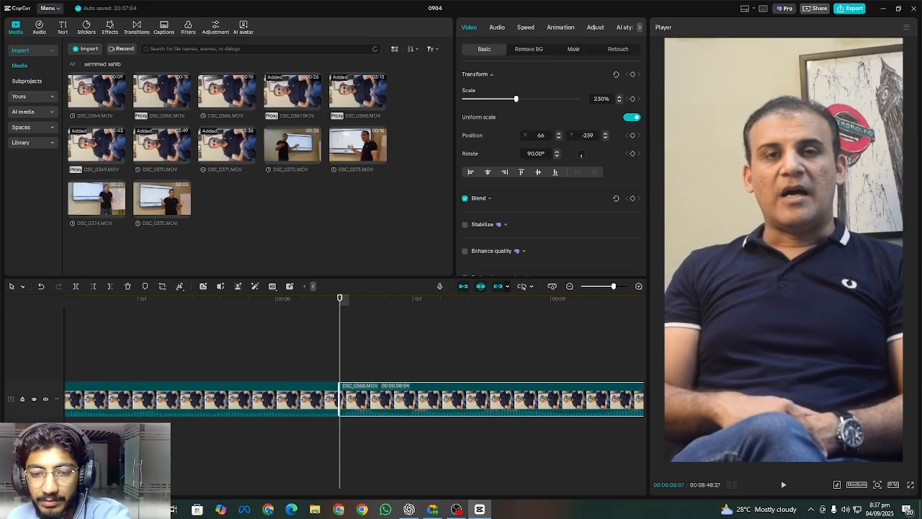
pyautogui.click(436, 509)
pyautogui.moveTo(480, 511)
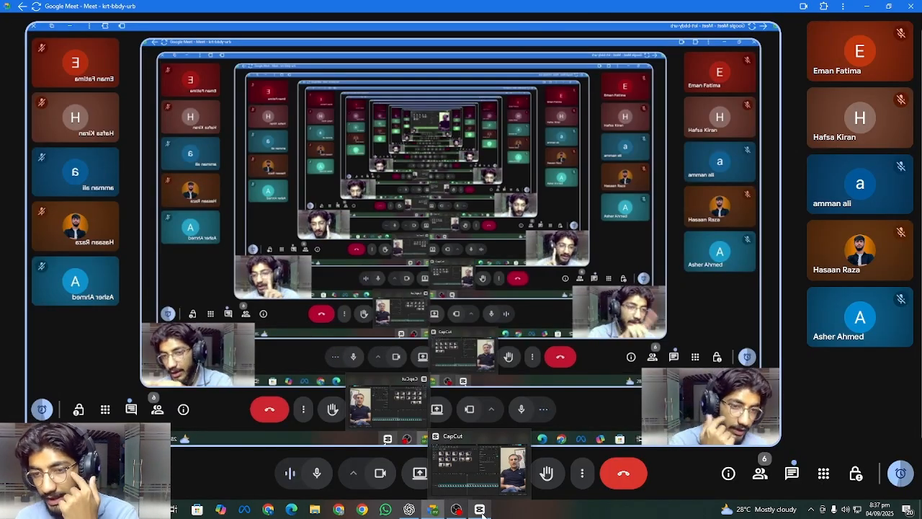
pyautogui.click(480, 510)
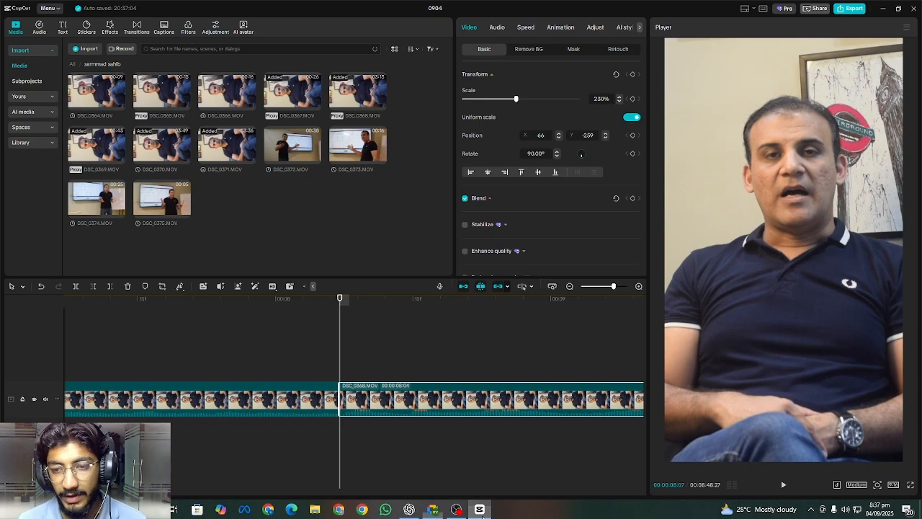
# Play back the cut into the enlarged DSC_0368.MOV from about 00:00:07:20 to judge the zoom jump
pyautogui.click(308, 344)
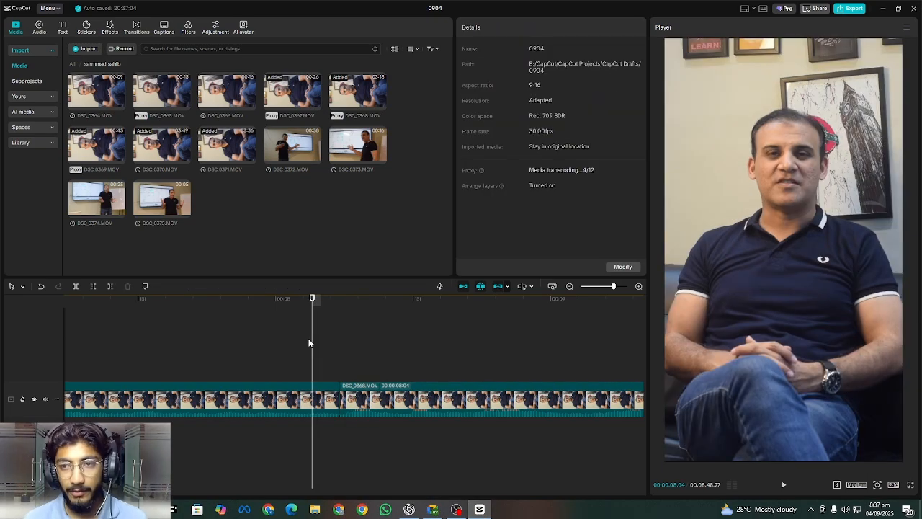
pyautogui.click(234, 336)
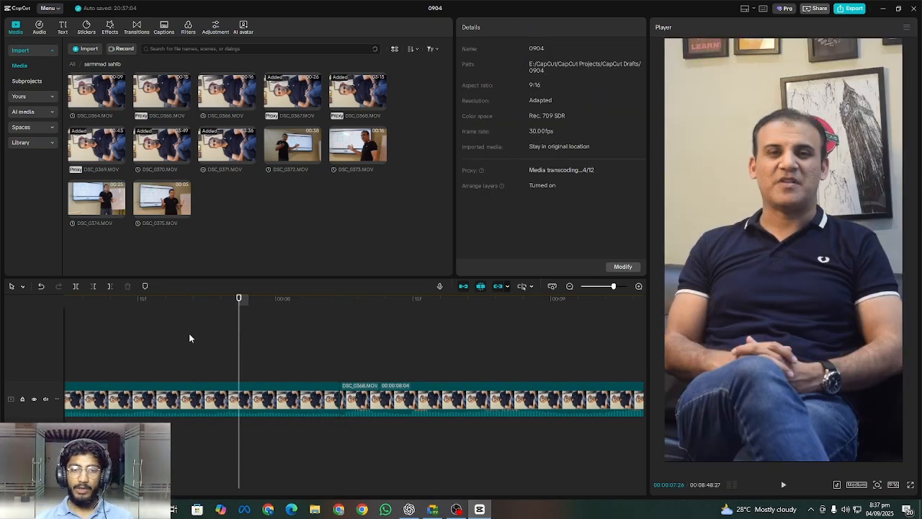
pyautogui.click(190, 336)
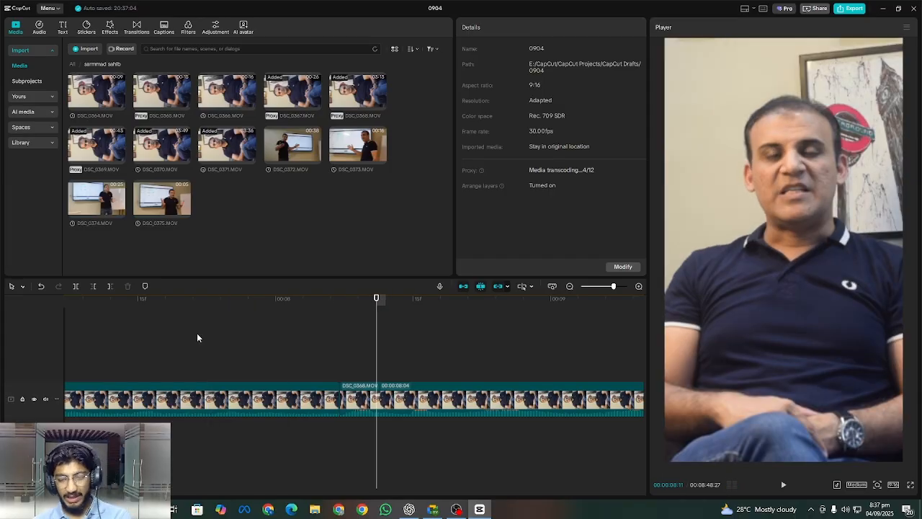
# Set the scale of DSC_0368.MOV to 192% and reposition it on the horizontal centre guide, matching the preceding clip's eye level
pyautogui.press('Up')
pyautogui.click(376, 408)
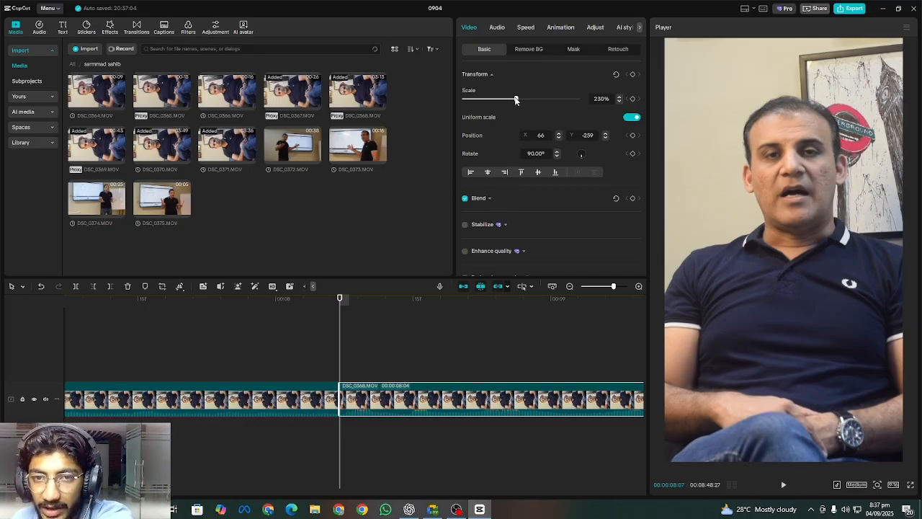
pyautogui.moveTo(515, 101); pyautogui.dragTo(506, 100)
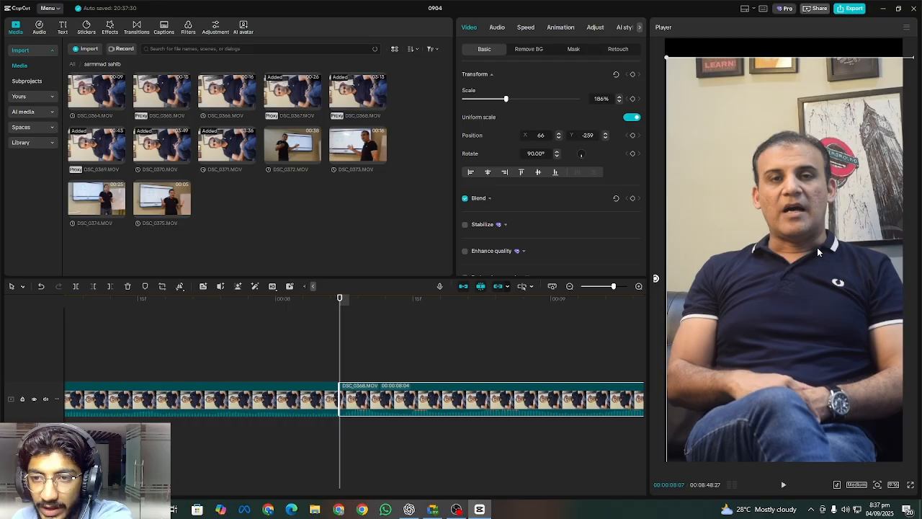
pyautogui.moveTo(817, 247); pyautogui.dragTo(811, 229)
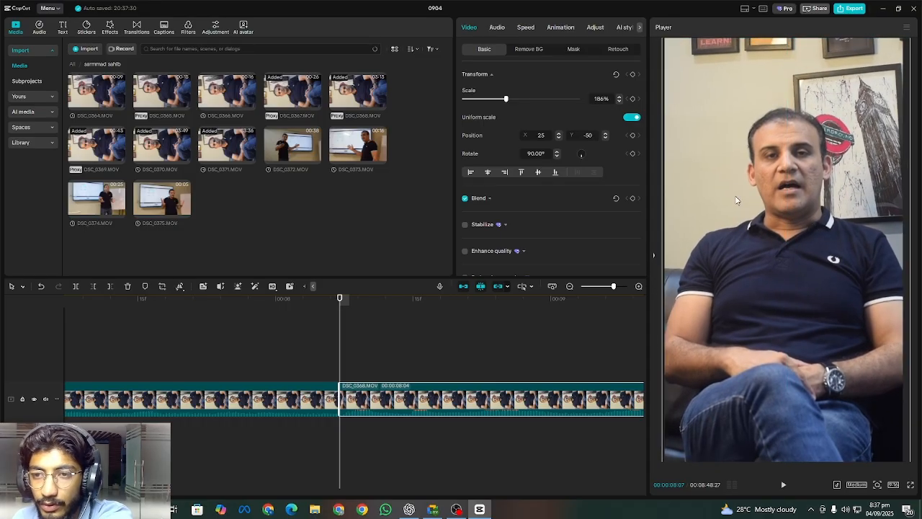
pyautogui.click(618, 98)
pyautogui.click(618, 97)
pyautogui.click(618, 97)
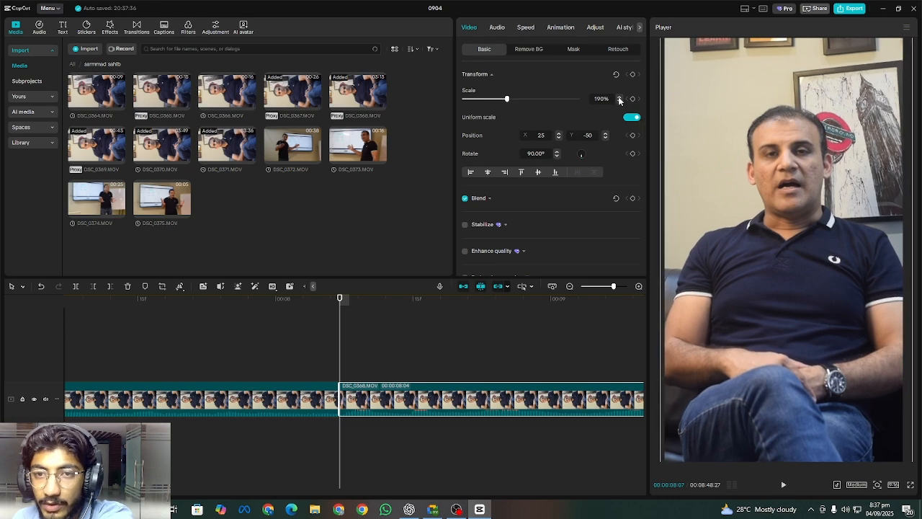
pyautogui.click(618, 97)
pyautogui.click(618, 97)
pyautogui.click(618, 97)
pyautogui.moveTo(844, 159); pyautogui.dragTo(846, 168)
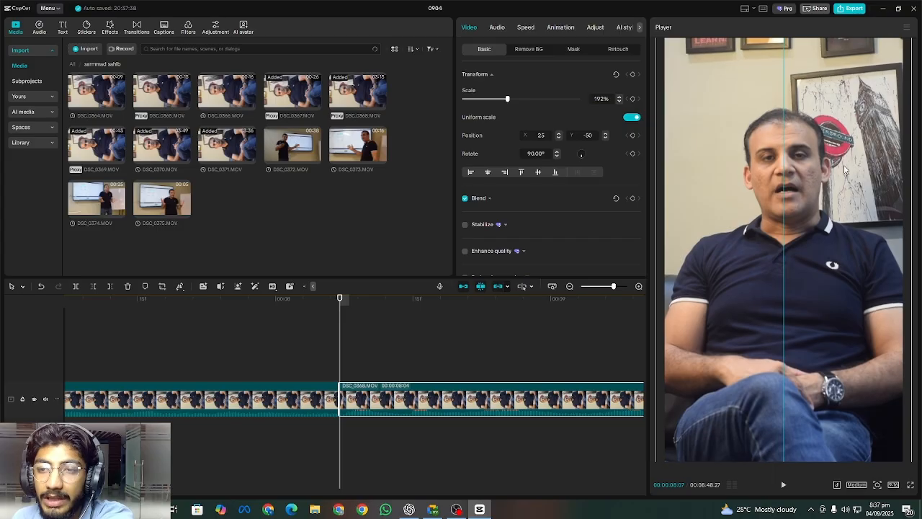
pyautogui.click(306, 377)
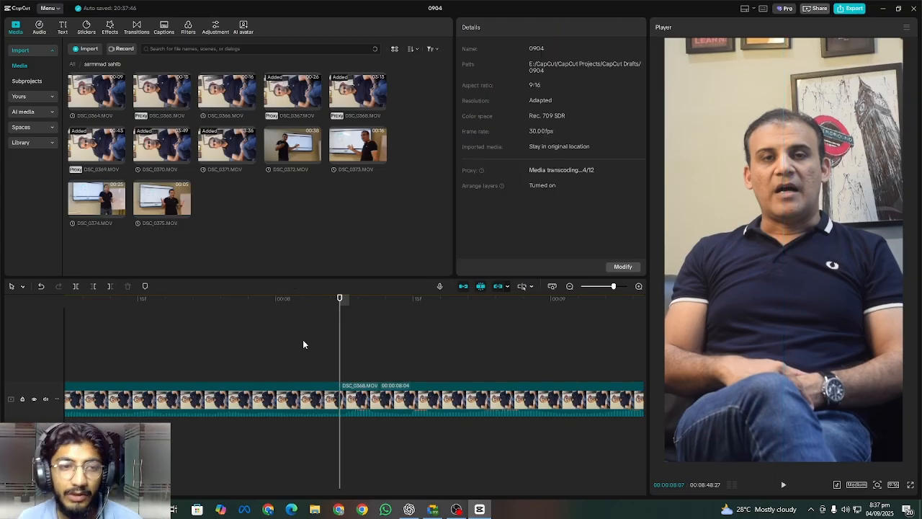
# Preview the screen-side presentation clips DSC_0374.MOV, DSC_0375.MOV, DSC_0372.MOV and DSC_0373.MOV
pyautogui.click(85, 206)
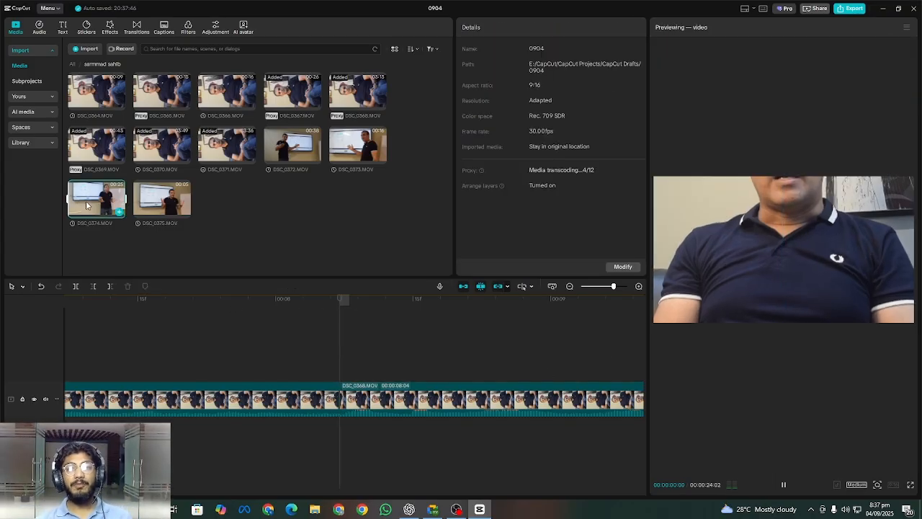
pyautogui.click(167, 197)
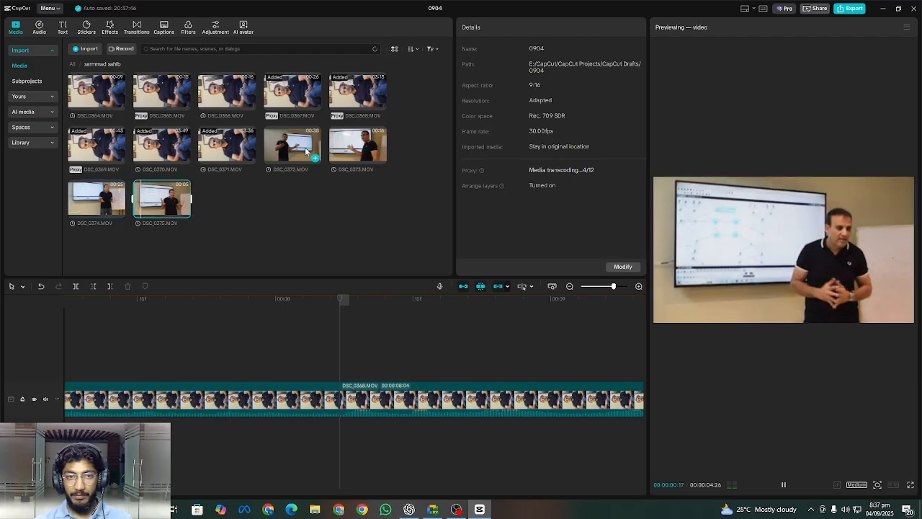
pyautogui.click(306, 151)
pyautogui.click(350, 151)
# Overlay DSC_0375.MOV on a track above the cut, scale it to 316% and shift it so the instructor fills the frame
pyautogui.moveTo(169, 203); pyautogui.dragTo(216, 360)
pyautogui.click(188, 340)
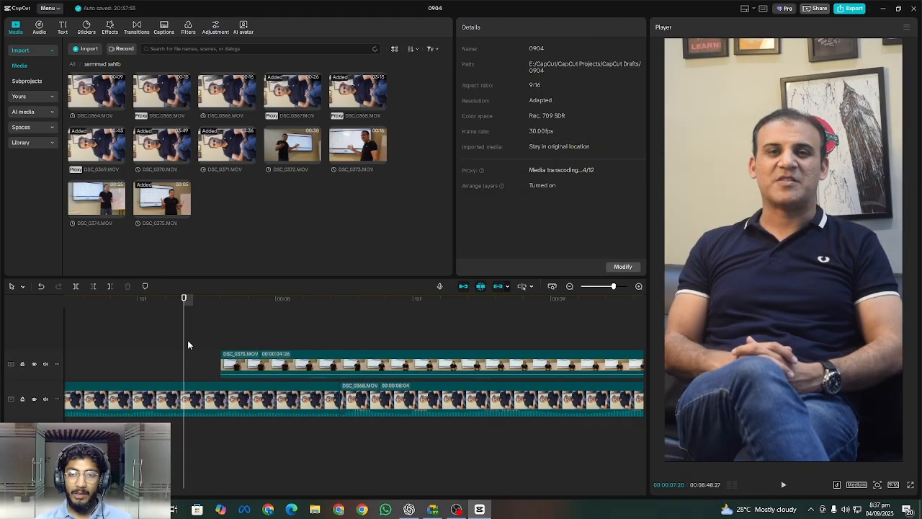
pyautogui.click(312, 338)
pyautogui.click(819, 311)
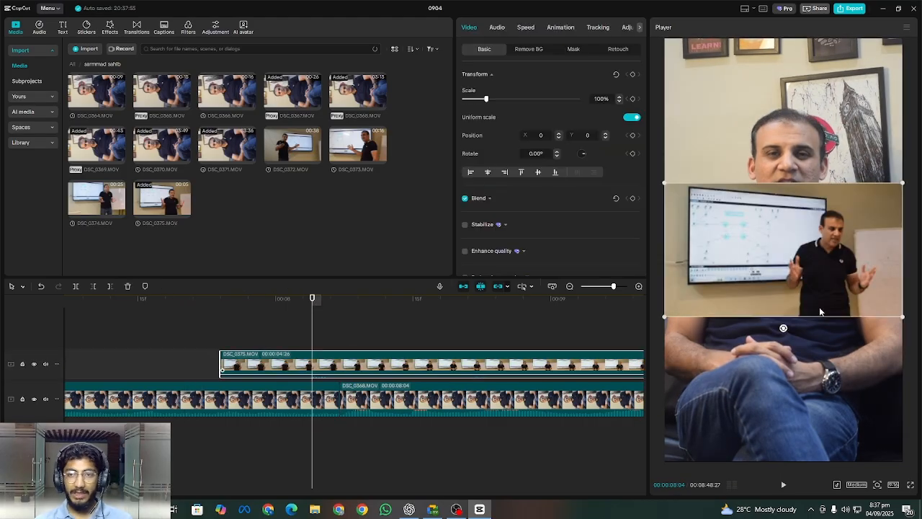
pyautogui.moveTo(664, 317); pyautogui.dragTo(654, 452)
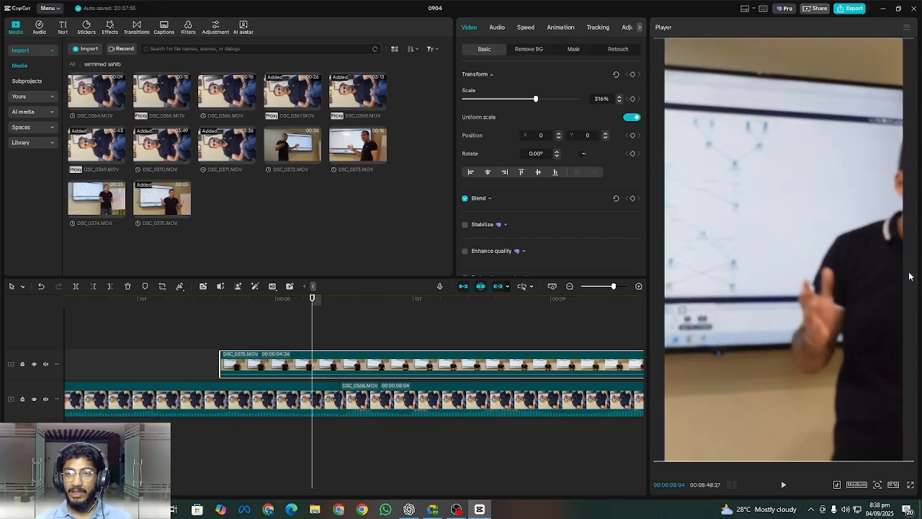
pyautogui.moveTo(842, 278); pyautogui.dragTo(756, 286)
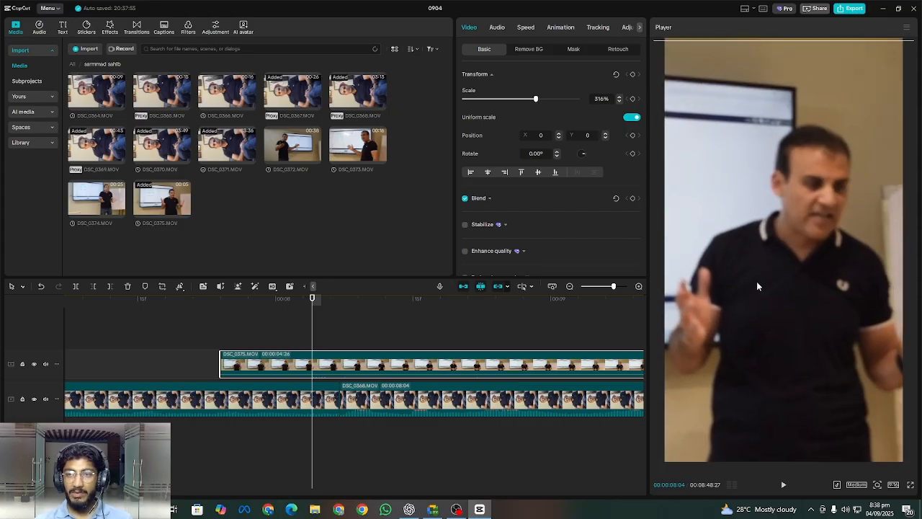
# Play back the cut covered by DSC_0375.MOV and delete that overlay clip
pyautogui.click(211, 327)
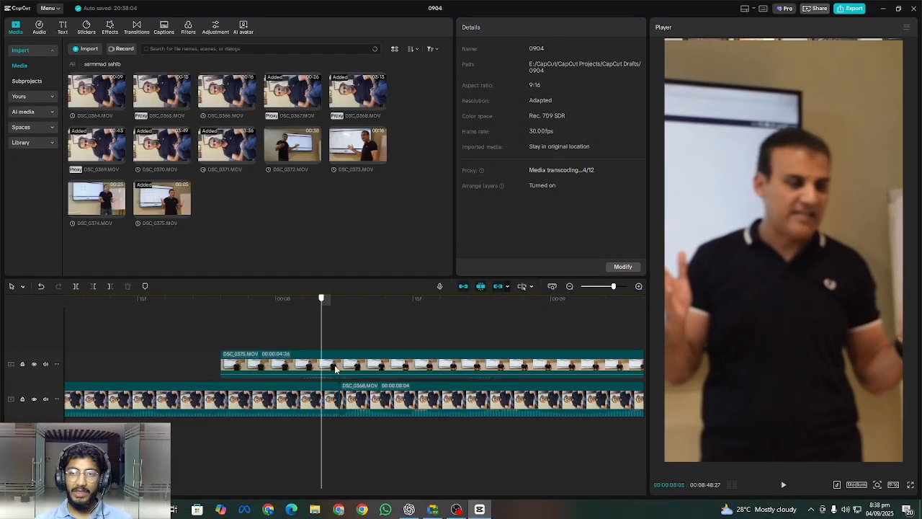
pyautogui.click(281, 369)
pyautogui.click(127, 286)
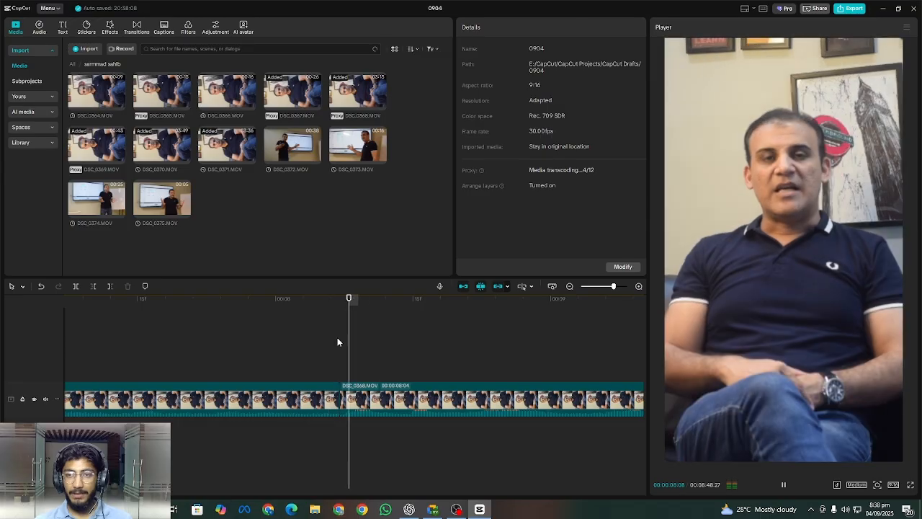
# Replay the uncovered cut at 00:00:08:07 and compare it with the opening of DSC_0367.MOV at the start of the timeline
pyautogui.click(279, 429)
pyautogui.press('space')
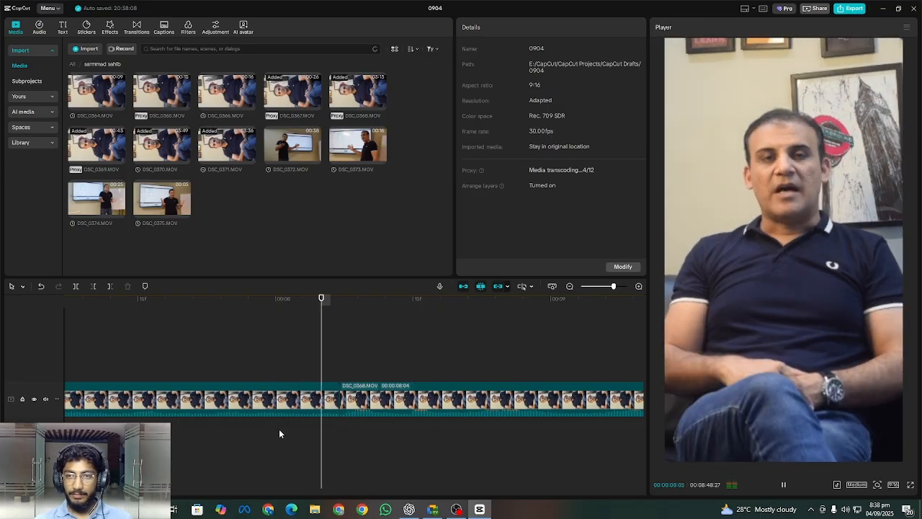
pyautogui.click(300, 431)
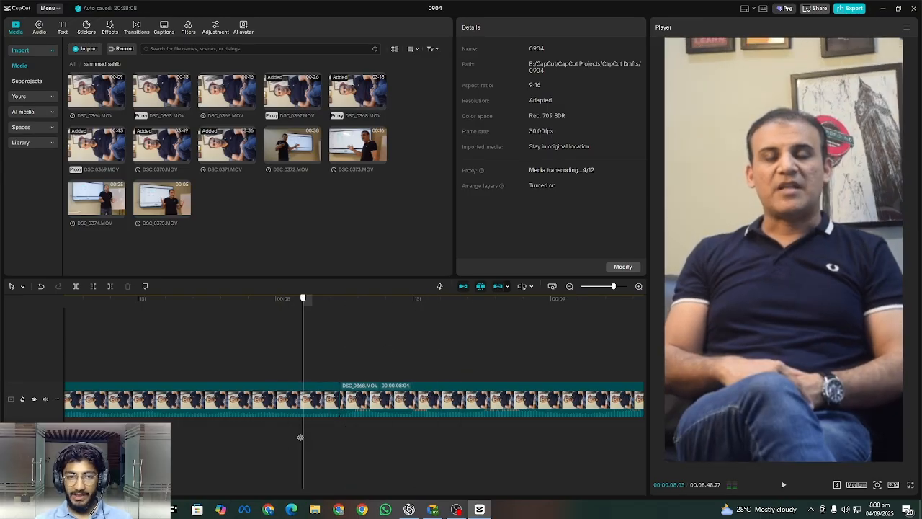
pyautogui.press('Up')
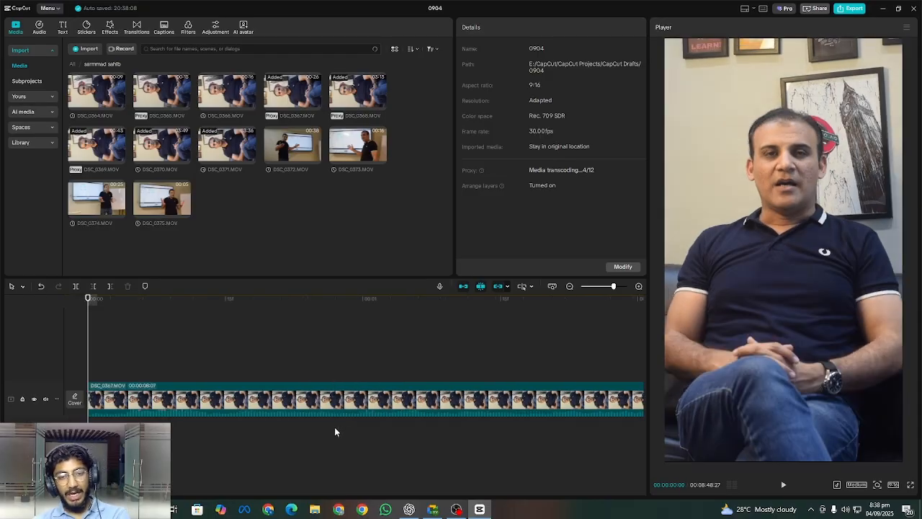
pyautogui.press('Down')
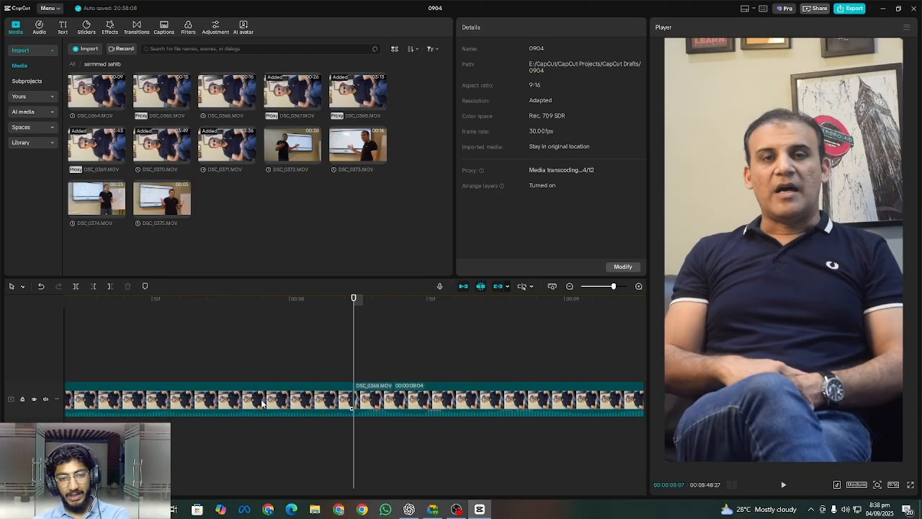
pyautogui.press('Up')
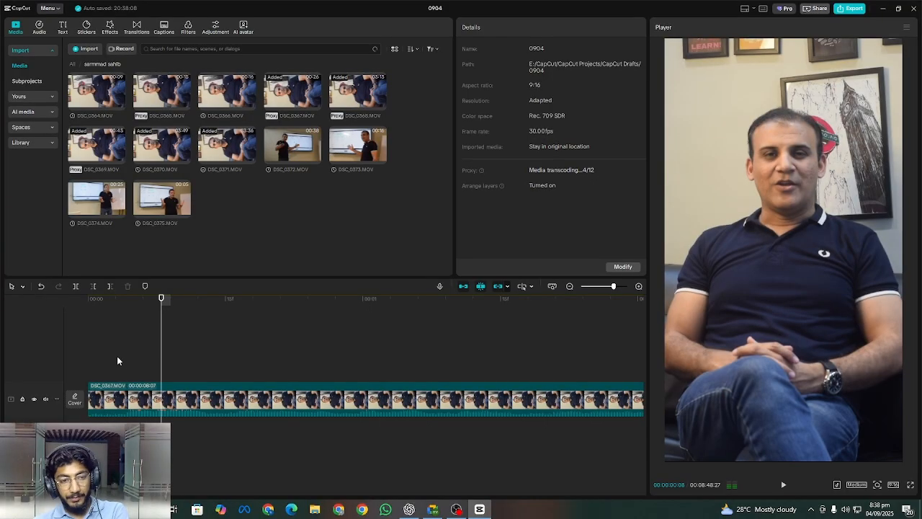
pyautogui.click(123, 360)
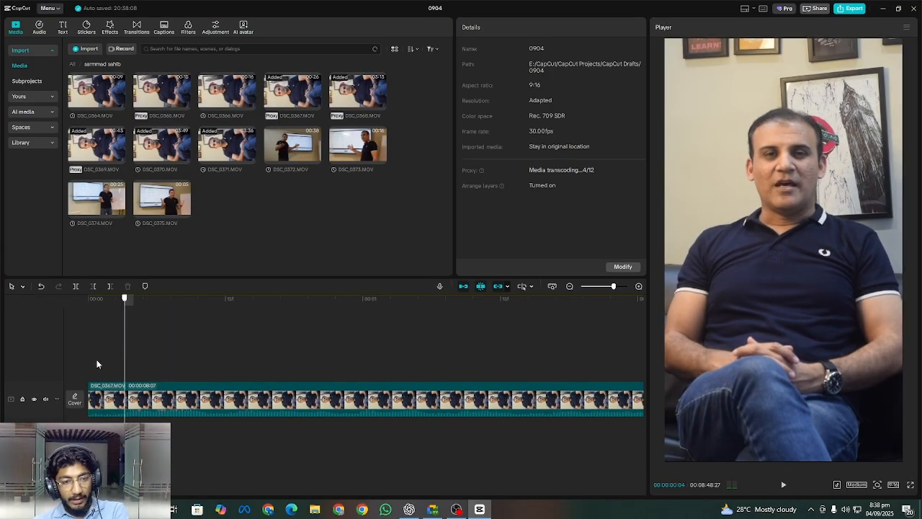
# Add a transform keyframe at the end of the first DSC_0367.MOV clip, at 00:00:08:07
pyautogui.press('space')
pyautogui.press('space')
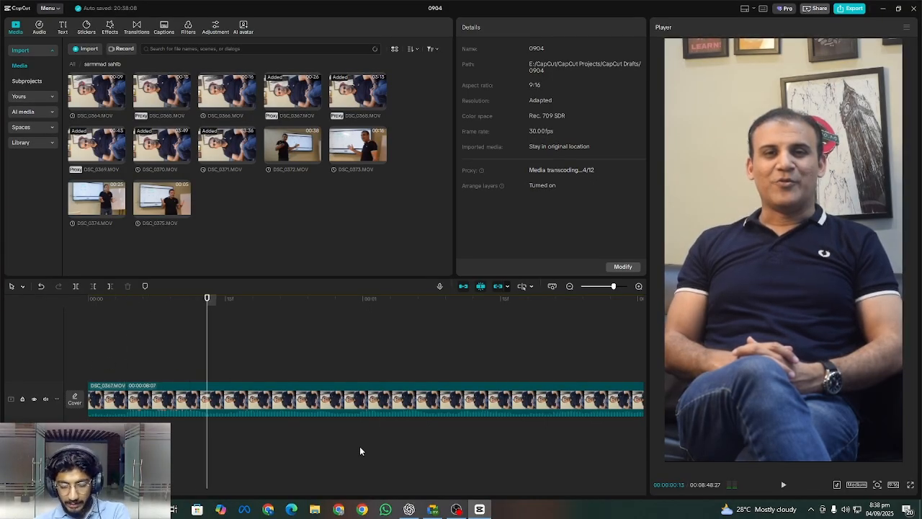
pyautogui.press('Down')
pyautogui.click(318, 407)
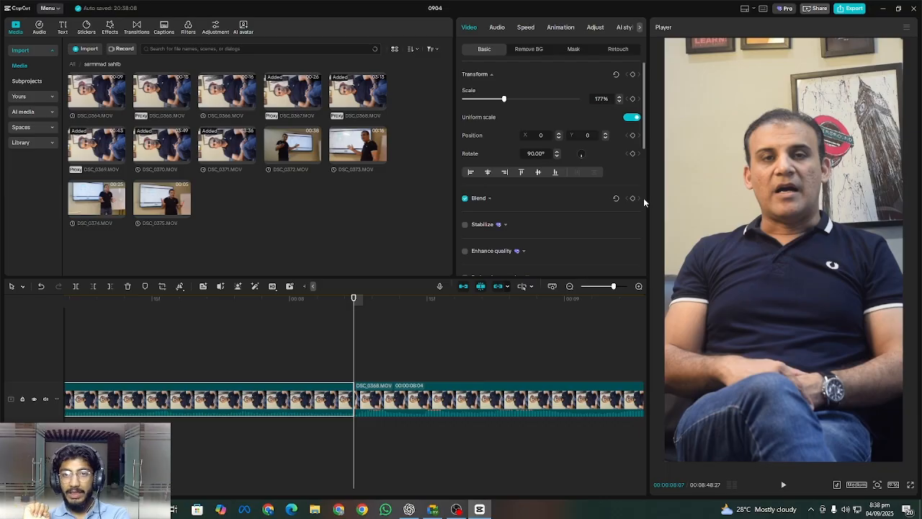
pyautogui.click(633, 74)
# Keyframe the start of the DSC_0367.MOV clip with its scale at 211% and its position at Y -168
pyautogui.press('Up')
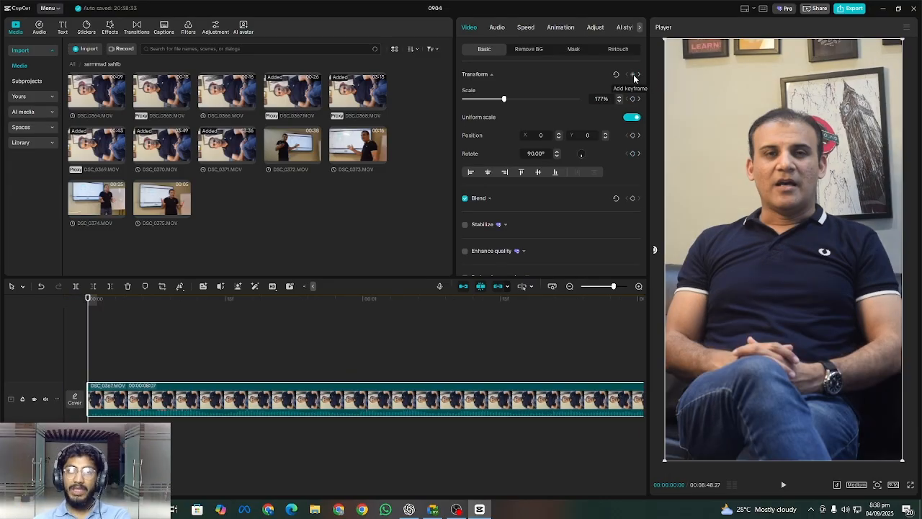
pyautogui.click(634, 76)
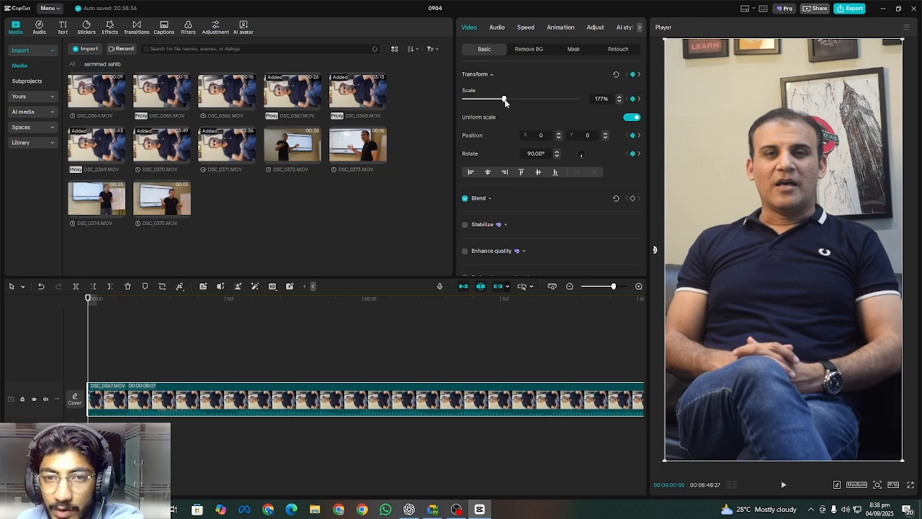
pyautogui.moveTo(505, 103); pyautogui.dragTo(512, 99)
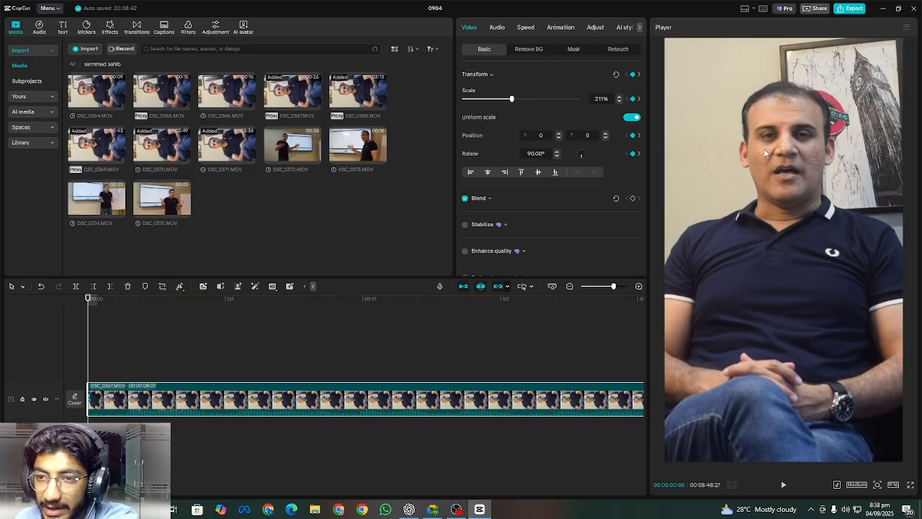
pyautogui.moveTo(764, 137); pyautogui.dragTo(773, 160)
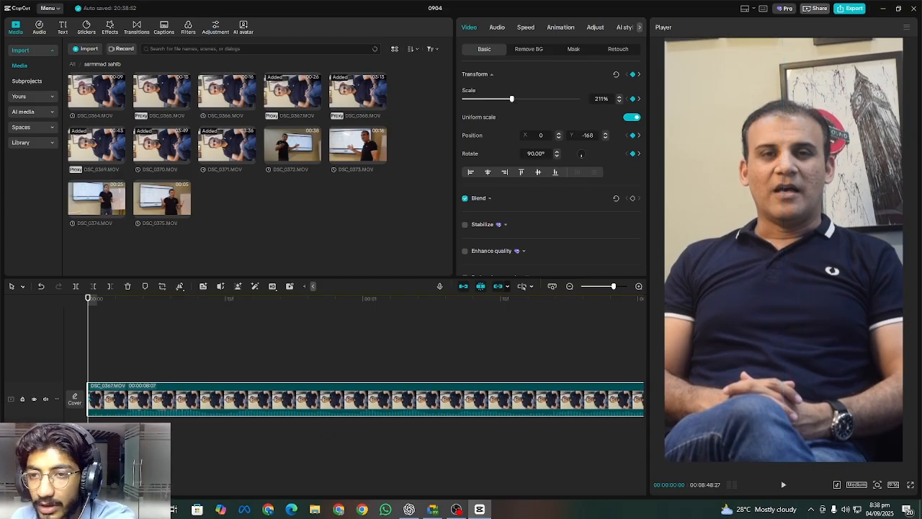
# Play back the keyframed zoom on DSC_0367.MOV and check its start and end up to the DSC_0368.MOV cut
pyautogui.press('space')
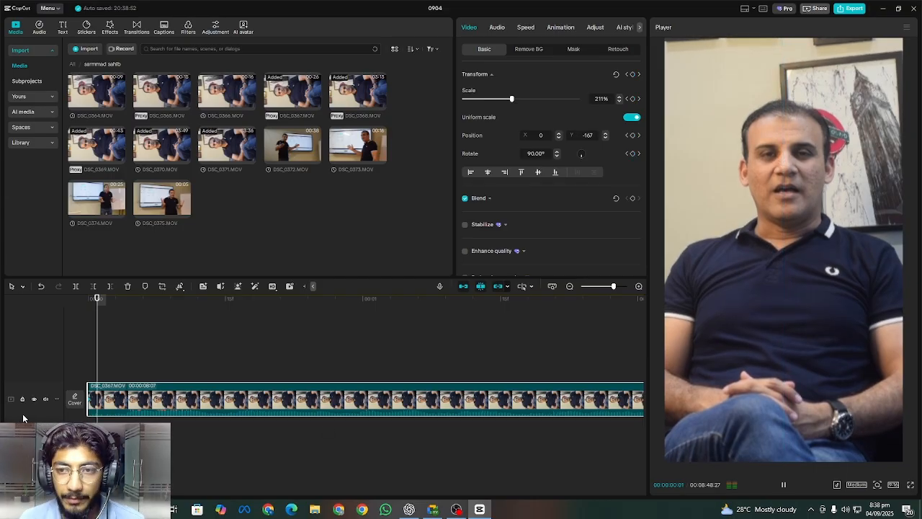
pyautogui.click(369, 448)
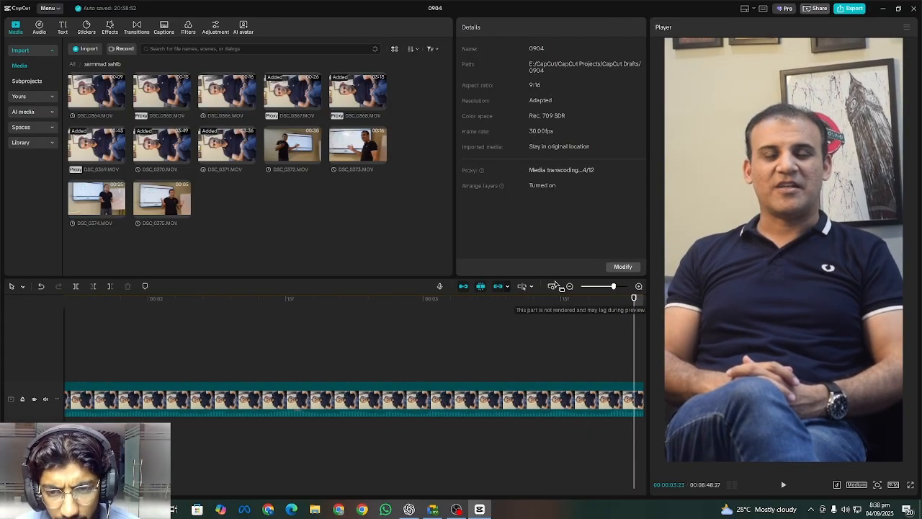
pyautogui.click(570, 286)
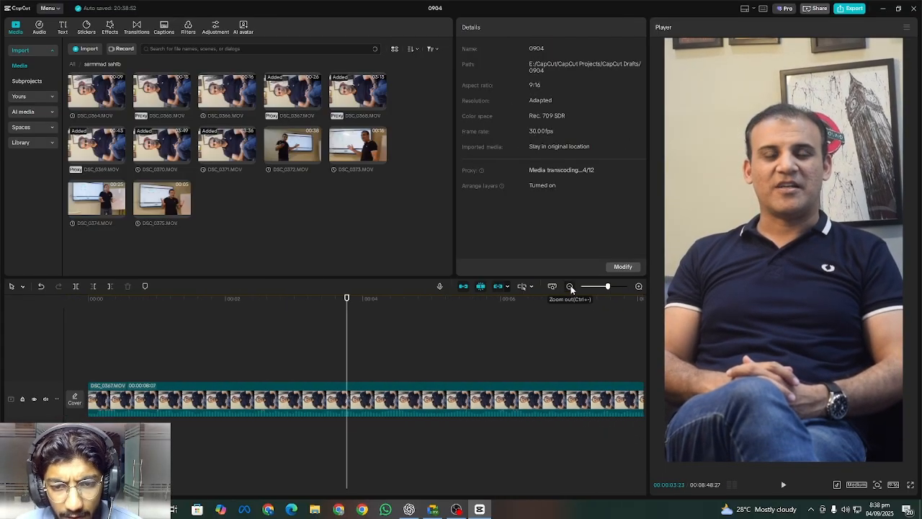
pyautogui.click(131, 408)
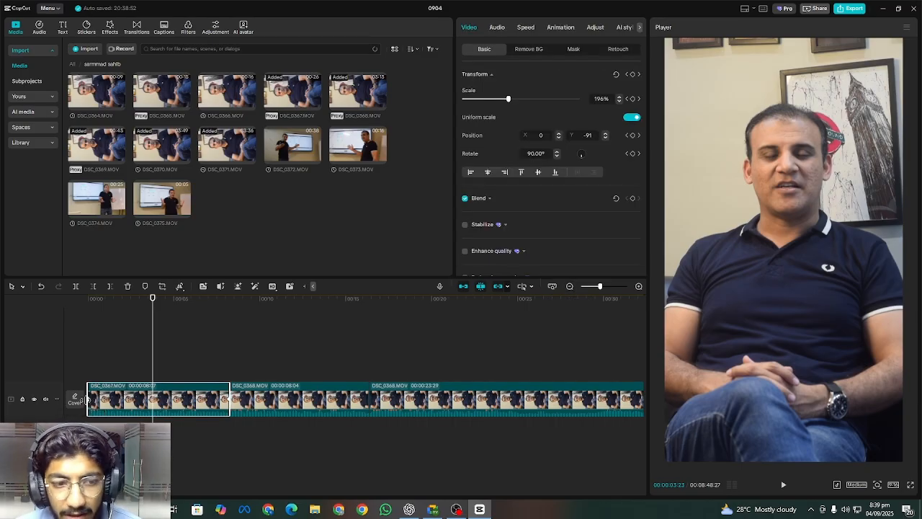
pyautogui.press('Home')
pyautogui.press('Down')
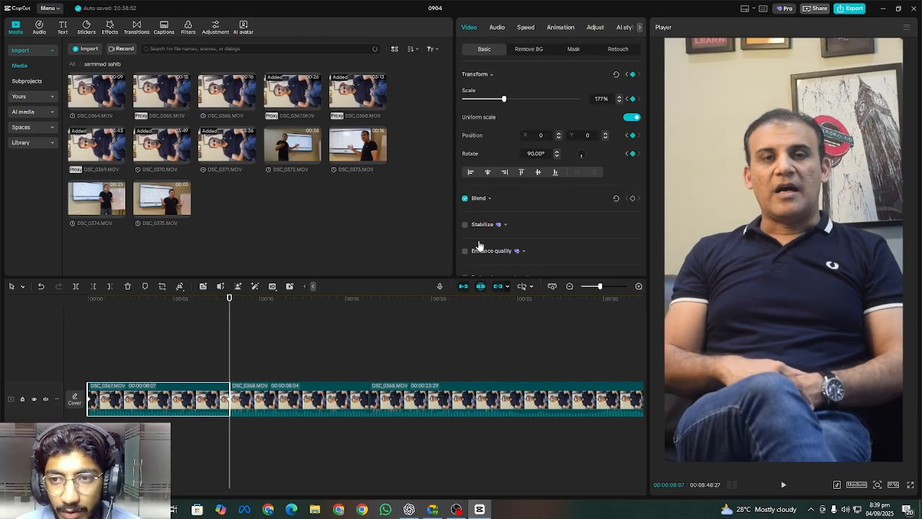
pyautogui.moveTo(175, 365); pyautogui.dragTo(82, 354)
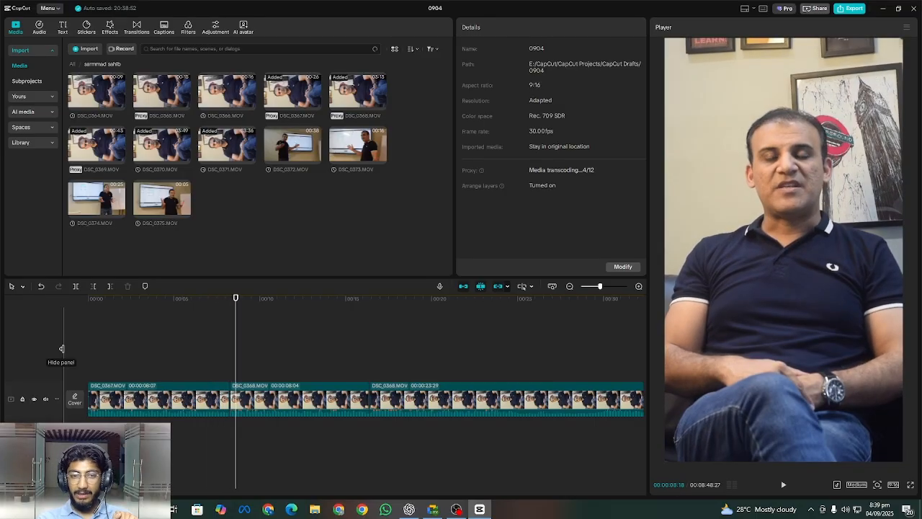
# Step back and forth across the cut at 00:00:08:07 to compare the instructor's pose and framing in DSC_0367.MOV and DSC_0368.MOV
pyautogui.press('Left')
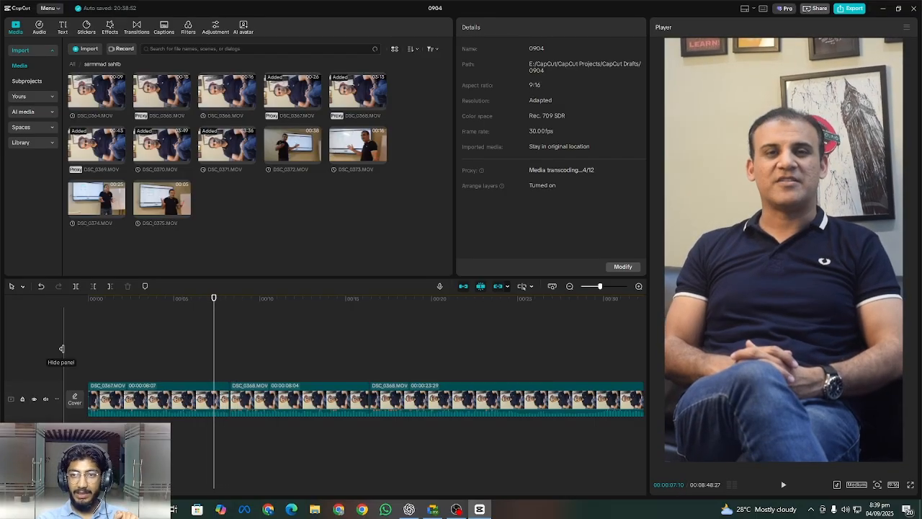
pyautogui.press('Right')
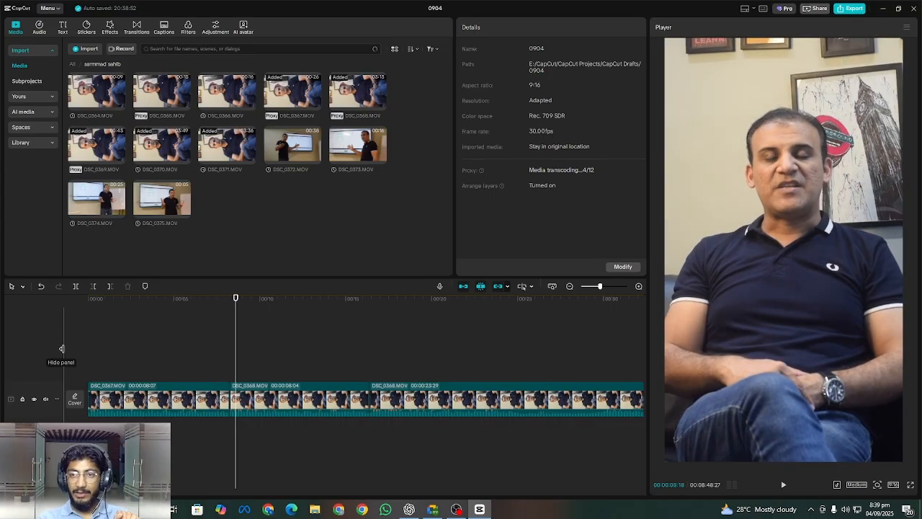
pyautogui.press('Left')
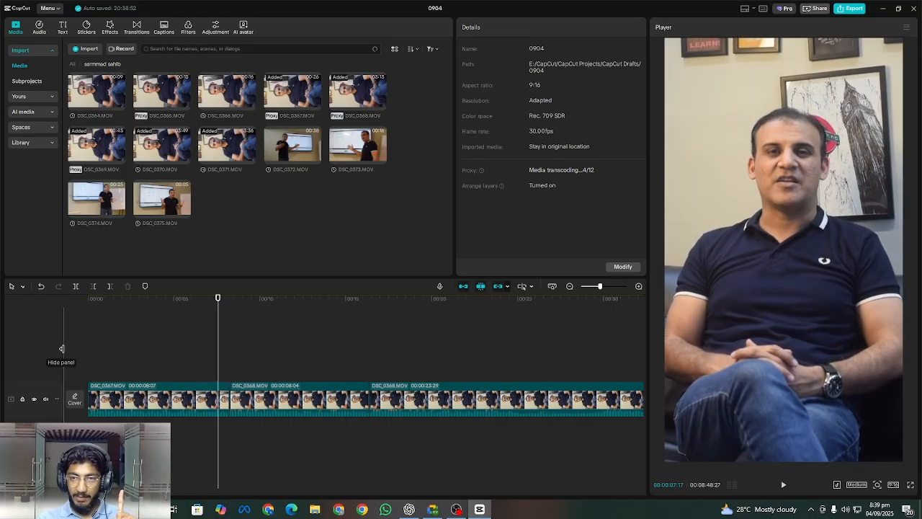
pyautogui.press('Right')
pyautogui.press('Right')
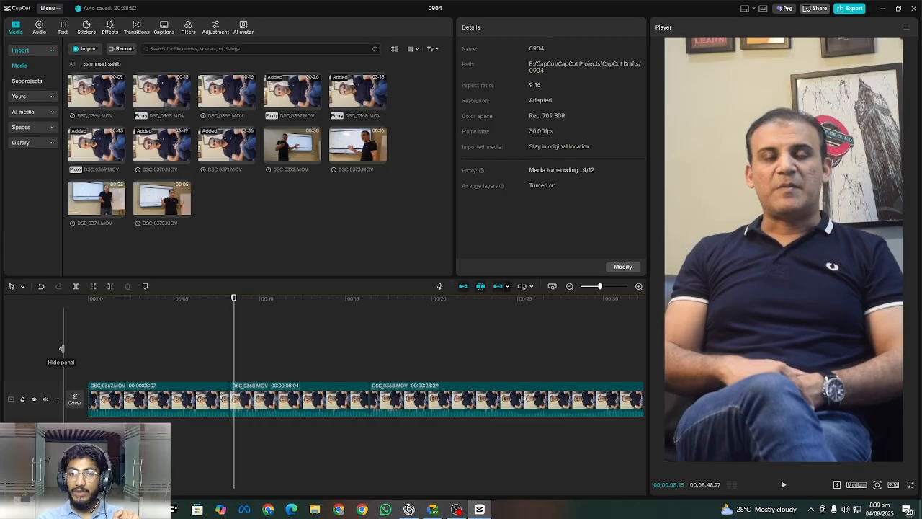
pyautogui.press('Down')
pyautogui.press('Left')
pyautogui.press('Left')
pyautogui.press('Up')
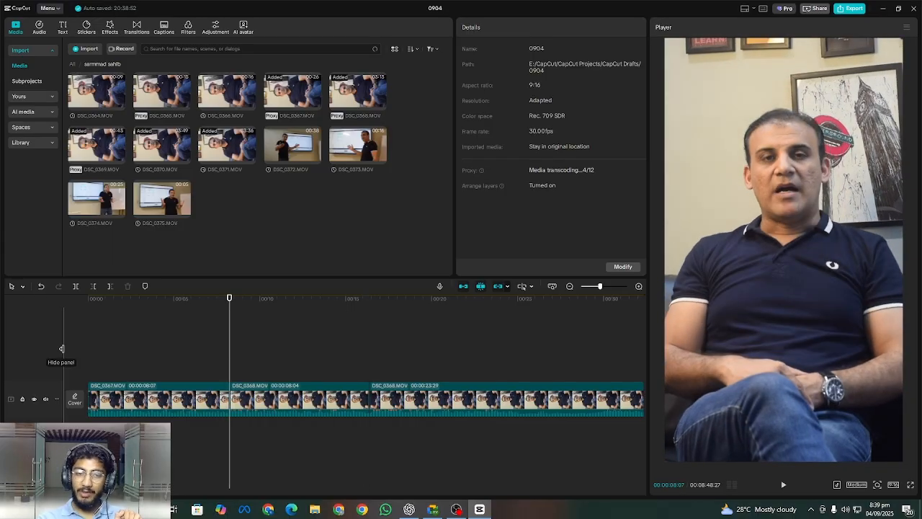
pyautogui.press('Up')
pyautogui.press('Down')
pyautogui.press('Left')
pyautogui.press('Left')
pyautogui.press('Left')
pyautogui.press('Left')
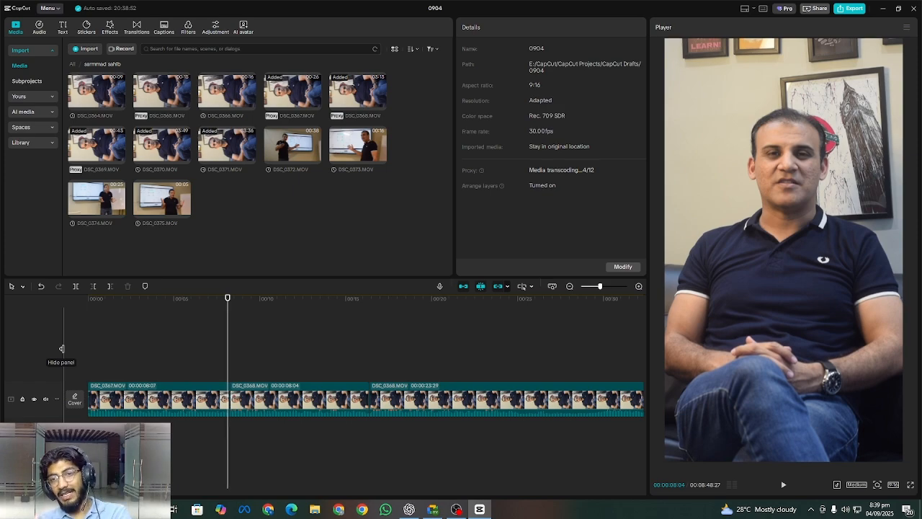
pyautogui.press('Left')
pyautogui.press('Left')
pyautogui.press('Left')
pyautogui.press('Left')
pyautogui.press('Left')
pyautogui.press('Left')
pyautogui.press('Left')
pyautogui.press('Left')
pyautogui.press('Left')
pyautogui.press('Left')
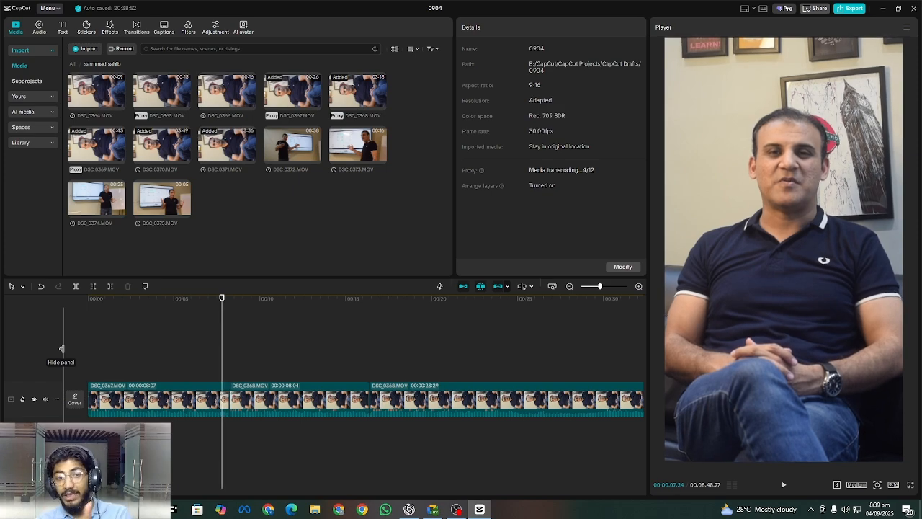
pyautogui.press('Left')
pyautogui.press('Left')
pyautogui.press('Left')
pyautogui.press('Left')
pyautogui.press('Left')
pyautogui.press('Left')
pyautogui.press('Left')
pyautogui.press('Left')
pyautogui.press('Left')
pyautogui.press('Left')
pyautogui.press('Left')
pyautogui.press('Left')
pyautogui.press('Left')
pyautogui.press('Left')
pyautogui.press('Left')
pyautogui.press('Left')
pyautogui.press('Left')
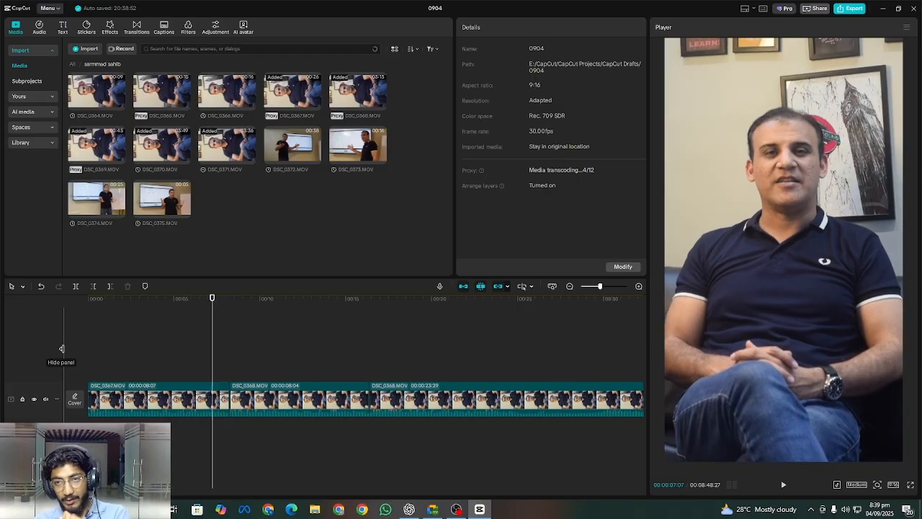
pyautogui.press('Right')
pyautogui.press('Right')
pyautogui.press('Right')
pyautogui.press('Right')
pyautogui.press('Right')
pyautogui.press('Right')
pyautogui.press('Right')
pyautogui.press('Right')
pyautogui.press('Right')
pyautogui.press('Right')
pyautogui.press('Right')
pyautogui.press('Right')
pyautogui.press('Right')
pyautogui.press('Right')
pyautogui.press('Right')
pyautogui.press('Right')
pyautogui.press('Right')
pyautogui.press('Right')
pyautogui.press('Right')
pyautogui.press('Right')
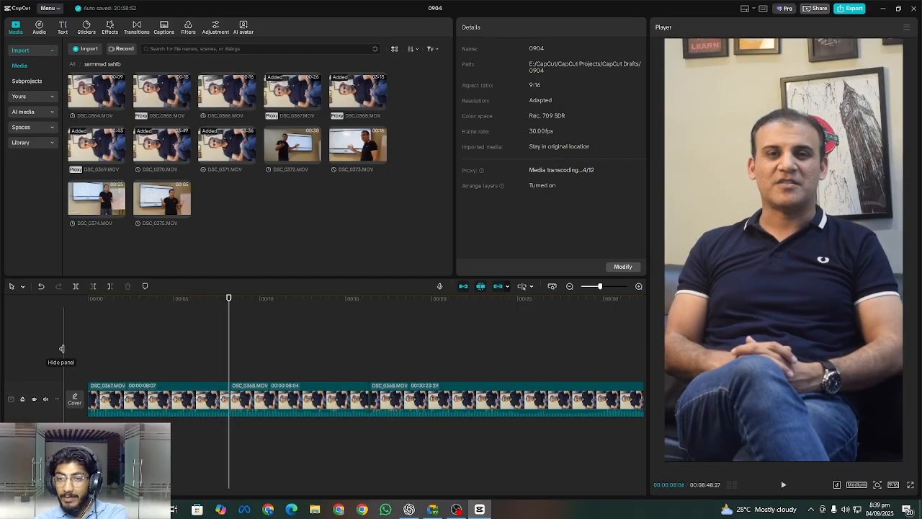
pyautogui.press('Right')
pyautogui.press('Left')
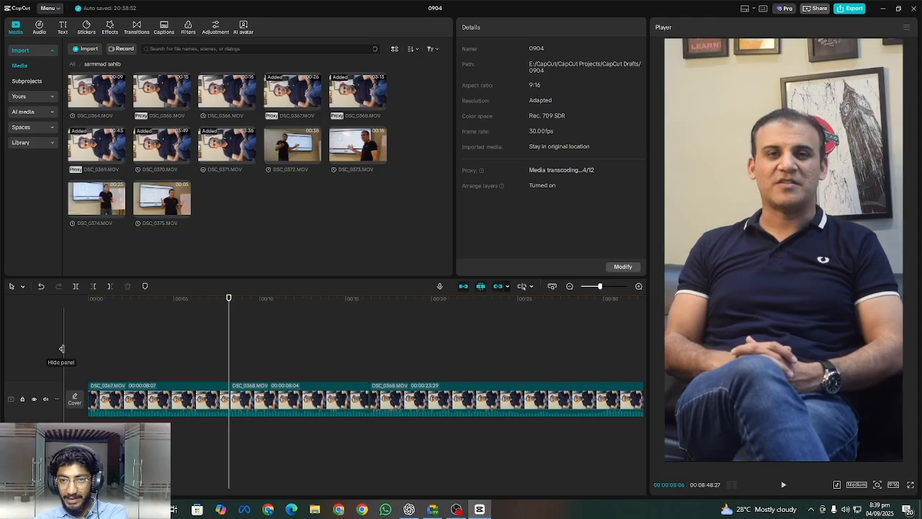
pyautogui.press('Right')
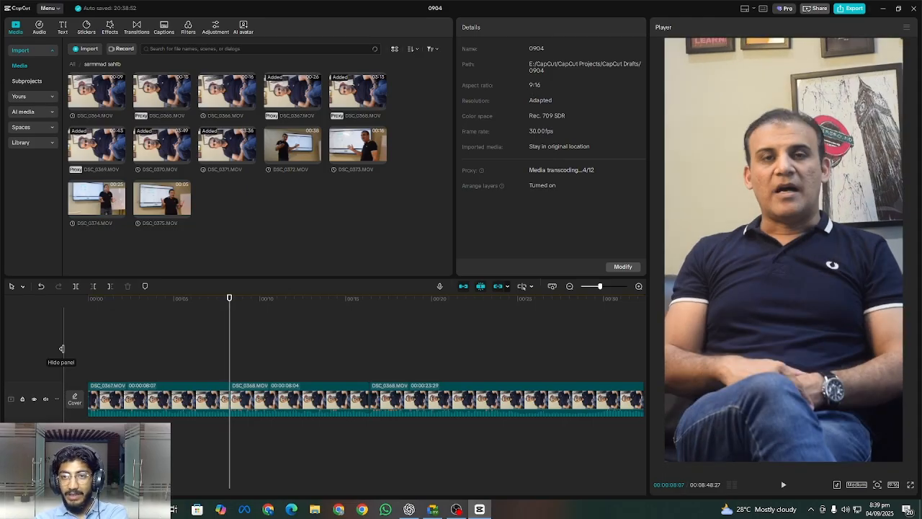
pyautogui.press('Right')
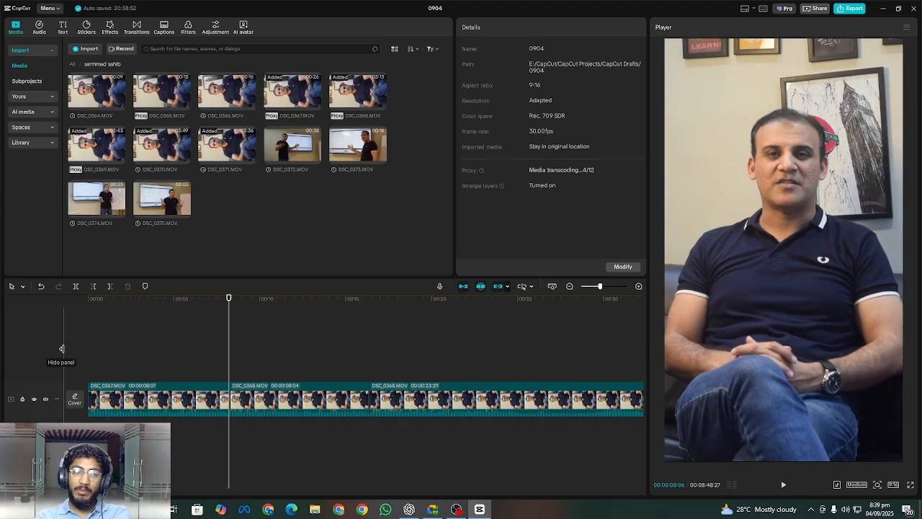
pyautogui.click(221, 370)
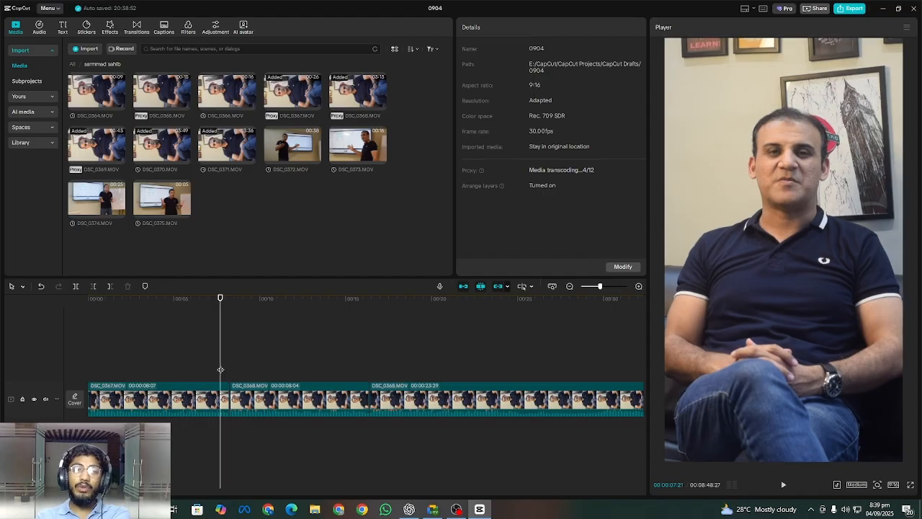
pyautogui.click(202, 393)
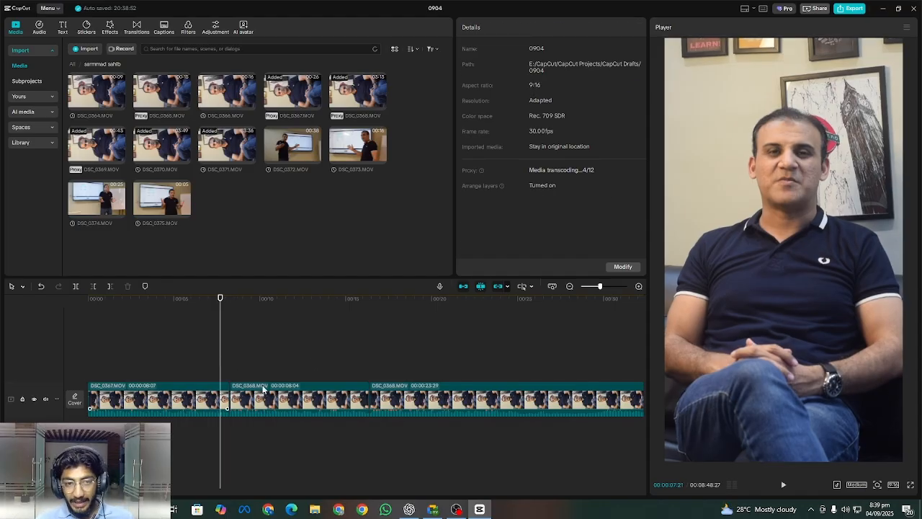
pyautogui.click(268, 388)
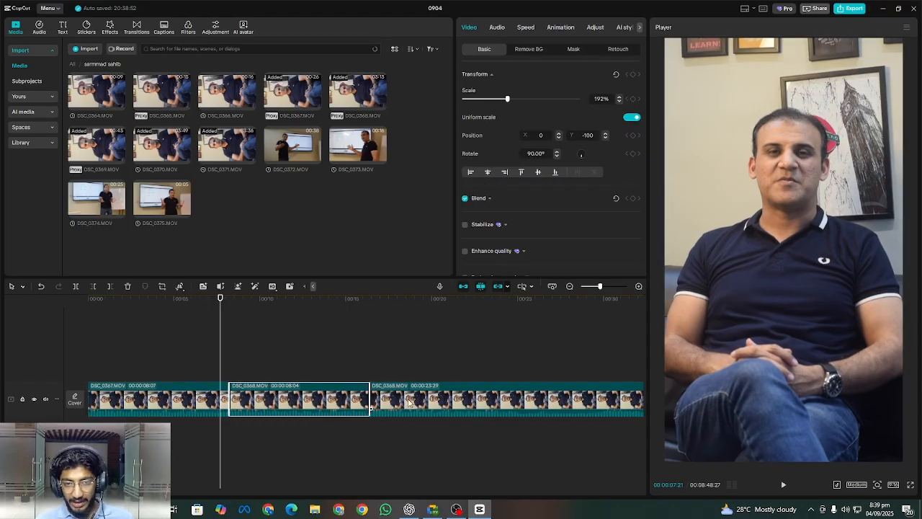
pyautogui.click(203, 360)
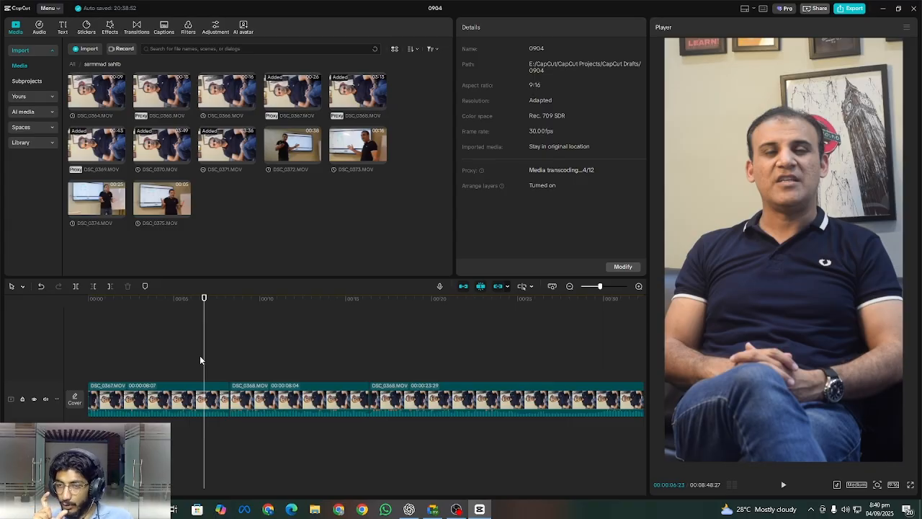
# Overlay DSC_0372.MOV on a track above the main clips, starting at the DSC_0368.MOV cut, and play across its beginning
pyautogui.click(306, 146)
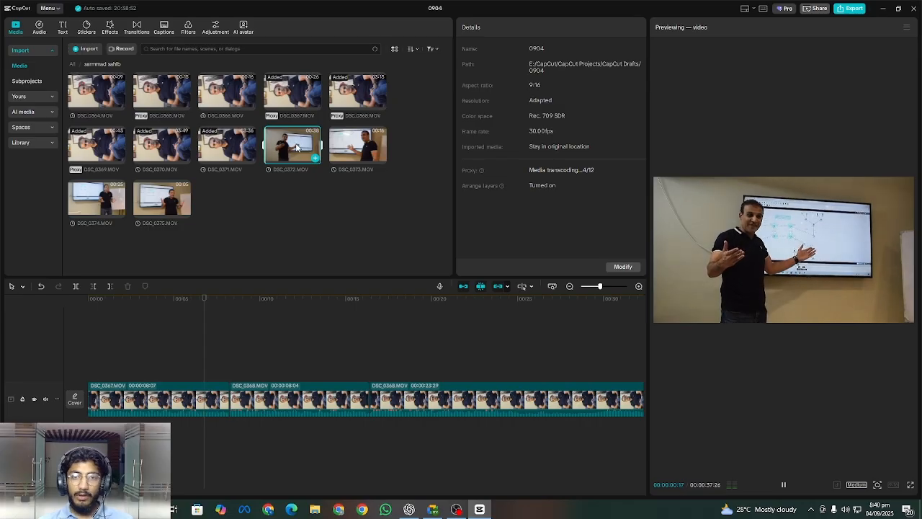
pyautogui.moveTo(296, 146); pyautogui.dragTo(223, 355)
pyautogui.click(221, 351)
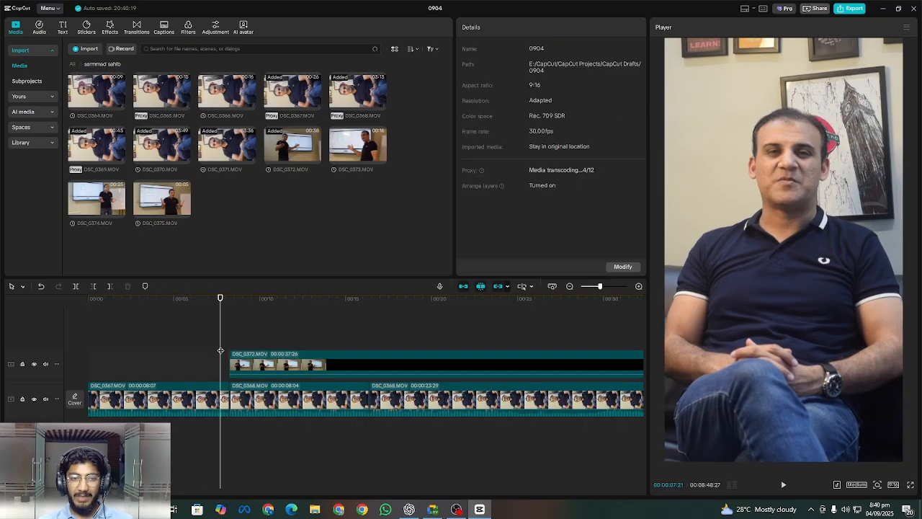
pyautogui.press('space')
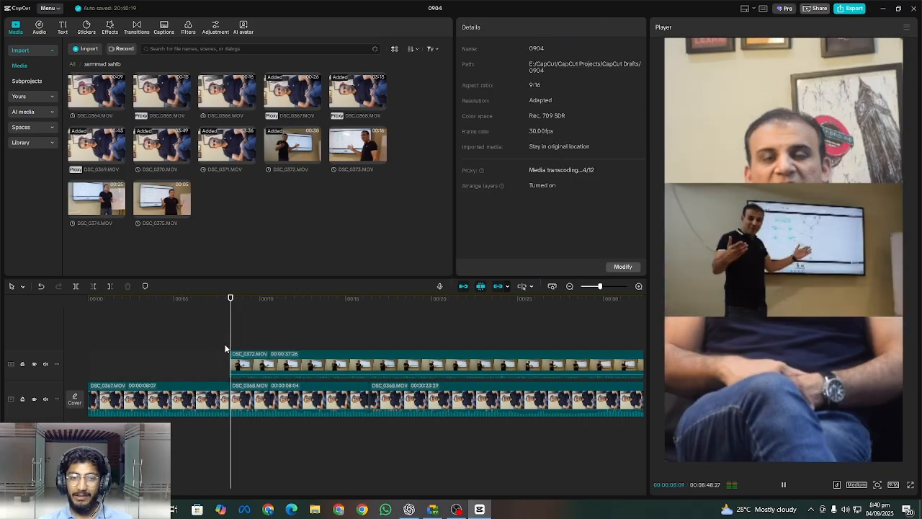
pyautogui.press('space')
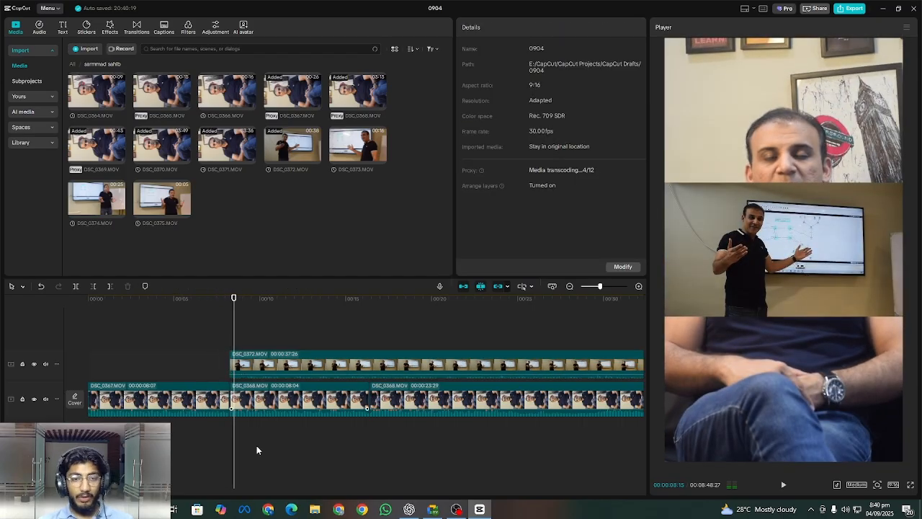
# Enlarge and shift the DSC_0372.MOV overlay so the instructor fills the vertical frame, and play back the cut
pyautogui.click(294, 361)
pyautogui.moveTo(668, 317); pyautogui.dragTo(281, 492)
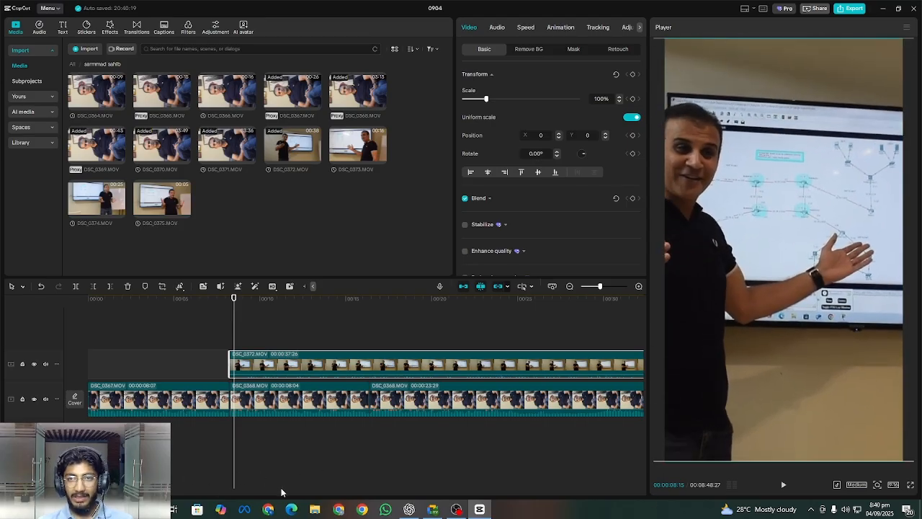
pyautogui.moveTo(800, 333); pyautogui.dragTo(887, 331)
pyautogui.click(216, 322)
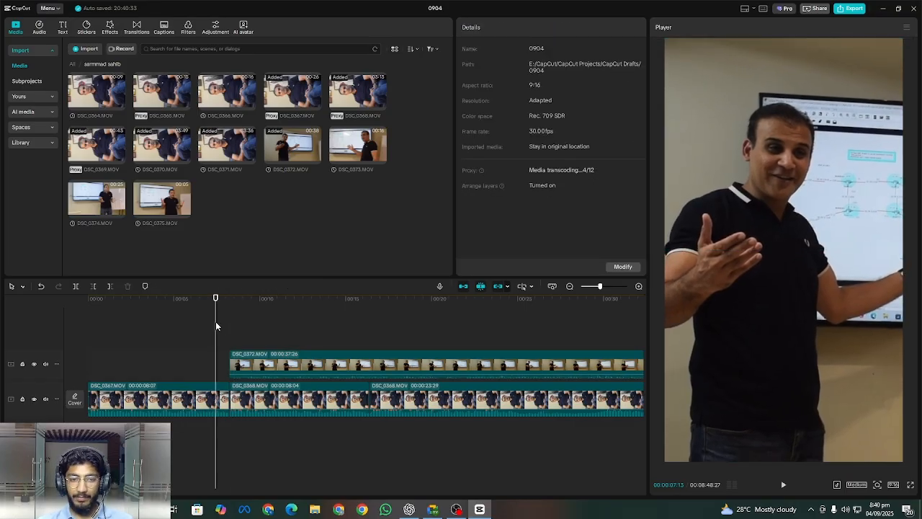
pyautogui.press('space')
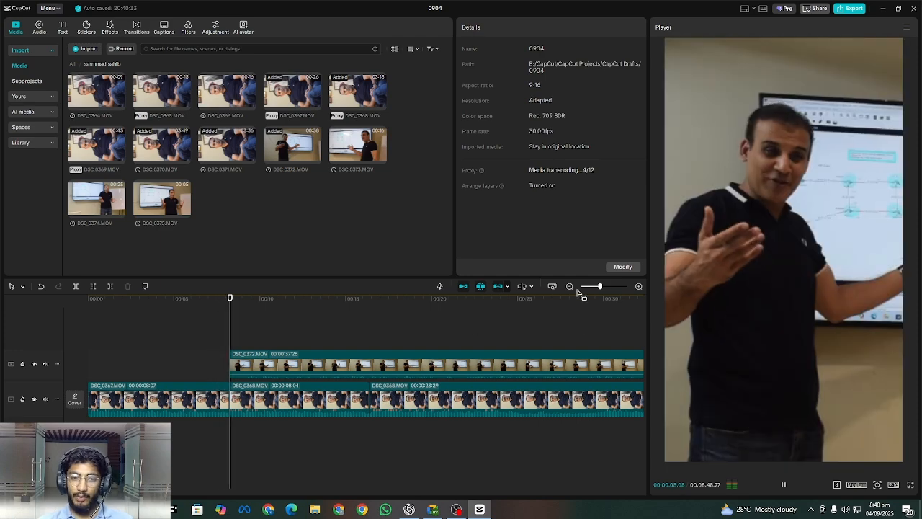
# Skim the DSC_0372.MOV overlay and trim its end to the cut between the two DSC_0368.MOV clips, leaving 00:00:08:04 of footage
pyautogui.click(570, 287)
pyautogui.click(381, 326)
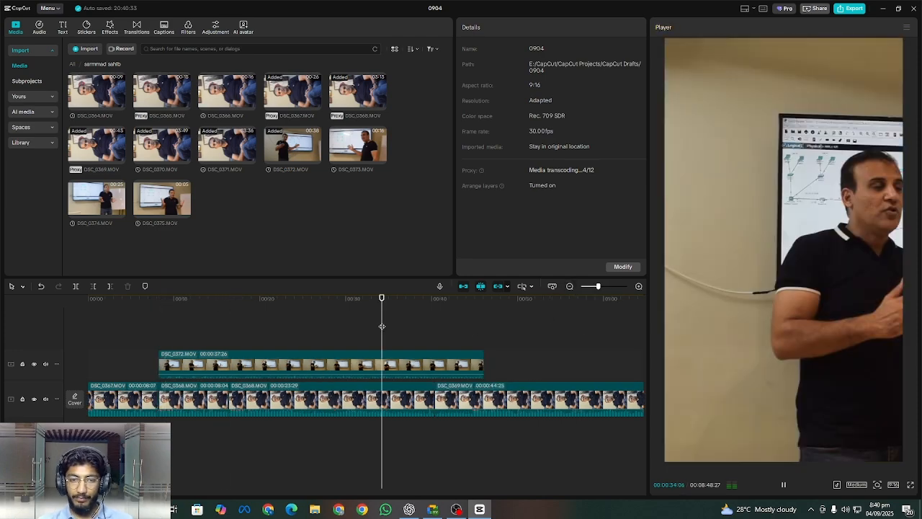
pyautogui.click(408, 324)
pyautogui.click(363, 367)
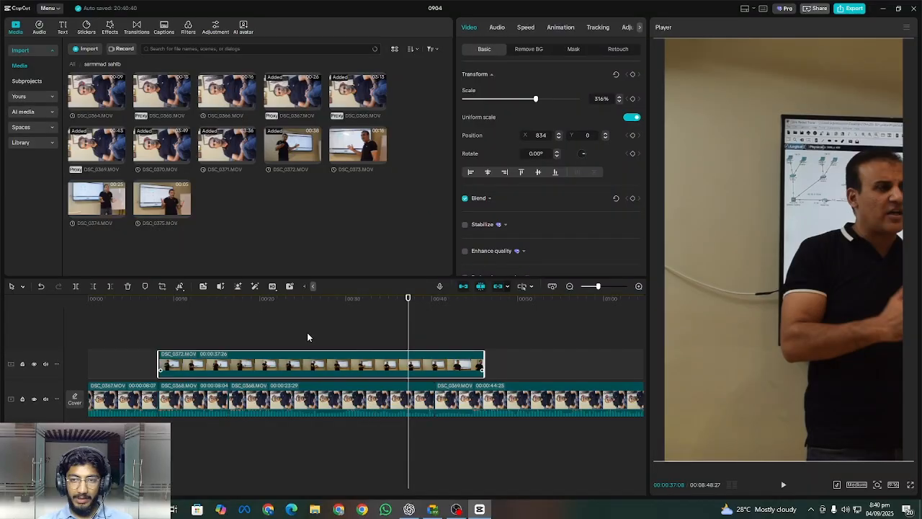
pyautogui.click(212, 311)
pyautogui.moveTo(214, 337); pyautogui.dragTo(228, 345)
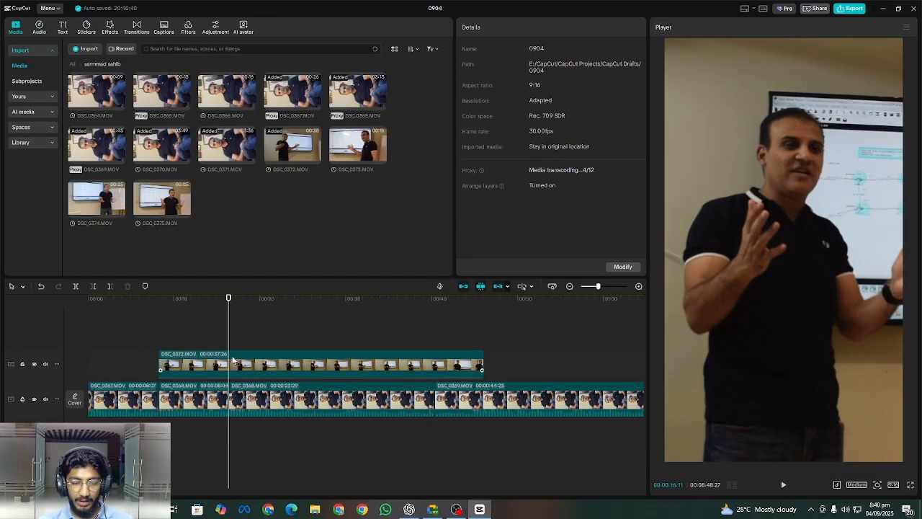
pyautogui.click(204, 406)
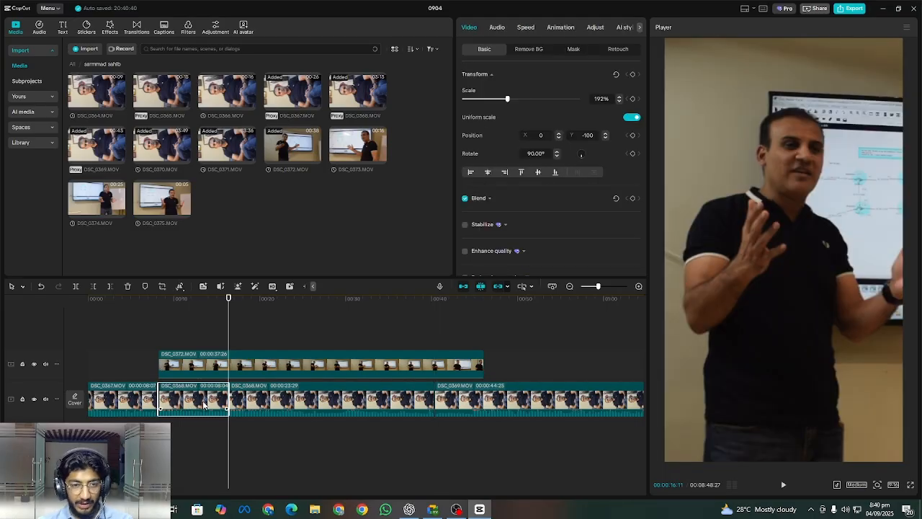
pyautogui.click(240, 402)
pyautogui.click(232, 370)
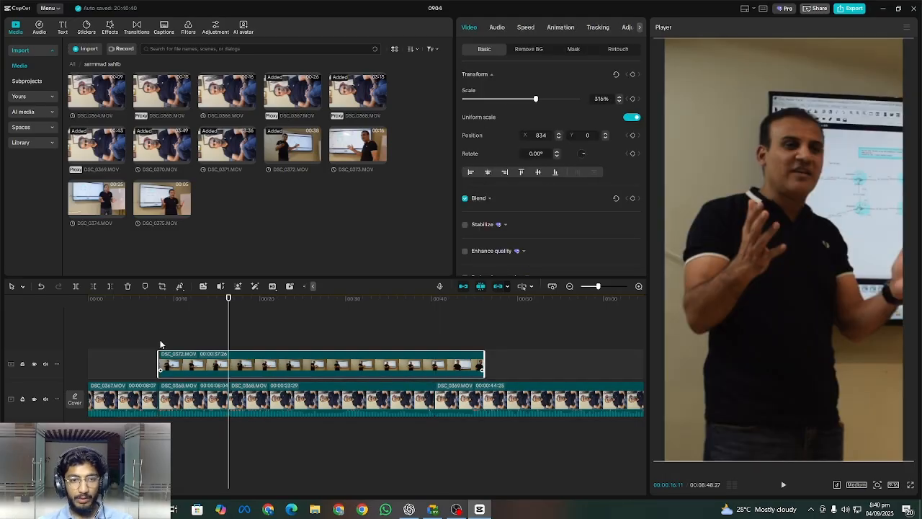
pyautogui.click(109, 286)
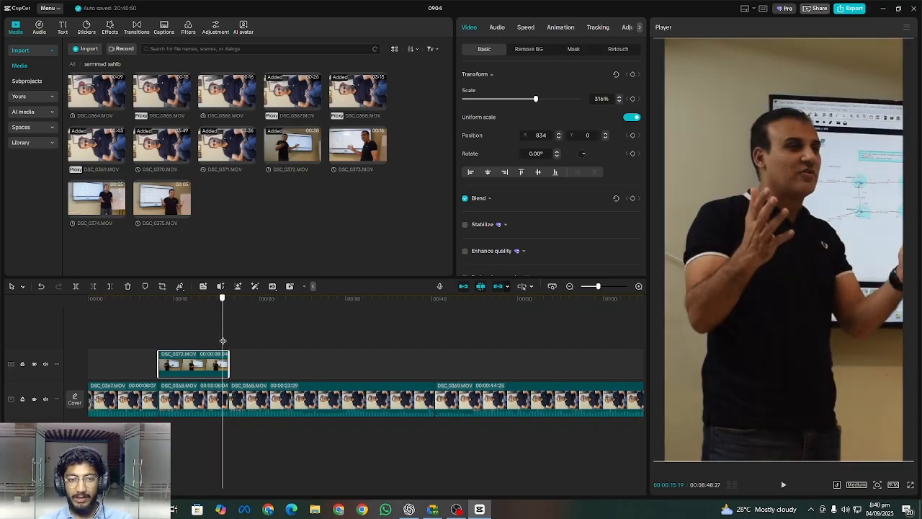
pyautogui.click(179, 355)
pyautogui.moveTo(179, 355); pyautogui.dragTo(228, 425)
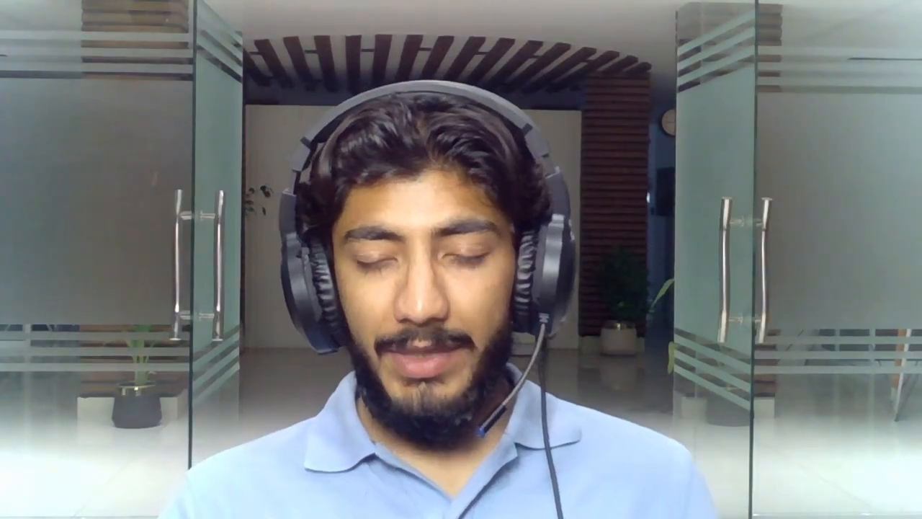